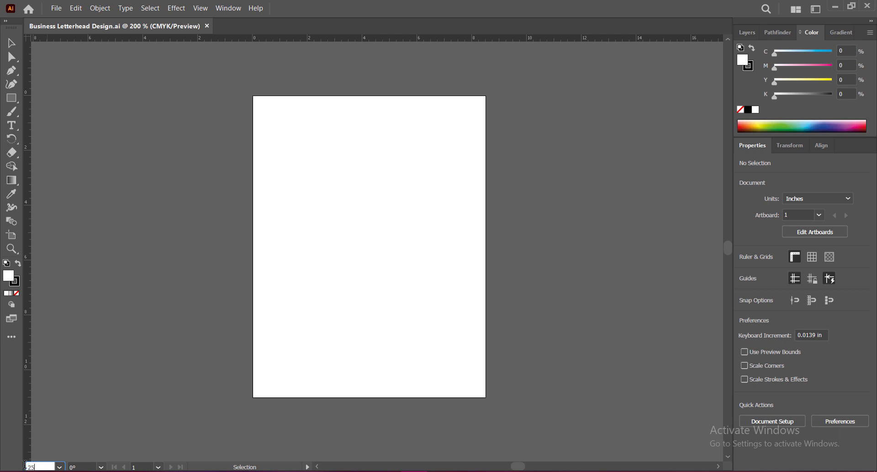
Draw a white rectangle with no stroke covering the whole artboard, 8.5 in wide and 11 in high.
key(Return)
click(32, 467)
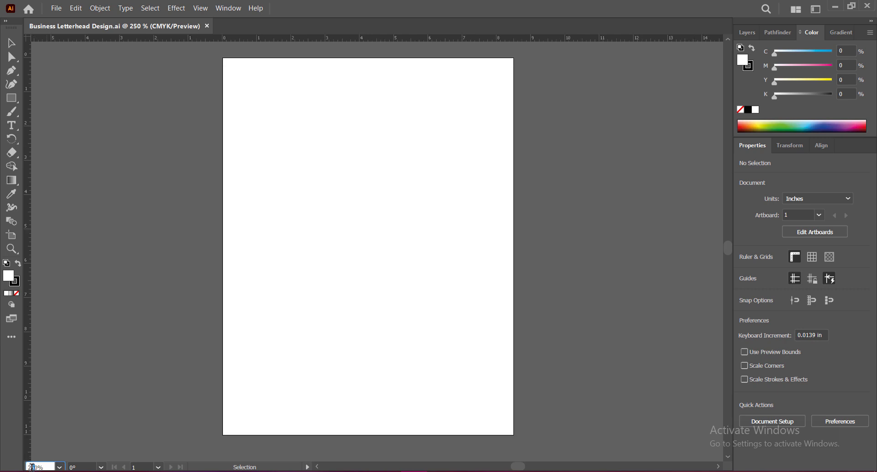
text(270)
key(Return)
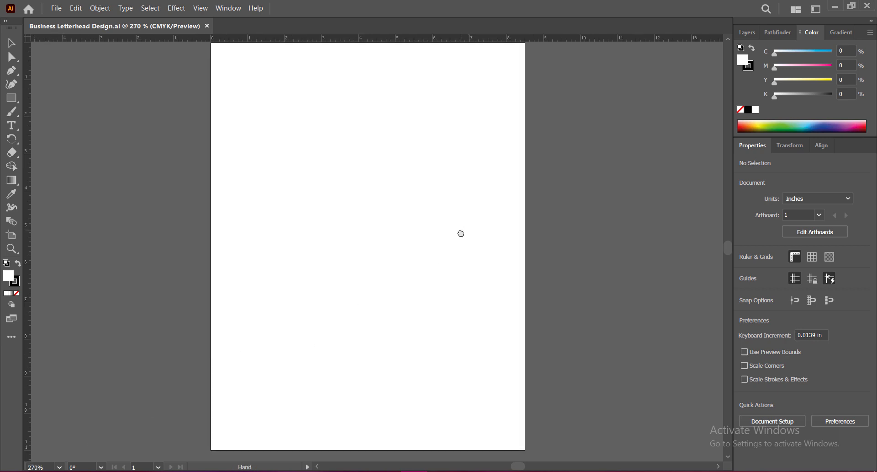
drag(460, 233, 461, 237)
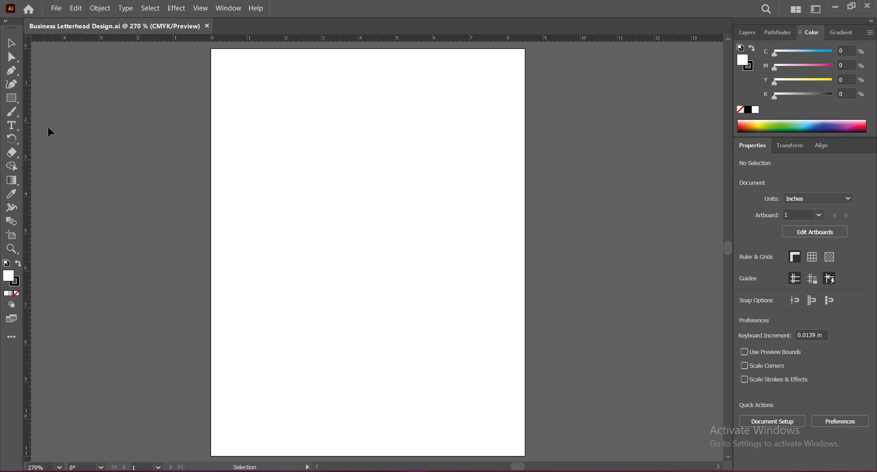
click(16, 280)
click(16, 293)
click(8, 276)
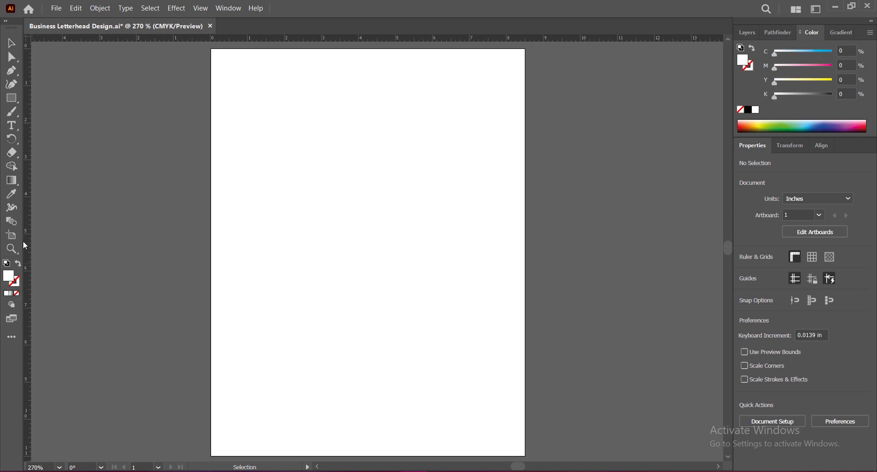
click(14, 99)
drag(210, 49, 525, 456)
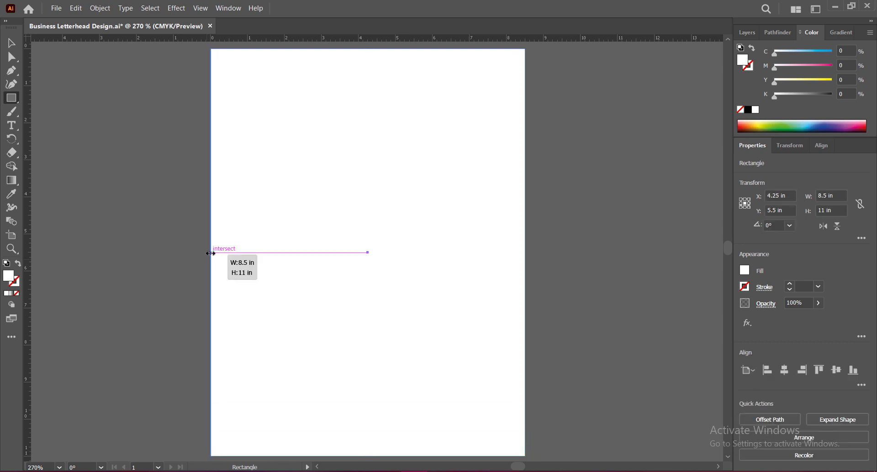
click(11, 43)
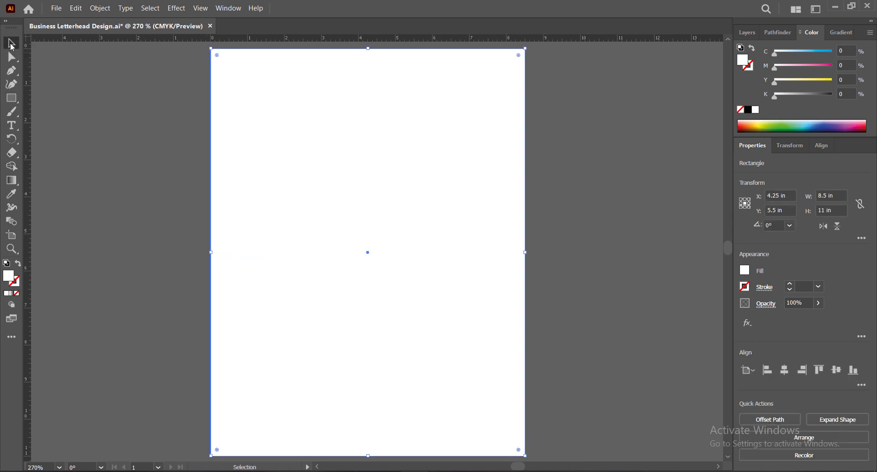
Apply a freeform gradient fill with point-based color stops to the full-page rectangle.
click(11, 180)
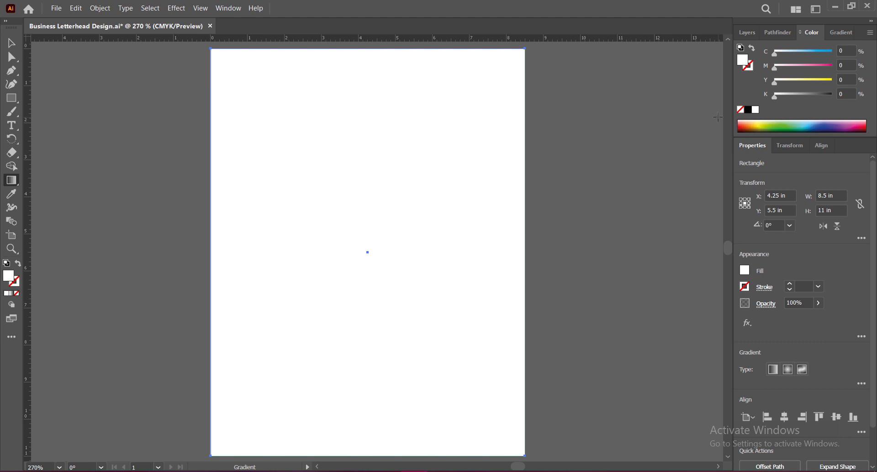
key(v)
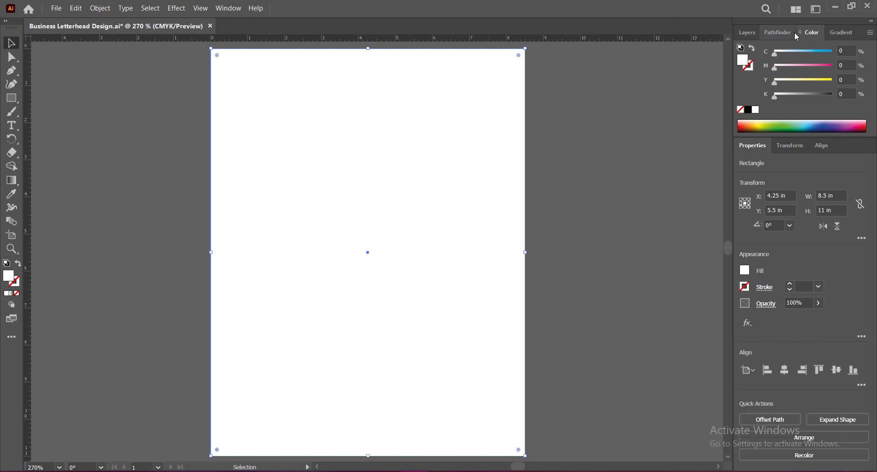
click(840, 33)
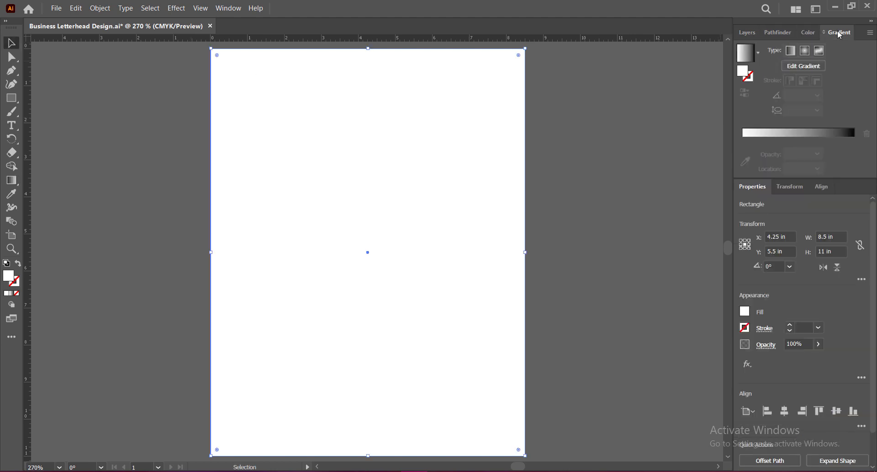
click(819, 50)
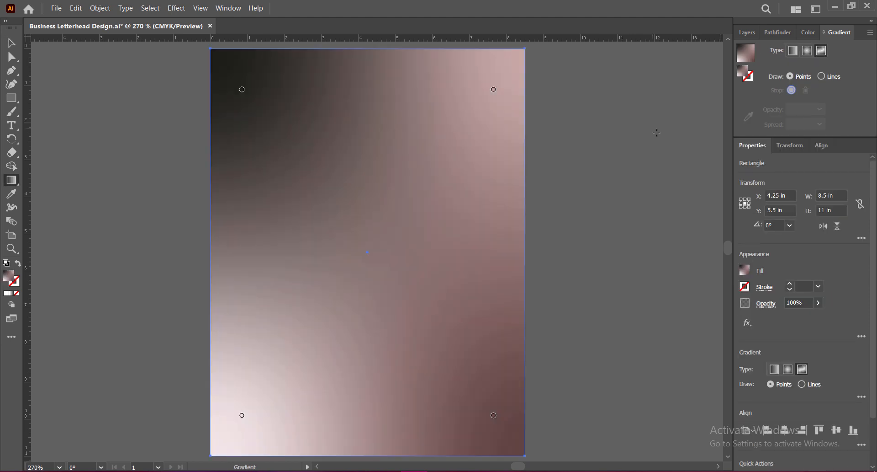
Add a gradient color stop at the rectangle's center and color it light gray, C=0 M=0 Y=0 K=5.
click(368, 251)
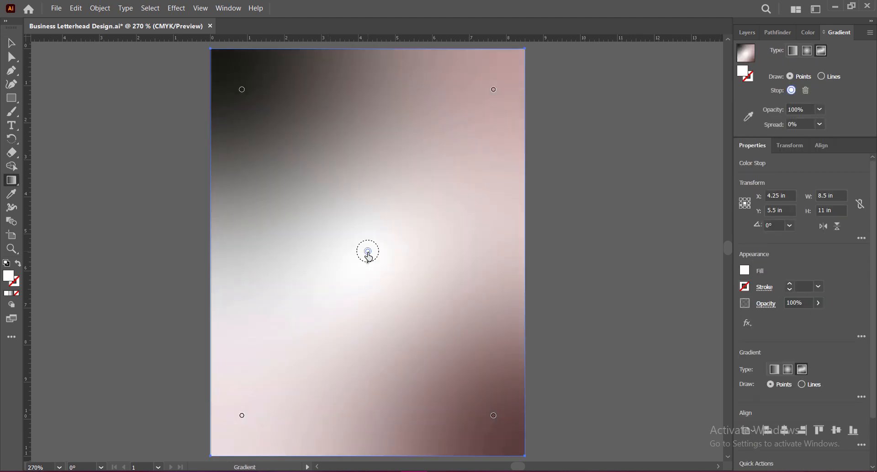
double_click(368, 251)
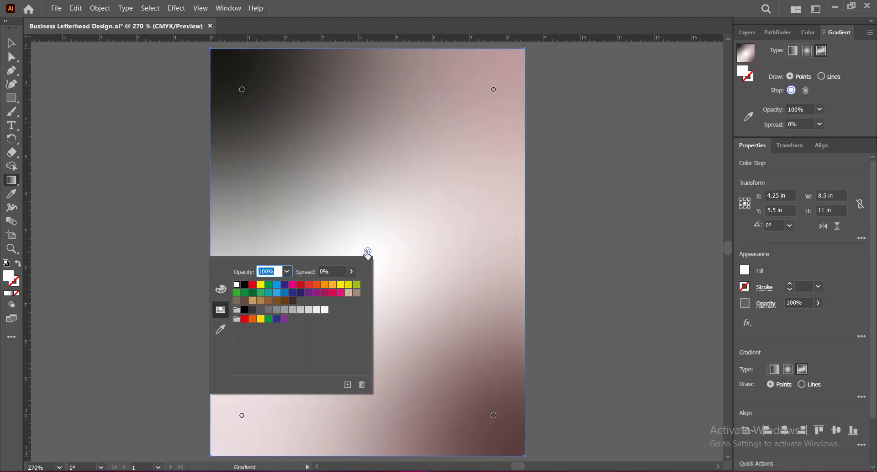
click(326, 311)
Color the gradient stop near the page's upper-left corner with the light orange swatch after trying yellow and tan alternatives.
double_click(242, 89)
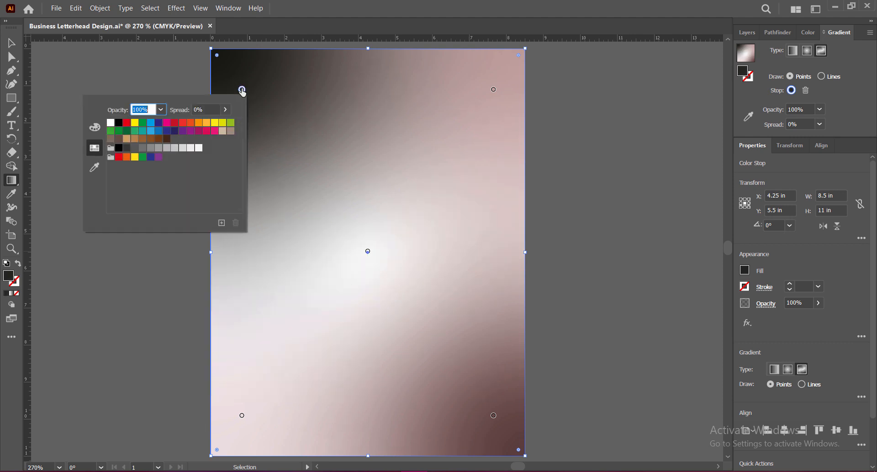
click(208, 124)
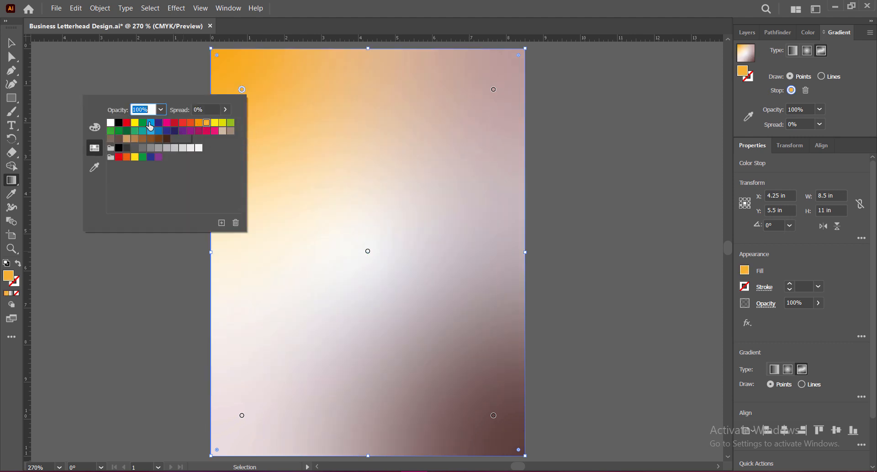
click(135, 123)
click(133, 158)
click(223, 131)
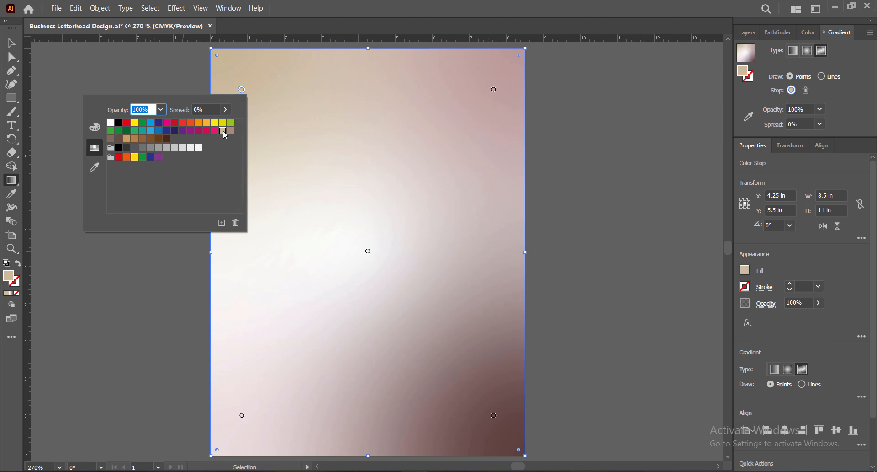
click(127, 140)
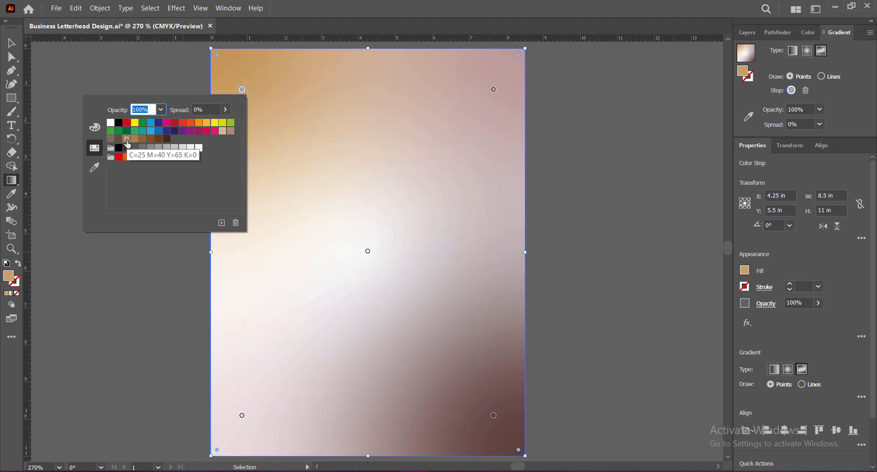
click(207, 124)
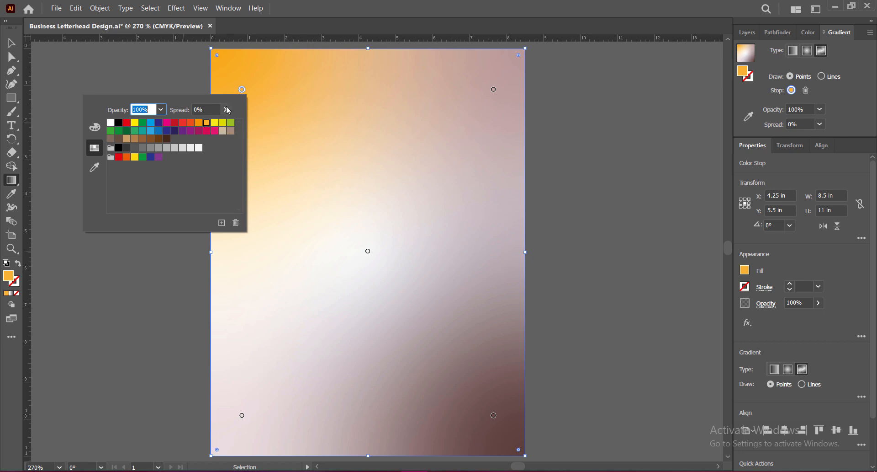
Set the upper-left orange stop's opacity to 20% and its spread to 21%.
click(160, 109)
click(174, 159)
click(161, 109)
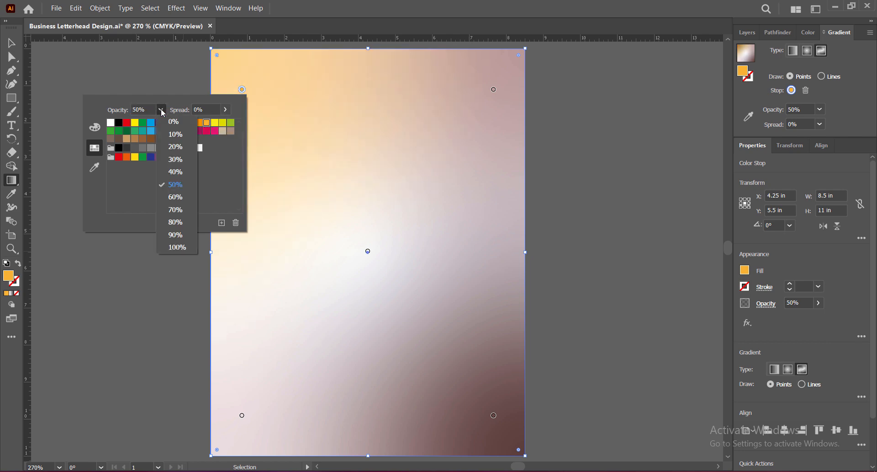
click(171, 159)
click(225, 109)
mouse_move(182, 123)
mouse_down()
mouse_move(220, 124)
mouse_move(161, 125)
mouse_move(173, 126)
mouse_up()
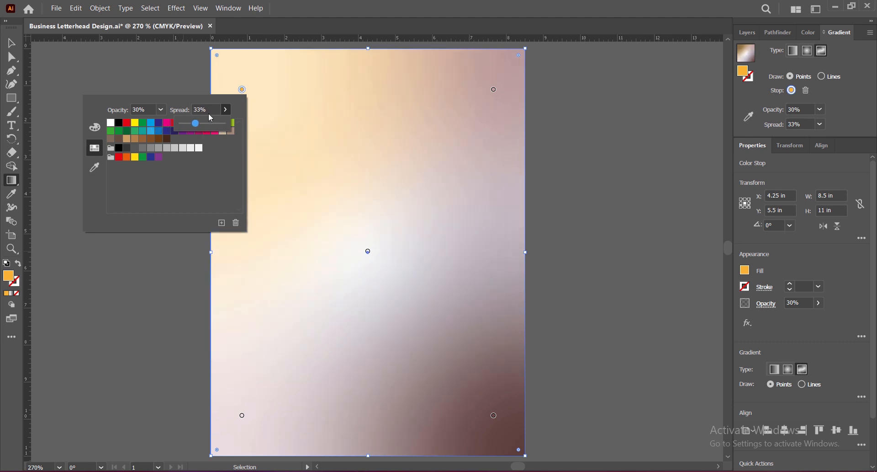
double_click(208, 108)
text(21)
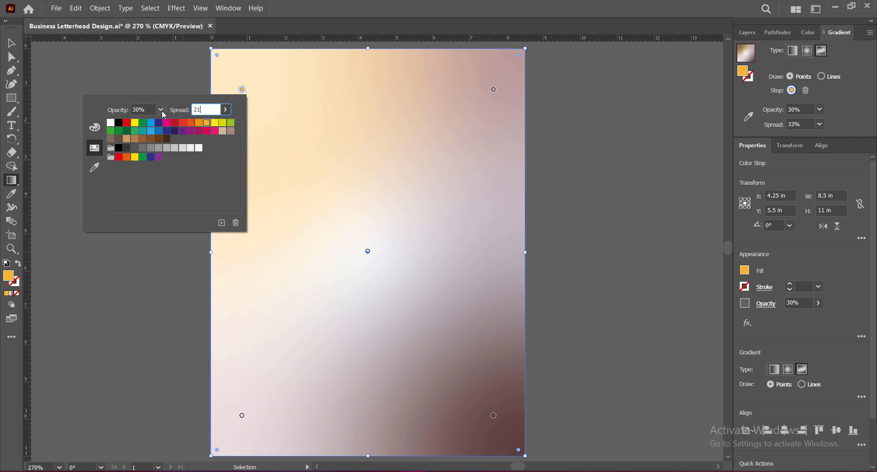
click(160, 110)
click(173, 149)
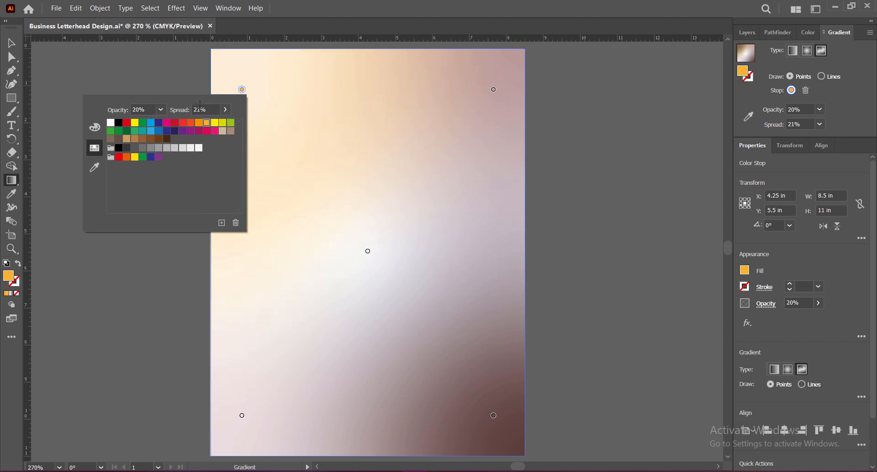
Color the upper-right and lower-left gradient stops light gray, C=0 M=0 Y=0 K=10.
click(494, 89)
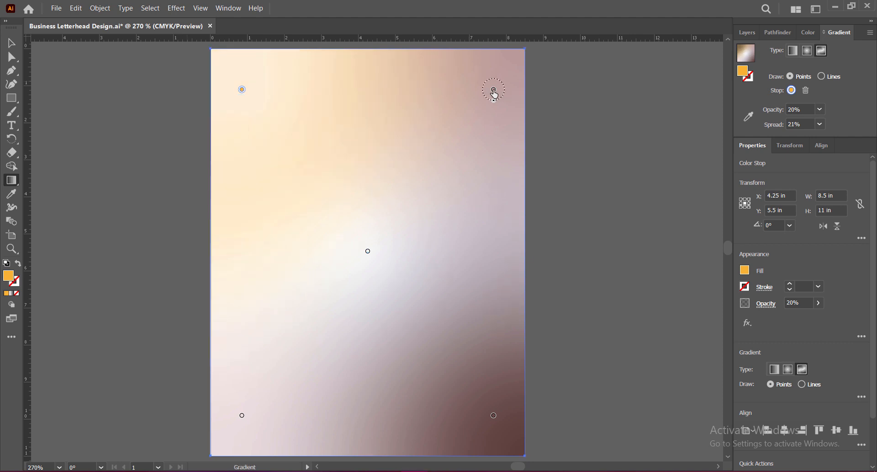
double_click(493, 89)
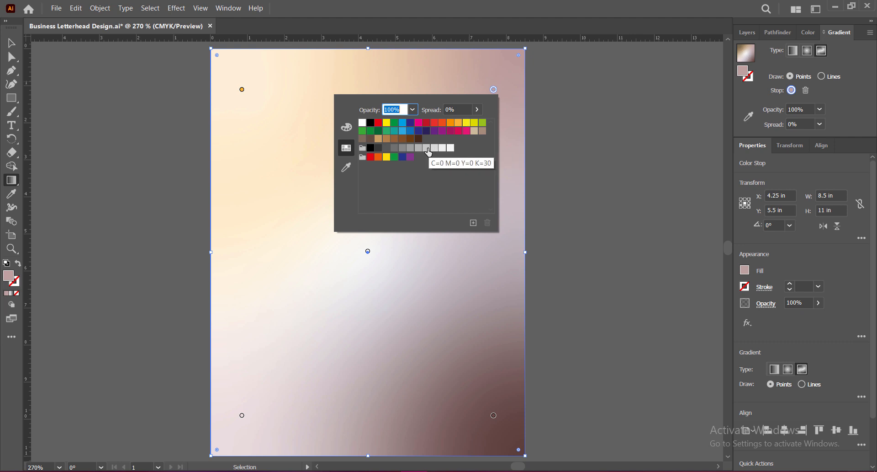
click(452, 149)
click(441, 149)
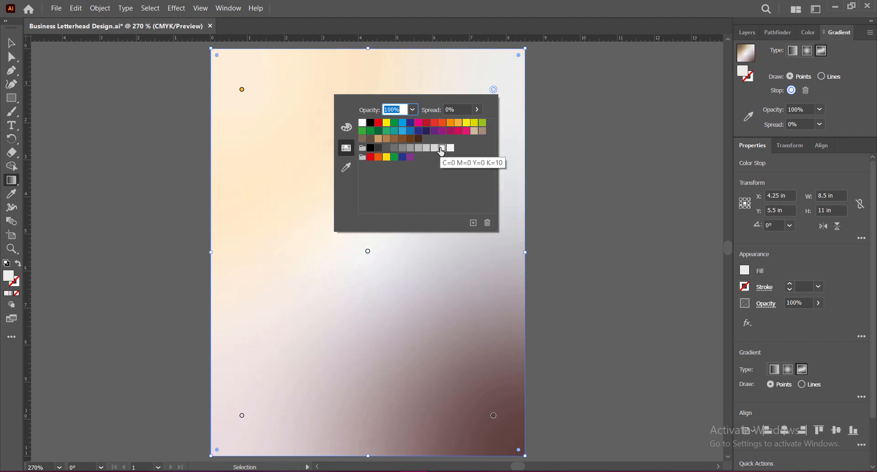
double_click(242, 415)
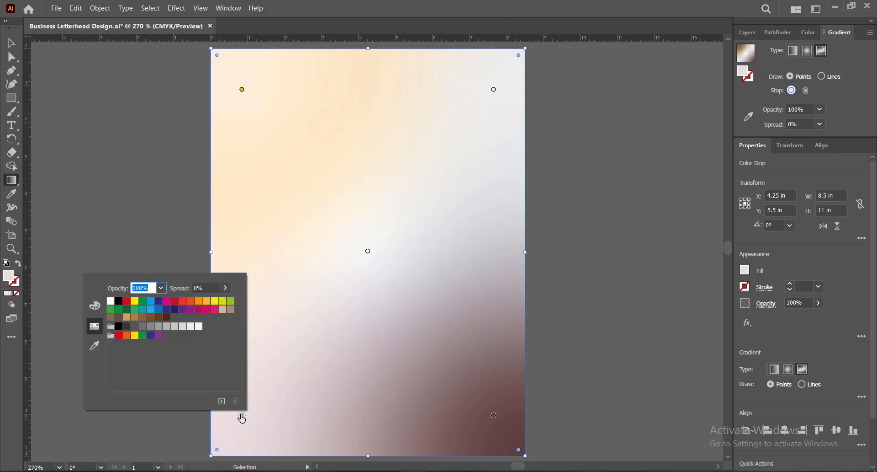
click(191, 326)
Color the lower-right gradient stop light orange and give it 20% opacity and 21% spread.
click(493, 415)
double_click(494, 415)
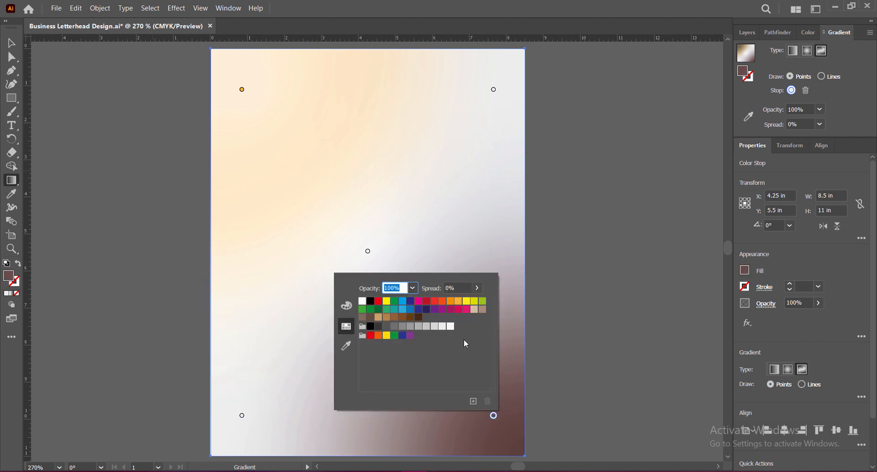
click(459, 301)
click(412, 287)
click(420, 327)
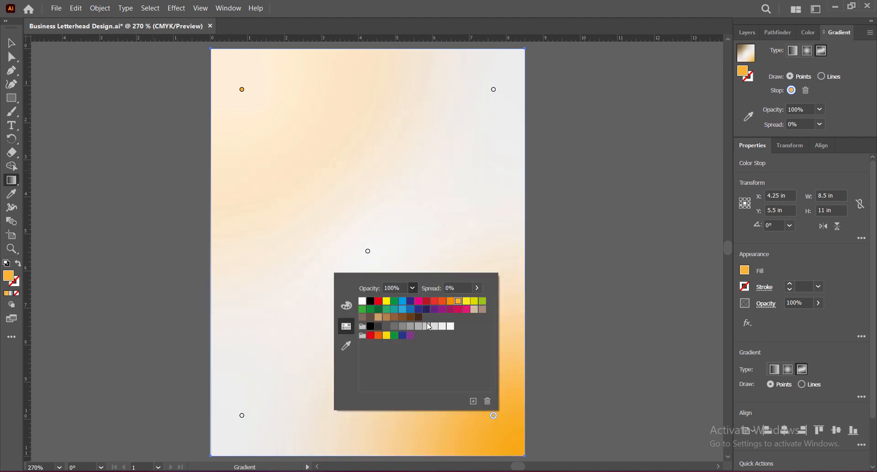
key(Tab)
text(21)
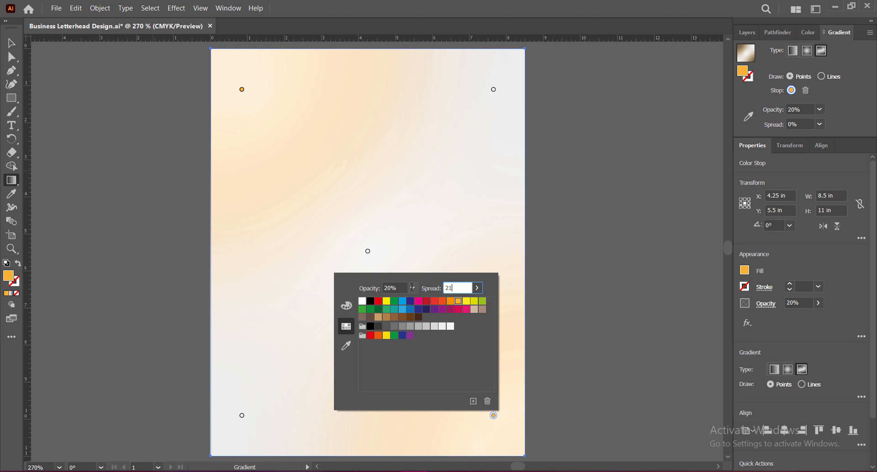
Increase the spread of the gradient's center stop to 84%.
click(368, 251)
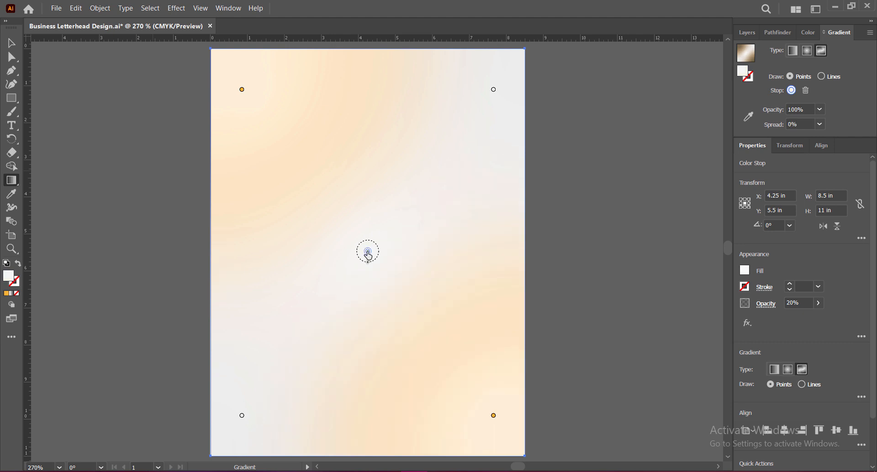
double_click(369, 251)
click(352, 272)
click(315, 286)
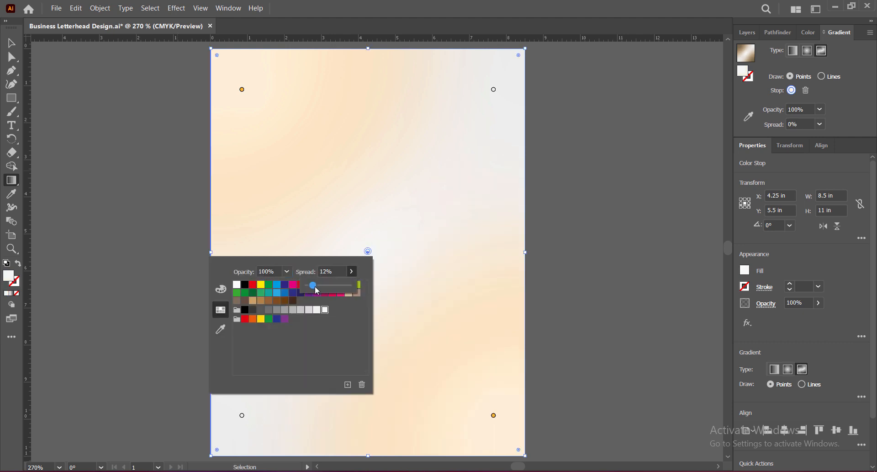
drag(317, 288, 336, 289)
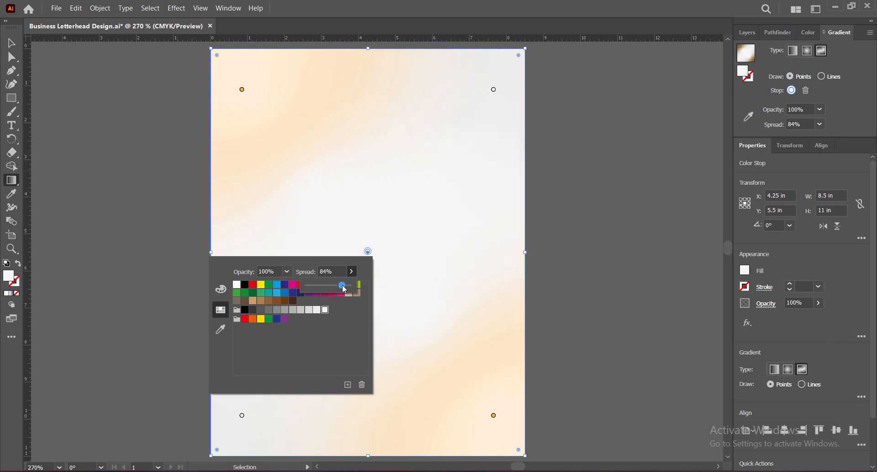
Set the spread of the upper-right and lower-left gray gradient stops to 12%.
click(494, 89)
double_click(494, 89)
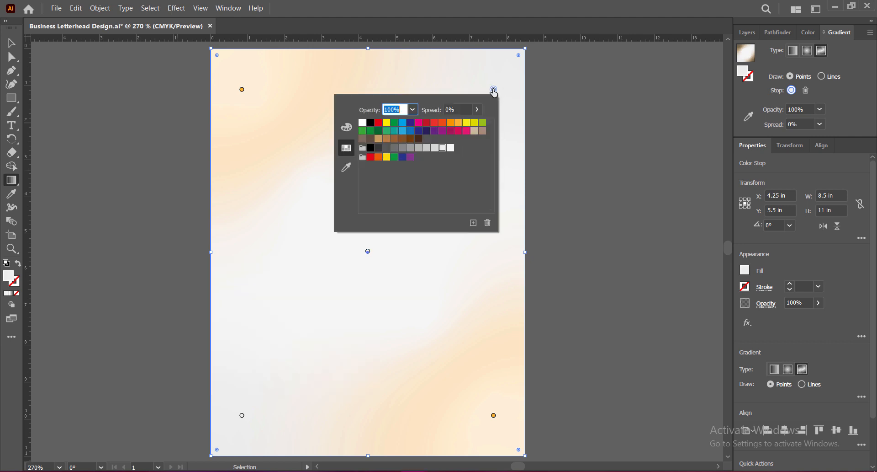
key(Tab)
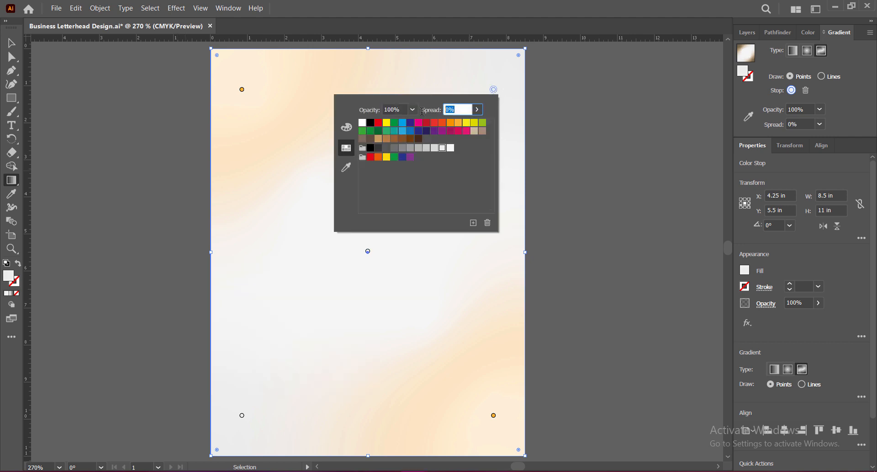
text(12)
click(242, 414)
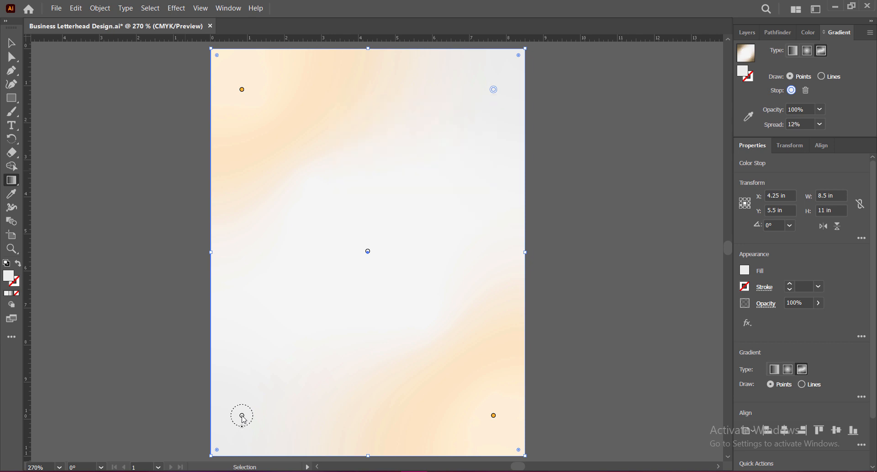
double_click(242, 415)
key(Tab)
text(12)
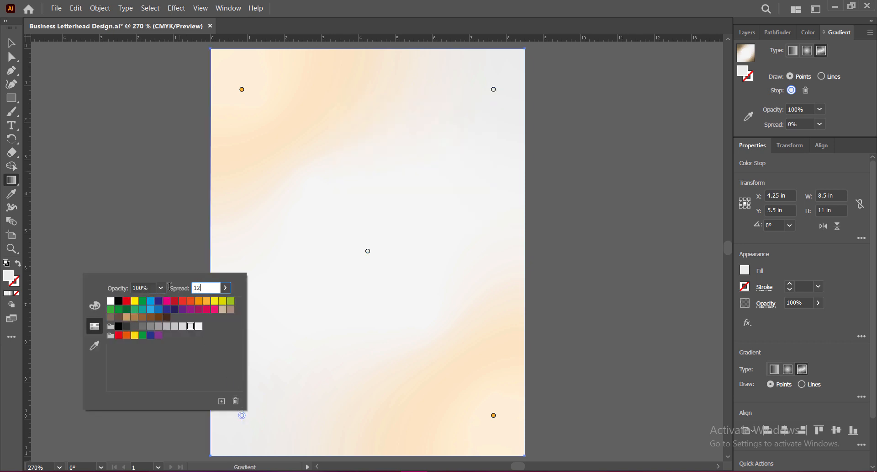
key(Return)
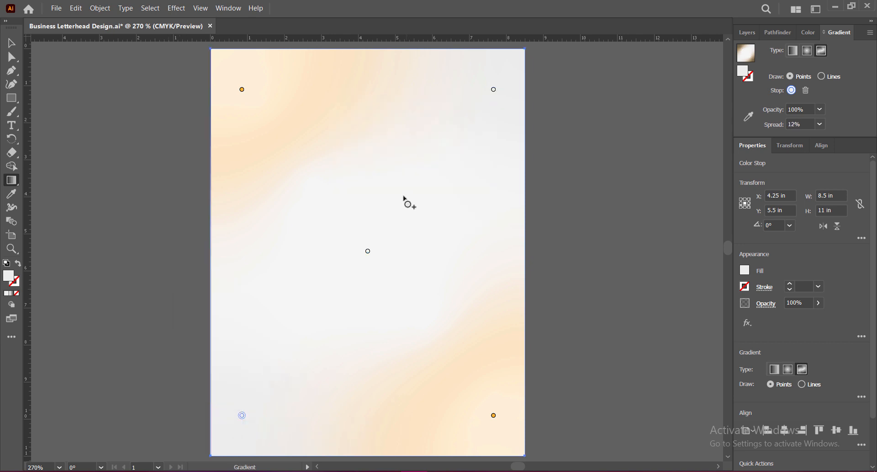
Fine-tune the spread of the lower-right orange gradient stop and enlarge the center stop's spread to about 100%.
click(242, 90)
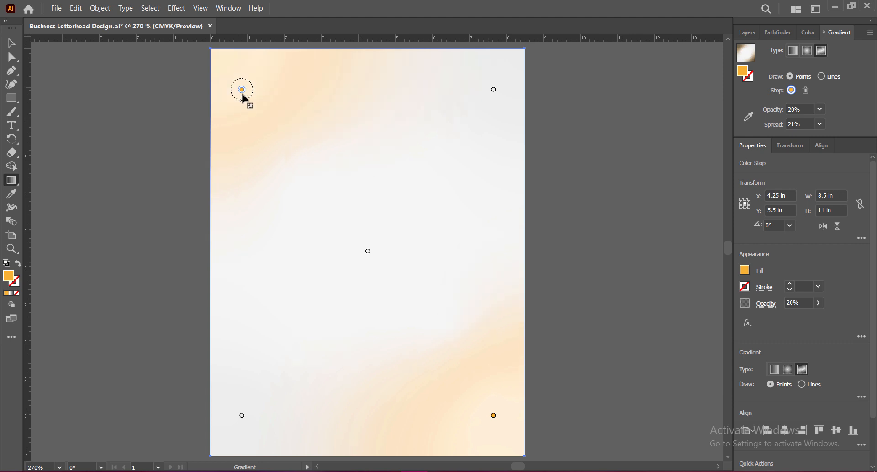
click(494, 415)
drag(493, 424, 494, 421)
click(368, 250)
drag(368, 268, 368, 274)
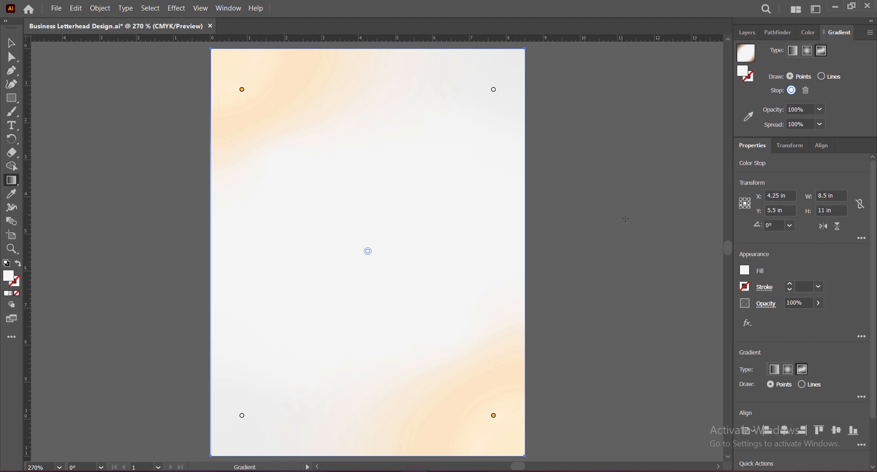
drag(371, 274, 371, 272)
Deselect the background rectangle and save the document.
key(v)
click(585, 241)
key(ctrl+s)
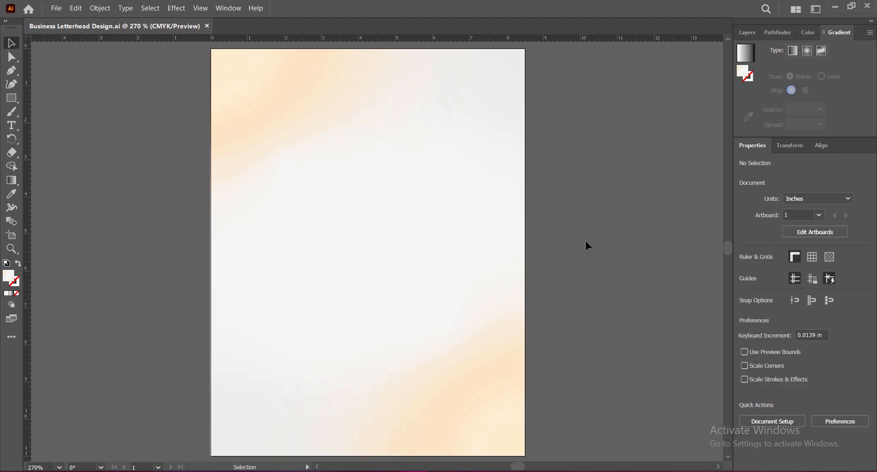
Draw a closed seven-point angled shape with the Pen tool in the page's lower-right corner, combining a diagonal band with a horizontal foot.
key(p)
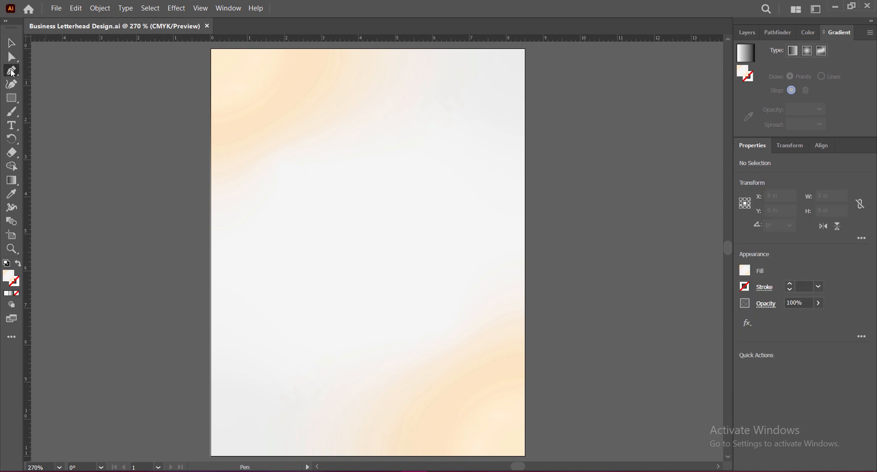
click(524, 432)
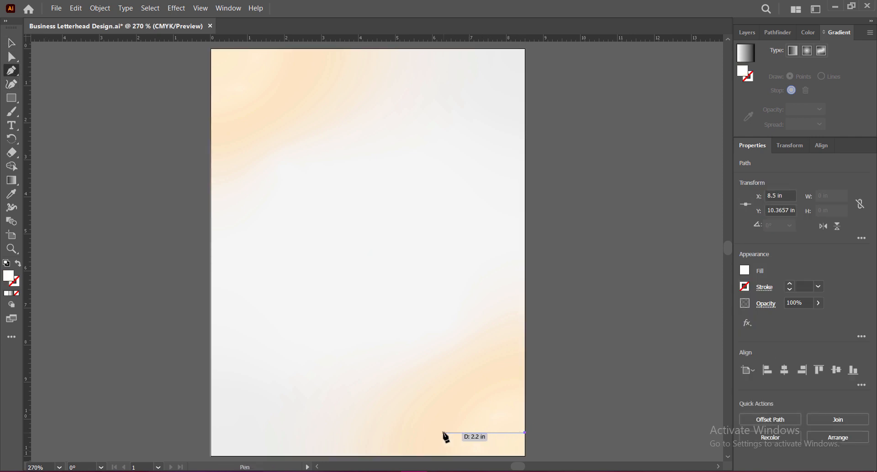
click(421, 432)
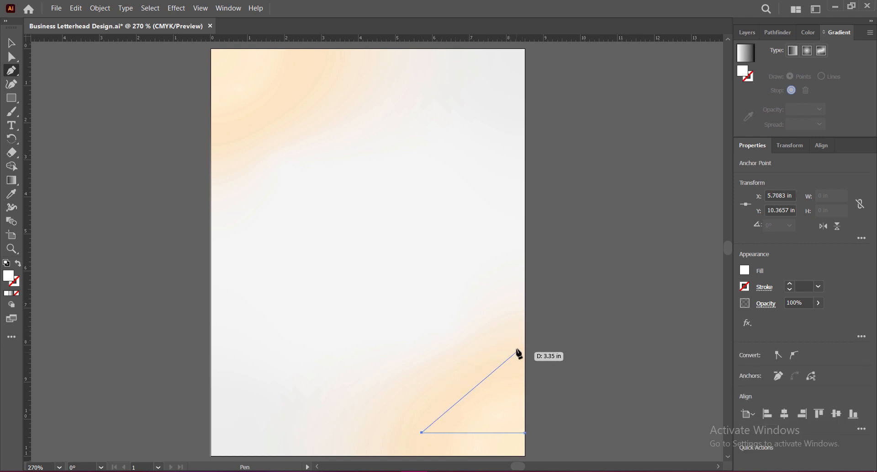
click(525, 340)
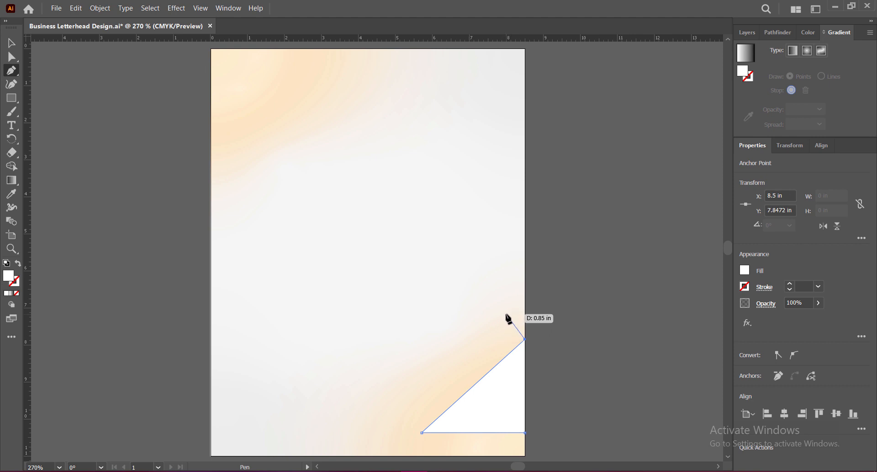
click(506, 314)
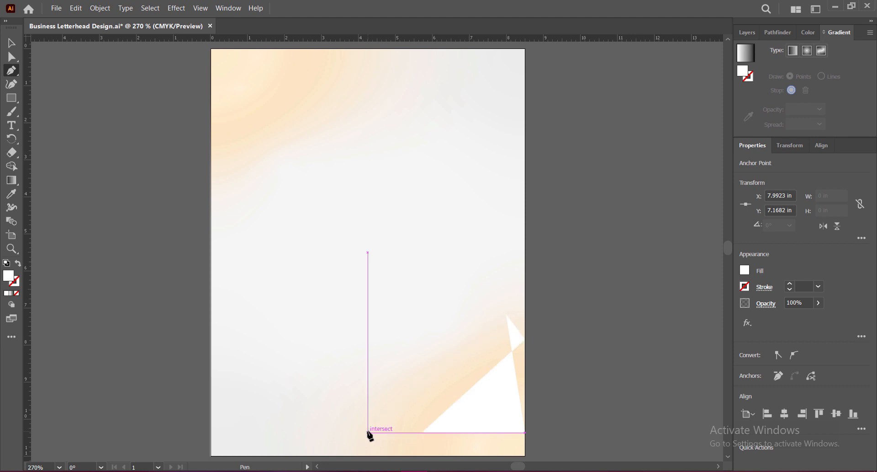
click(368, 432)
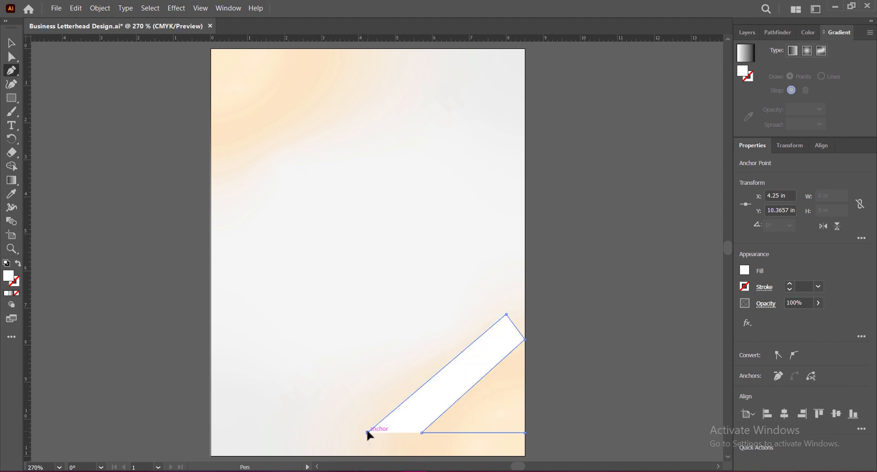
click(368, 456)
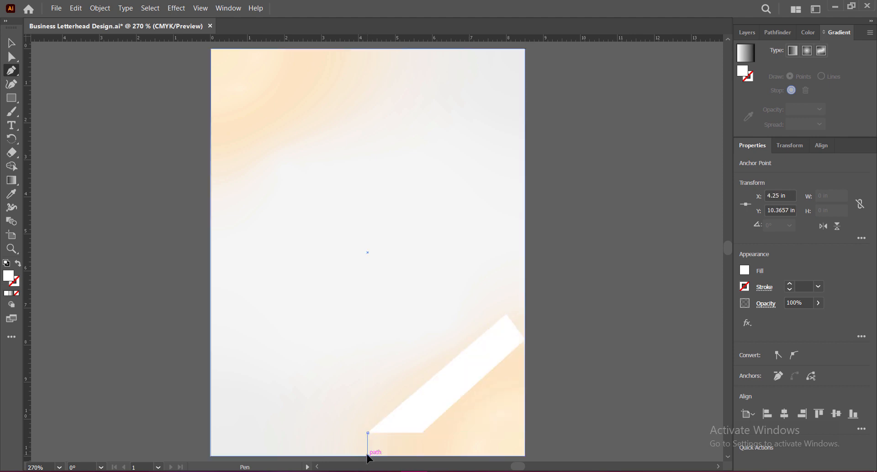
click(525, 456)
click(525, 432)
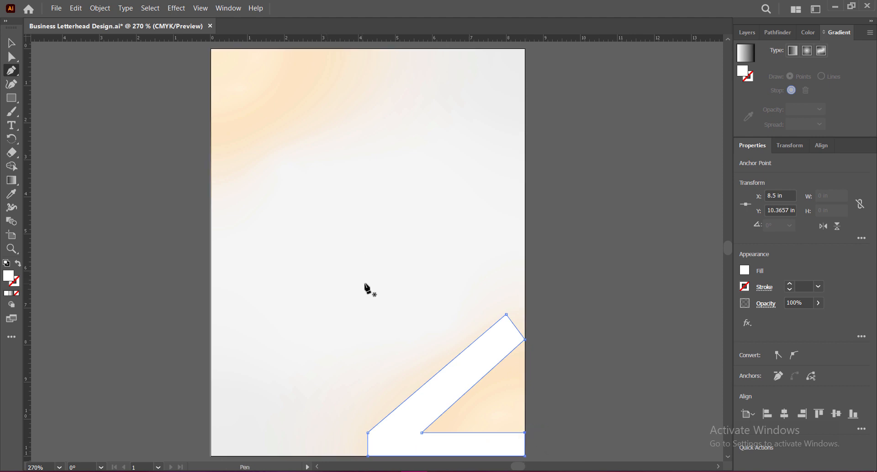
Narrow the white angled shape from its left side to about 3.37 in wide and nudge it up to about Y 8.64 in.
click(14, 44)
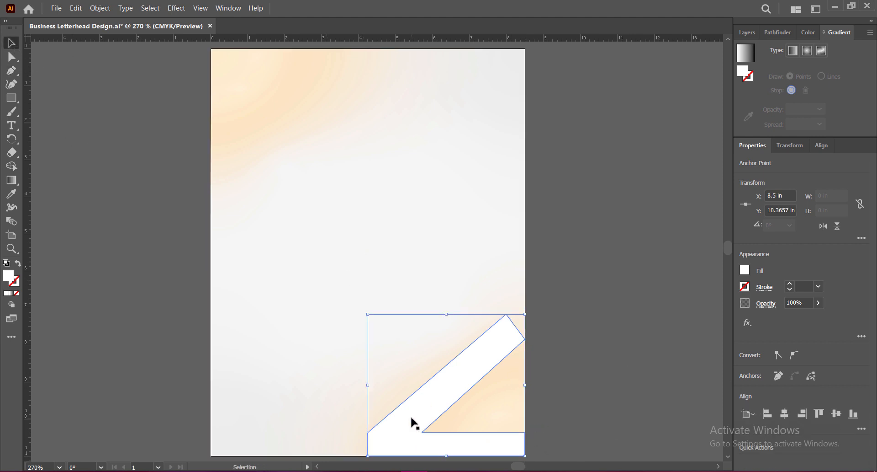
drag(368, 385, 402, 388)
key(Up)
key(Up)
key(Up)
key(Up)
key(Up)
key(Up)
key(Up)
key(Up)
key(Up)
key(Up)
key(Up)
key(Up)
key(Up)
key(Up)
key(Up)
key(Up)
key(Up)
key(Up)
key(Up)
key(Up)
key(Up)
key(Up)
key(Up)
key(Up)
key(Up)
key(Up)
key(Up)
key(Up)
key(Up)
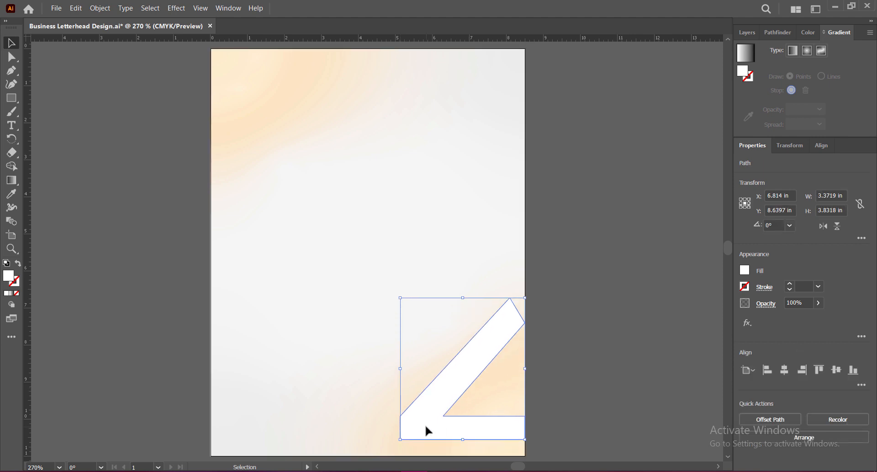
Fill the angled shape with near-black #111111 and deselect it.
click(12, 59)
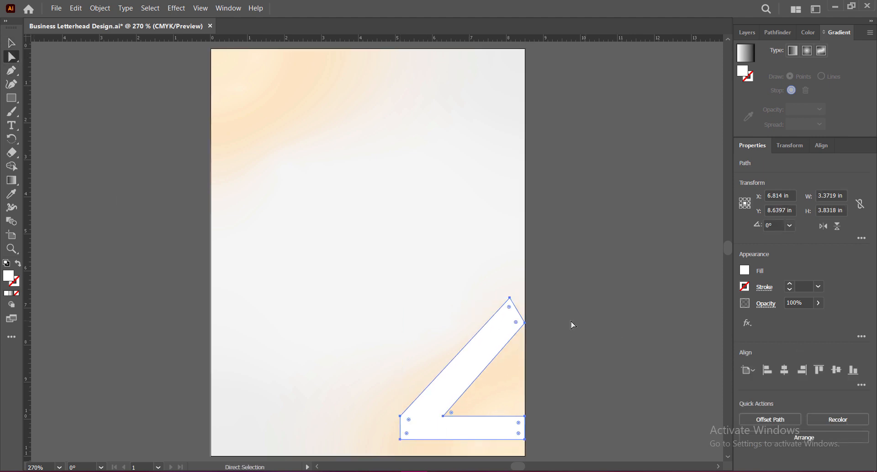
click(12, 45)
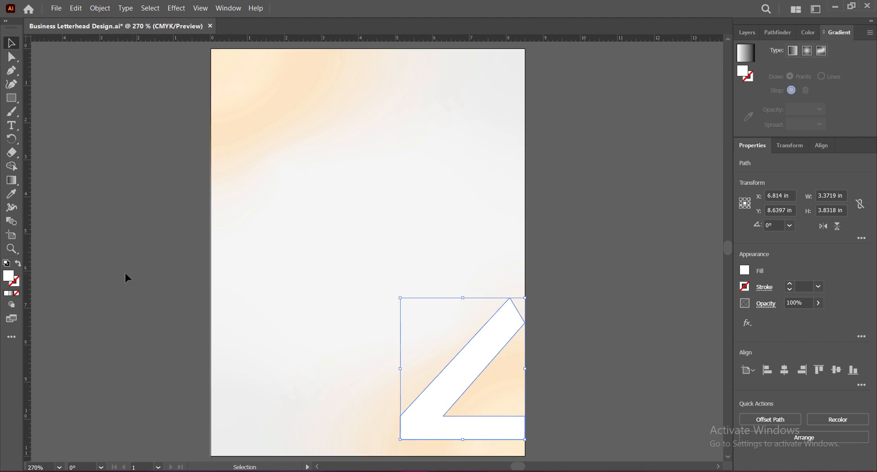
double_click(10, 277)
text(140000)
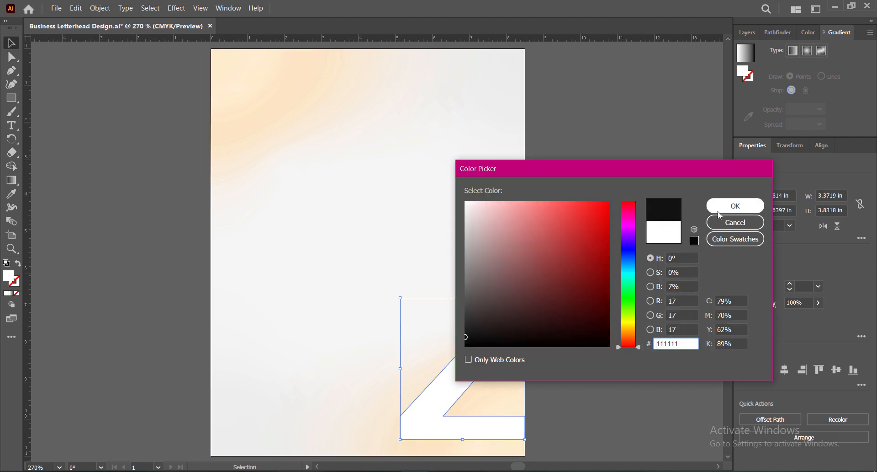
click(731, 212)
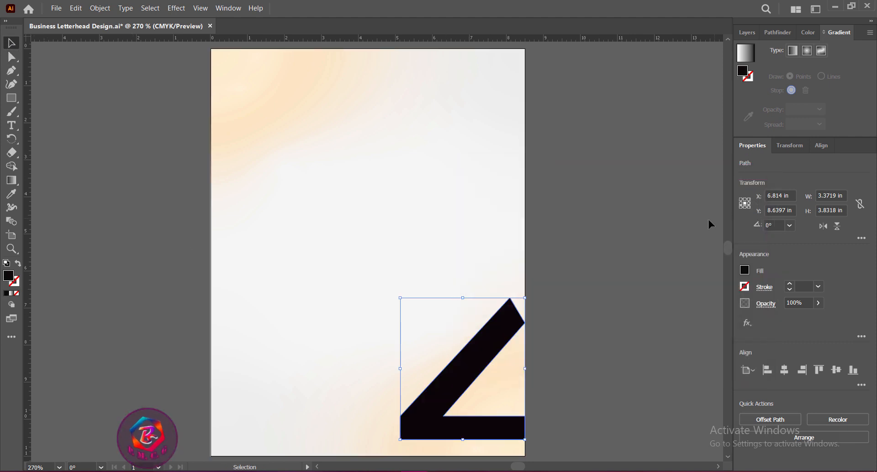
click(569, 340)
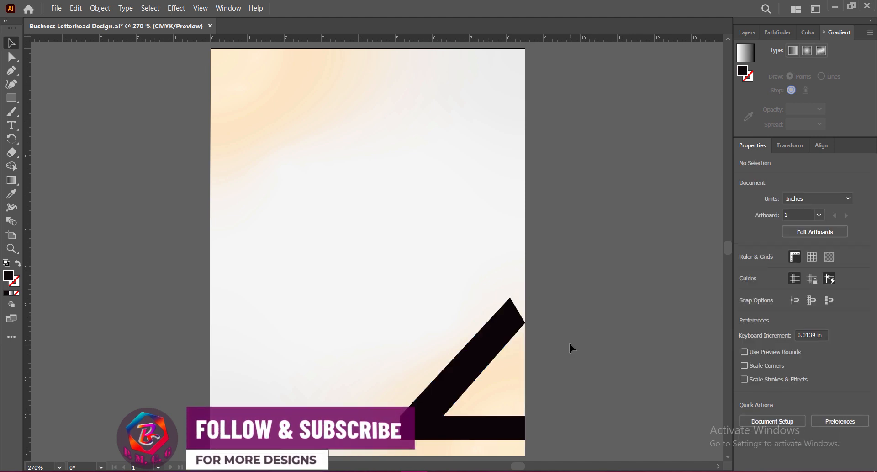
Duplicate the black angled shape about 1.36 in to the left and fill the copy with dark brown #4C3D3D.
click(450, 386)
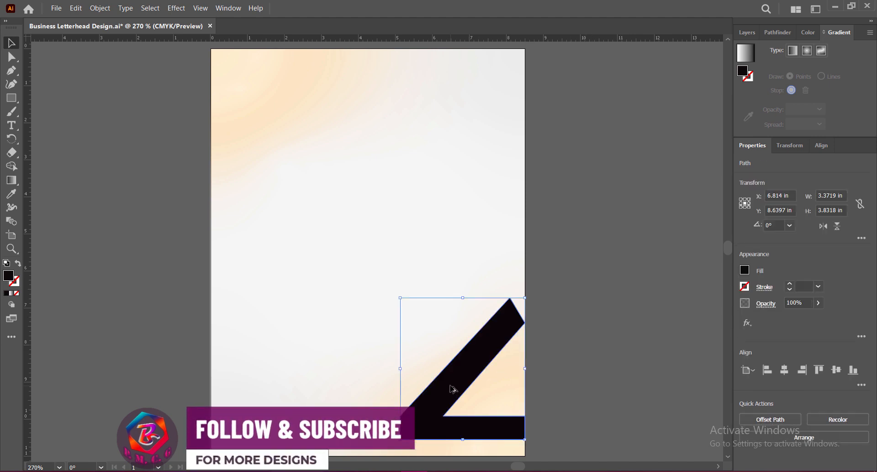
drag(450, 385, 400, 385)
double_click(8, 276)
text(330000)
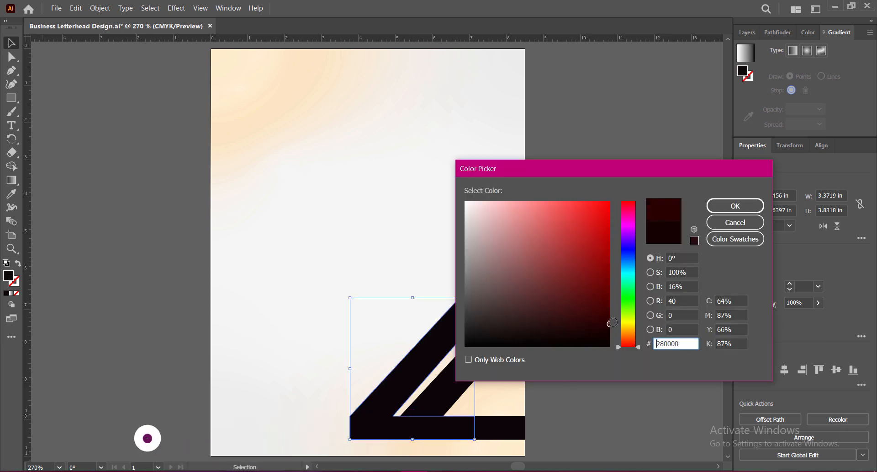
click(497, 305)
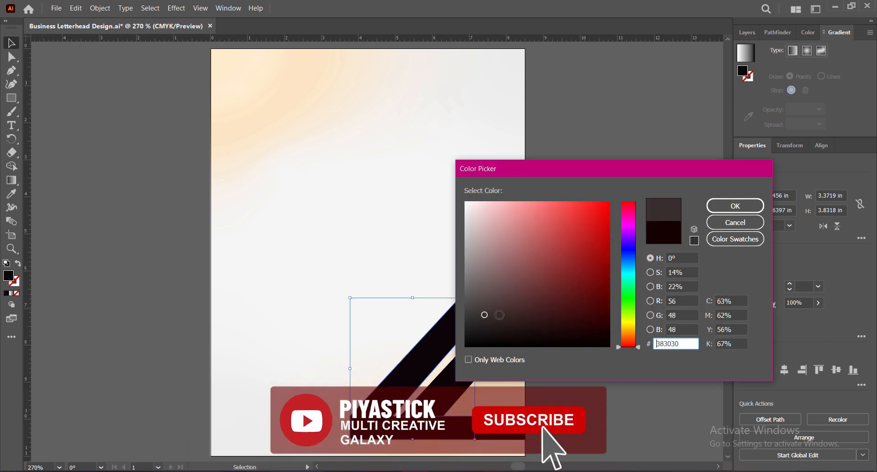
click(494, 303)
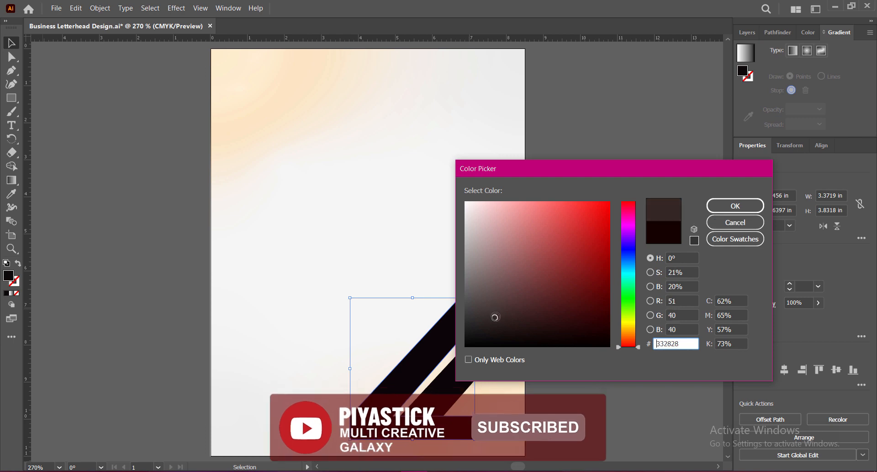
click(723, 207)
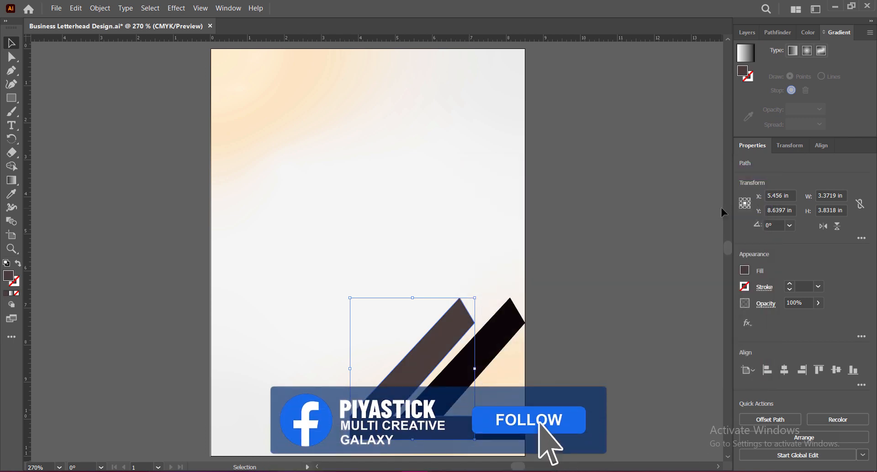
Bring the black angled shape to the front, above the brown copy.
right_click(446, 385)
mouse_move(475, 332)
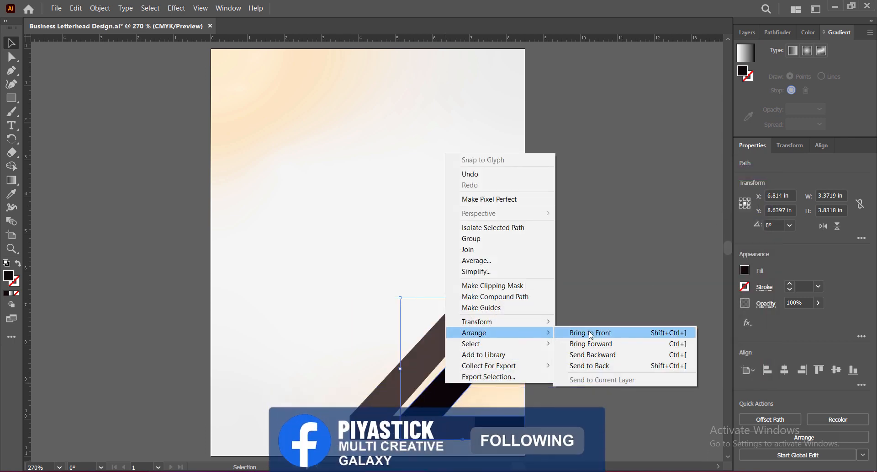
click(590, 332)
click(606, 351)
Nudge the brown copy horizontally to about X 5.66 in so its inner corner meets the black shape.
click(374, 424)
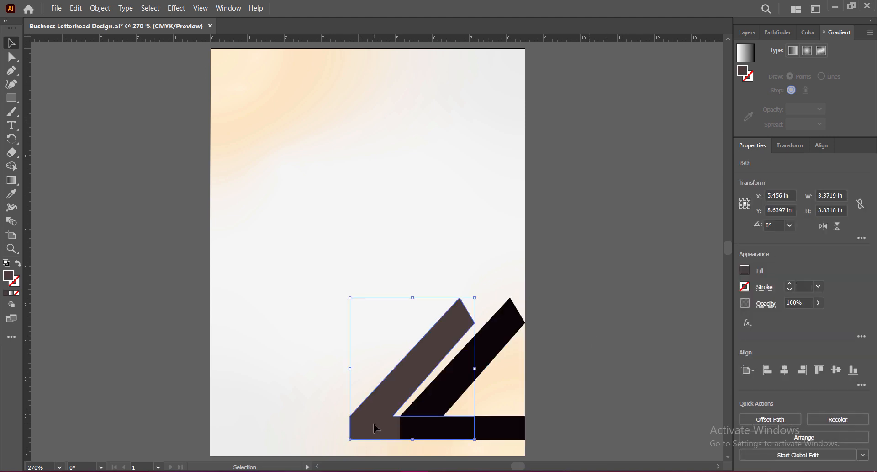
key(Right)
key(Right)
key(Right)
key(Right)
key(Right)
key(Right)
key(Right)
key(Right)
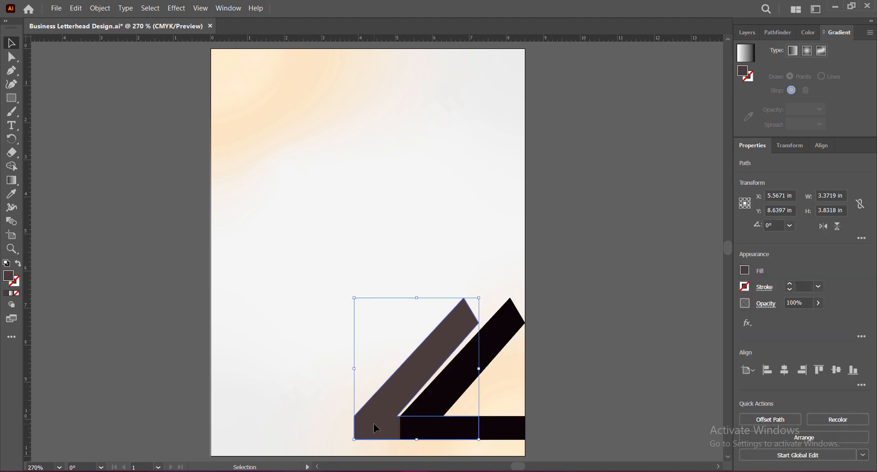
key(Left)
key(Left)
key(Left)
key(Left)
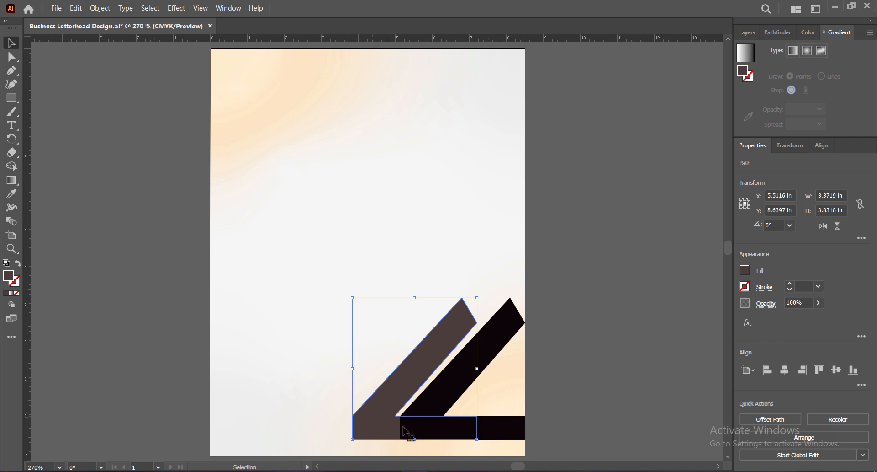
key(Right)
key(Right)
key(Right)
key(Right)
key(Right)
key(Right)
key(Right)
key(Right)
key(Right)
key(Right)
key(Right)
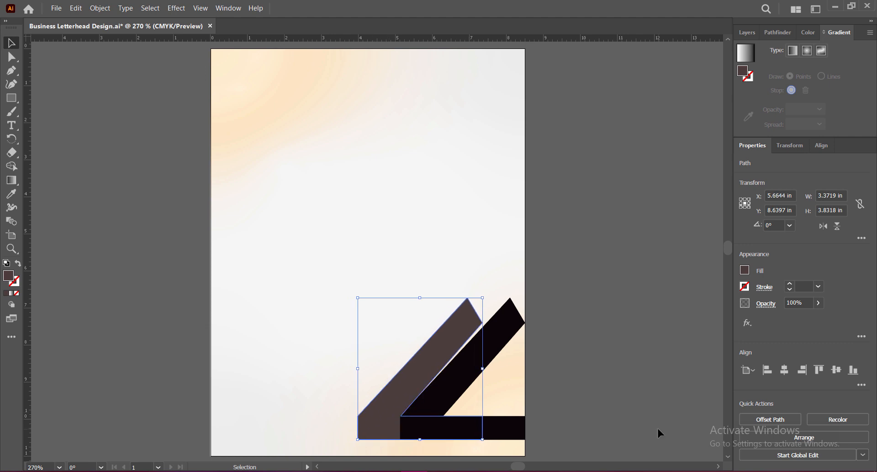
Move the brown shape's upper-right anchor onto the black shape's top corner and shift its upper-left anchor to about X 7.12 in.
click(12, 57)
click(482, 323)
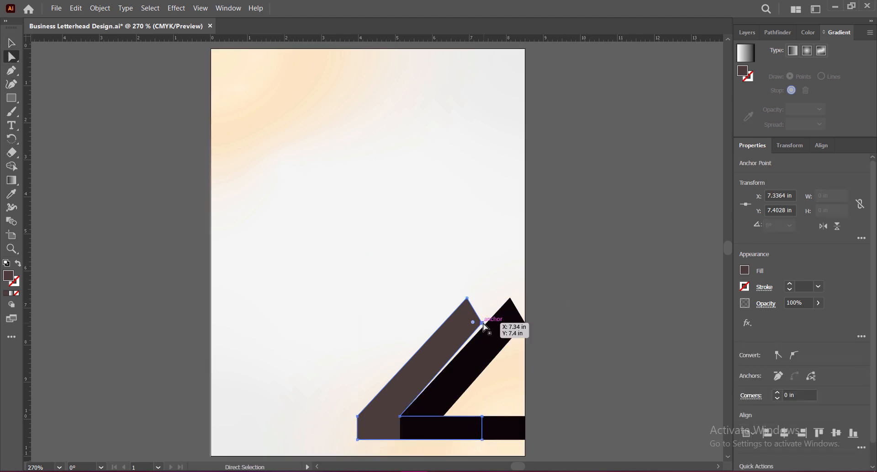
drag(483, 323, 512, 298)
click(468, 298)
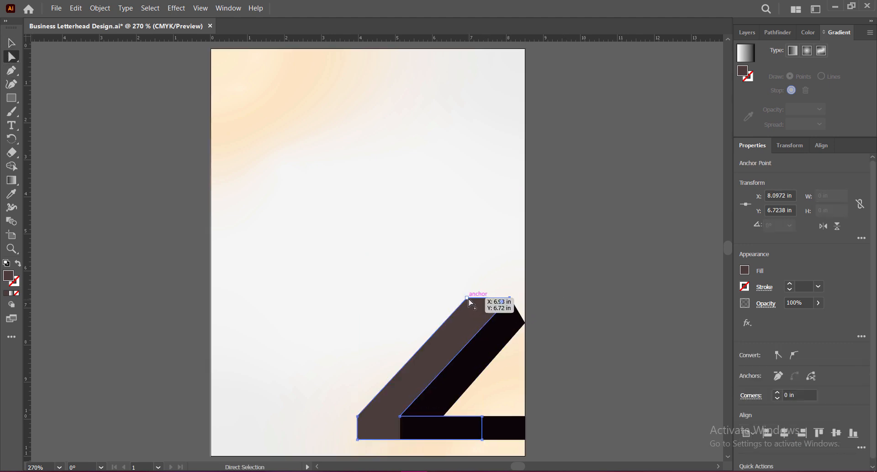
click(469, 299)
drag(468, 298, 474, 298)
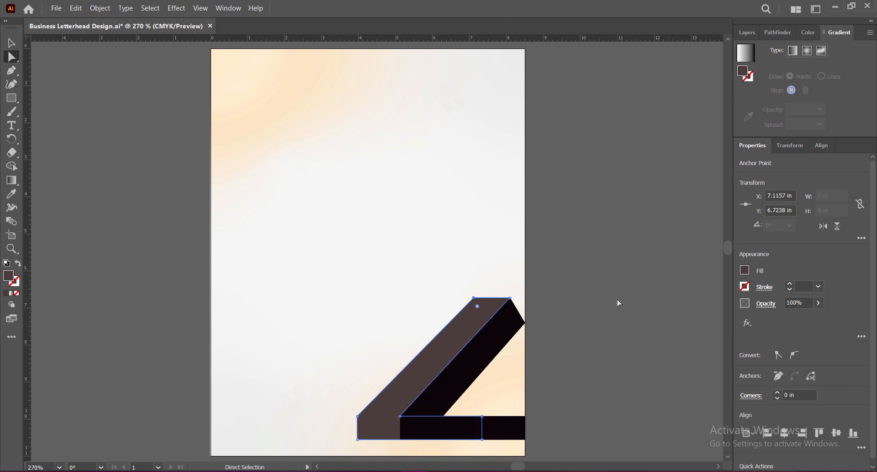
key(v)
click(606, 281)
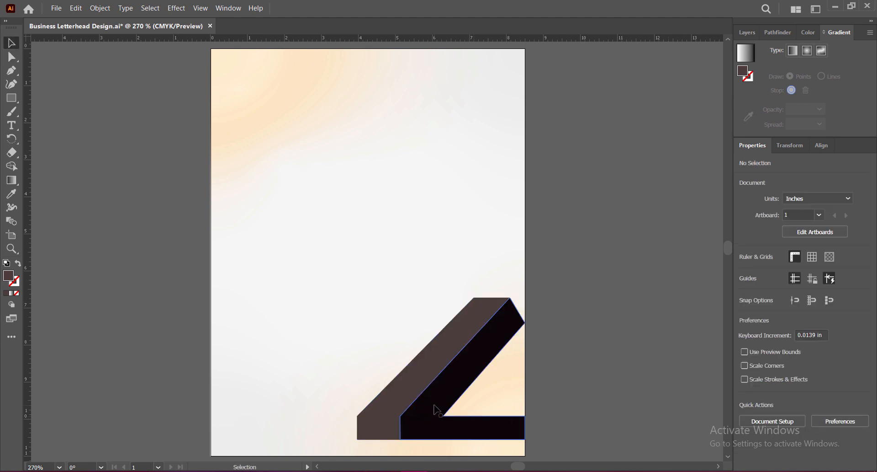
Draw a footer bar about 8.5 by 0.72 in across the full page width over the shapes' feet and fill it near-black.
drag(12, 98, 51, 94)
mouse_move(211, 412)
mouse_down()
mouse_move(227, 435)
mouse_move(525, 439)
mouse_up()
key(v)
double_click(10, 278)
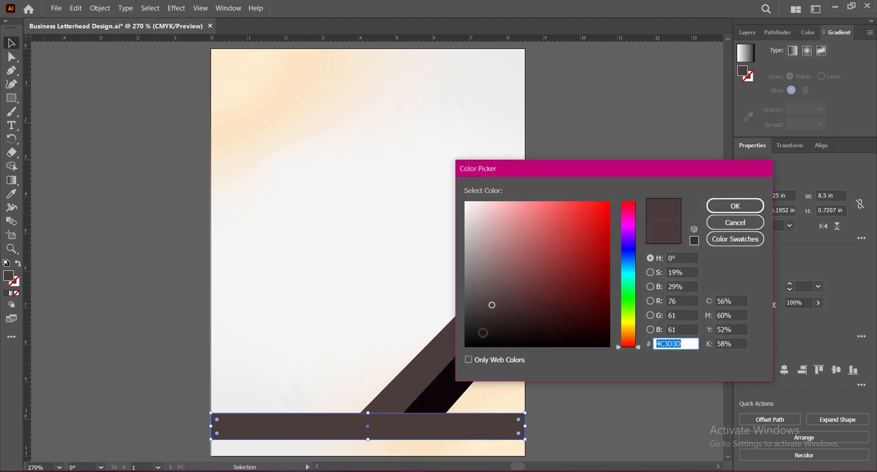
click(481, 333)
click(738, 206)
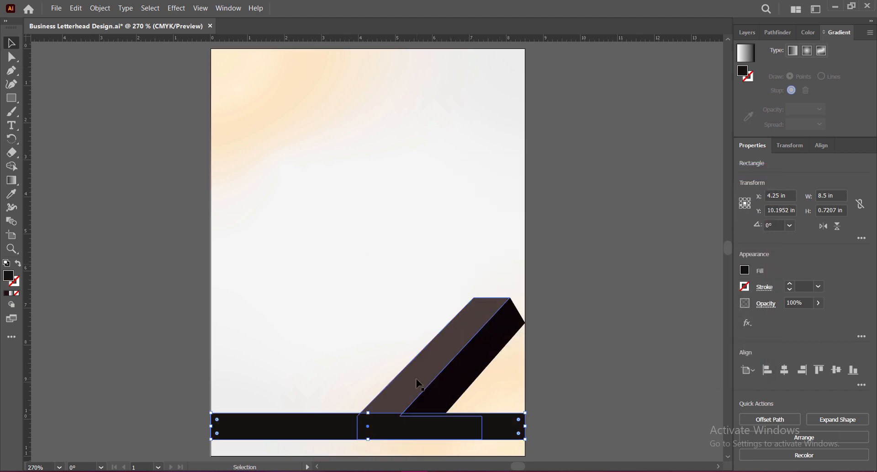
Bring the black and brown angled shapes to the front, above the footer bar.
click(453, 390)
shift+click(405, 391)
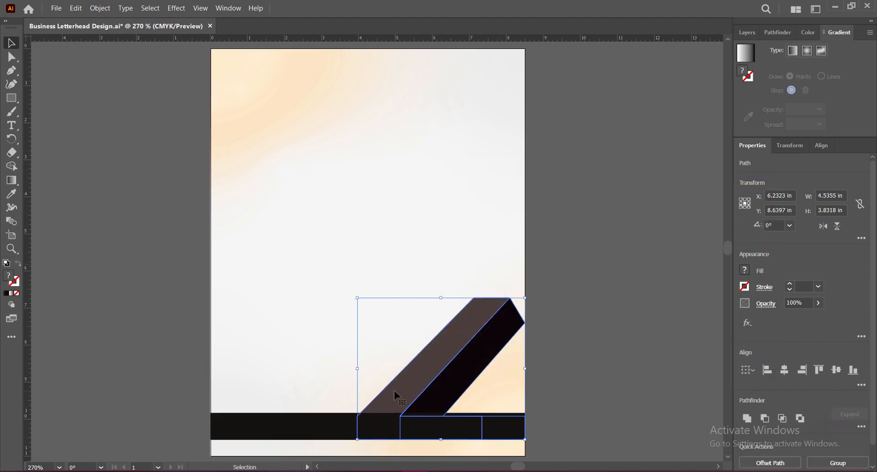
right_click(396, 396)
mouse_move(411, 341)
click(530, 341)
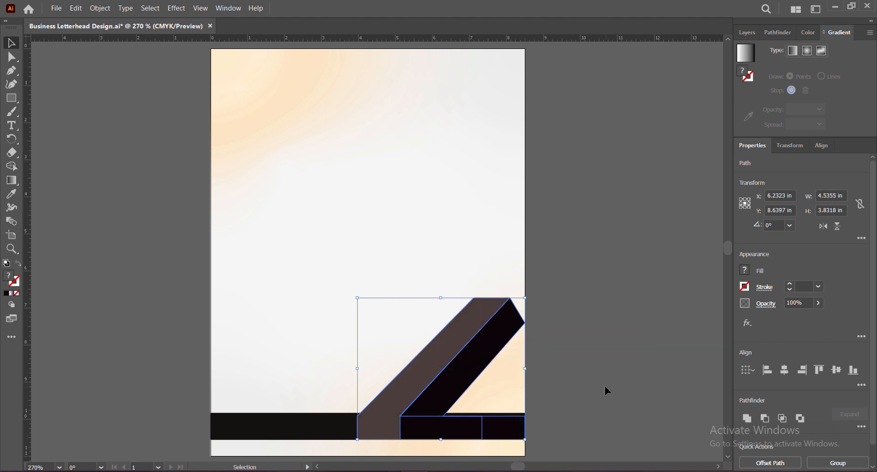
click(586, 386)
Move the brown shape's outer bend anchor up to the footer bar's top edge at about Y 9.83 in.
click(407, 392)
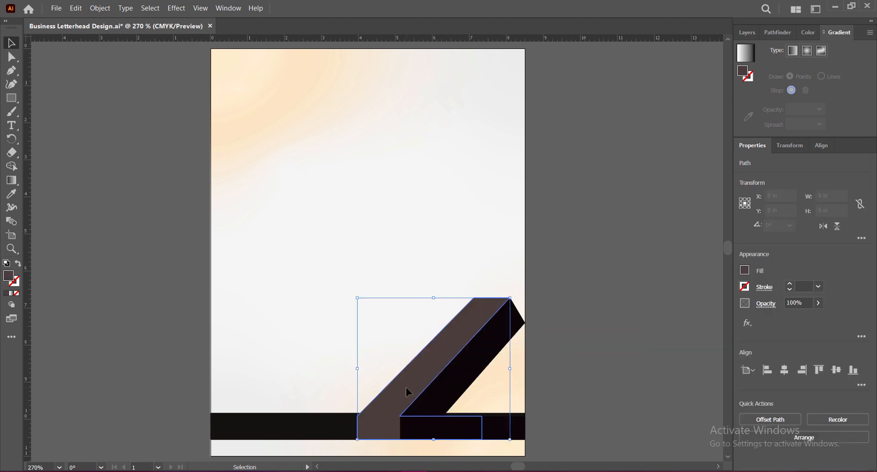
click(12, 56)
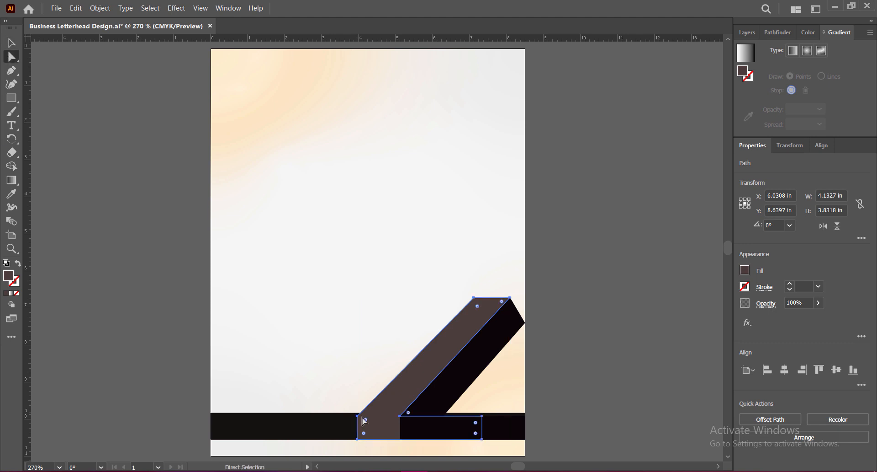
click(359, 419)
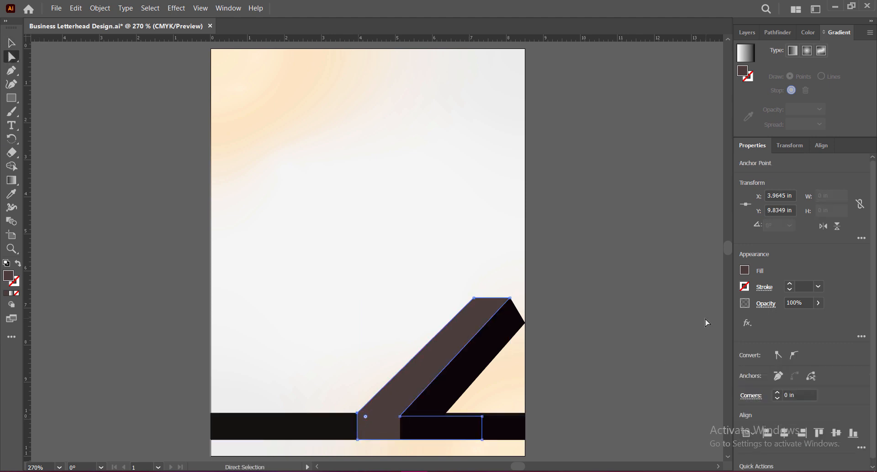
click(12, 43)
click(583, 335)
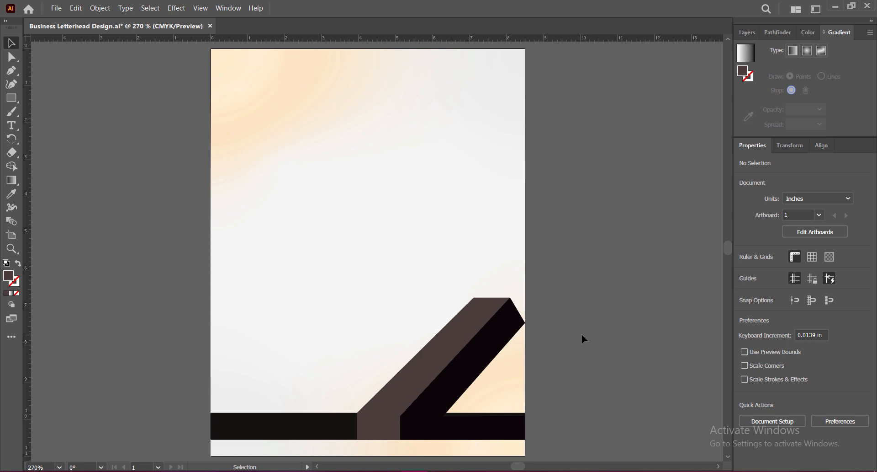
Set the brown shape's opacity to 60%.
click(424, 375)
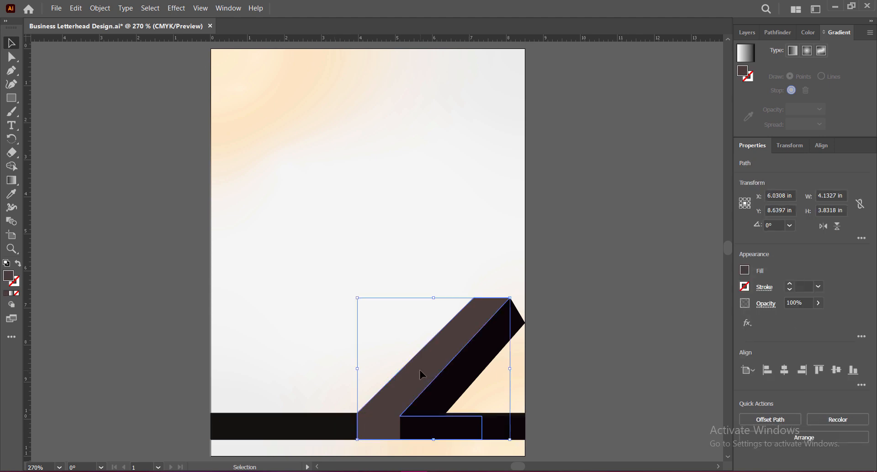
click(819, 302)
drag(818, 317, 801, 323)
double_click(803, 302)
text(60)
key(Return)
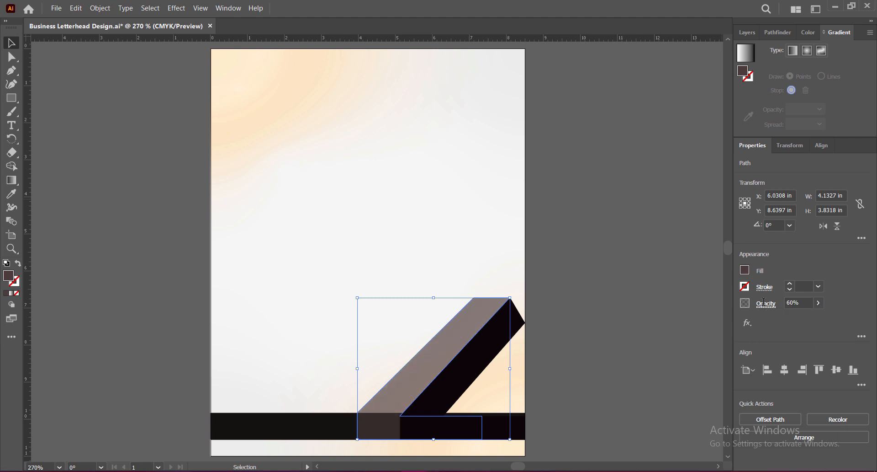
click(627, 308)
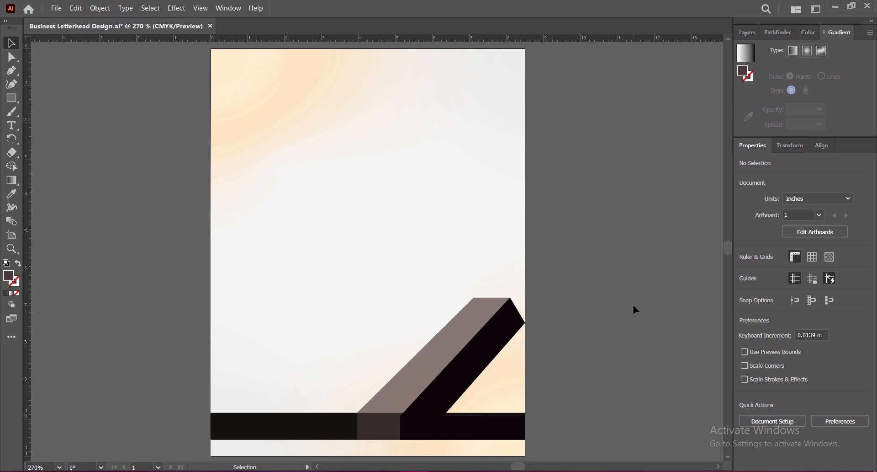
Narrow the black and brown shapes together to about 3.47 in wide, keeping their right side at the page edge.
click(470, 366)
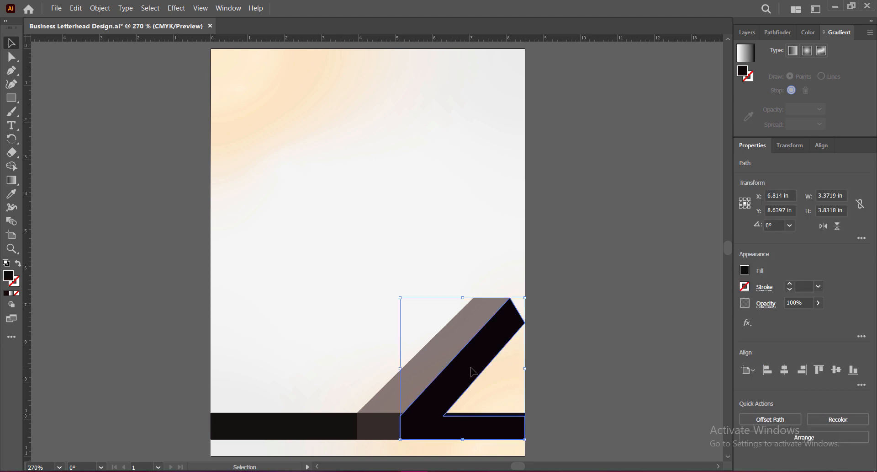
shift+click(419, 379)
drag(358, 368, 398, 375)
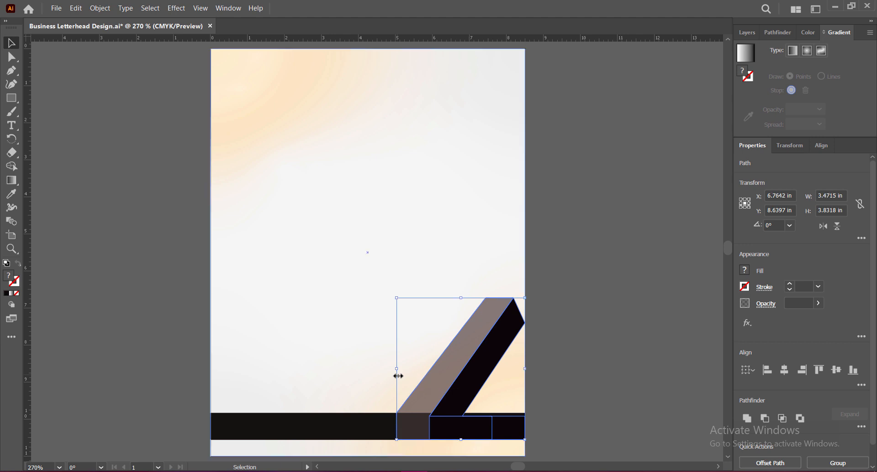
click(583, 400)
Raise the black shape's outer bend and inner corner anchors to the footer bar's top edge.
click(450, 420)
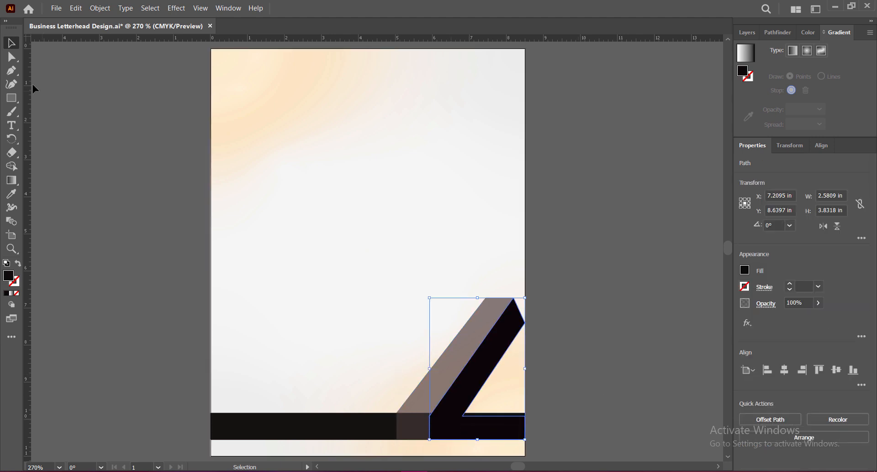
click(11, 56)
click(431, 419)
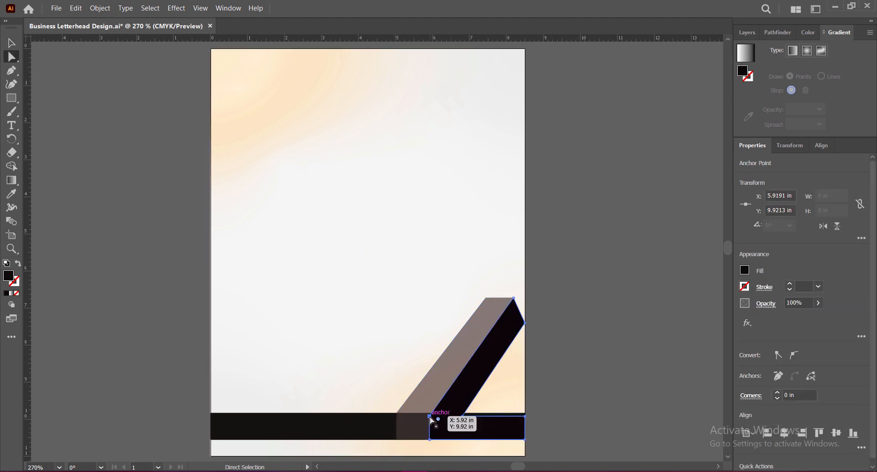
drag(431, 418, 464, 414)
click(593, 342)
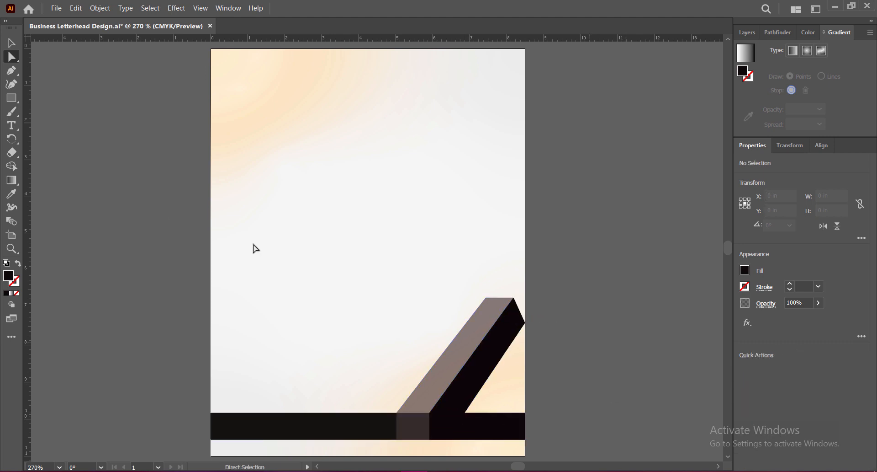
Draw a black slanted strip about 3.77 by 3.11 in with the Pen tool along the translucent shape's left edge, down to the bar.
click(12, 71)
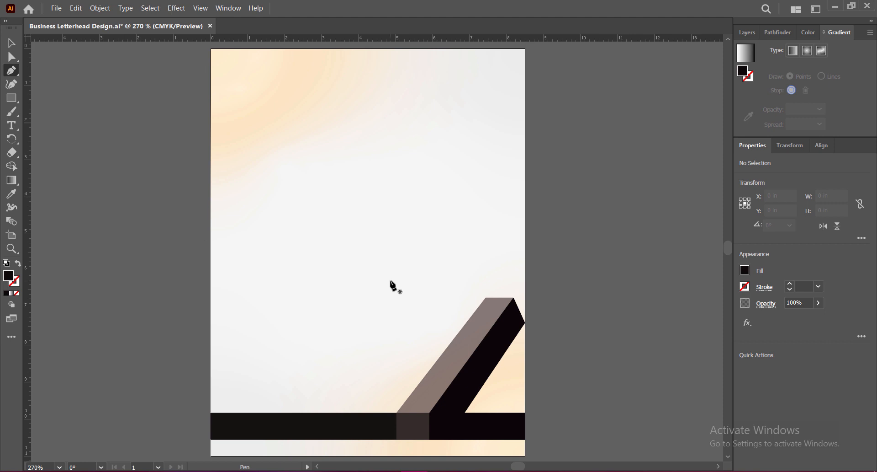
click(486, 298)
click(445, 298)
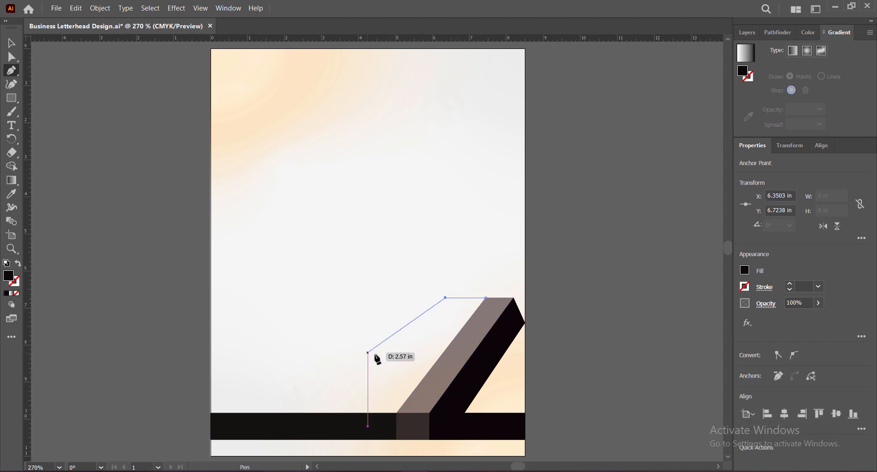
click(346, 413)
click(397, 413)
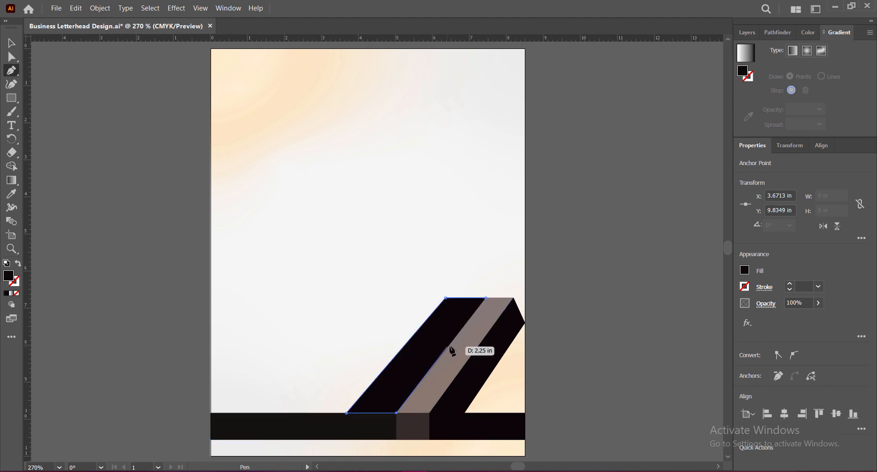
click(486, 298)
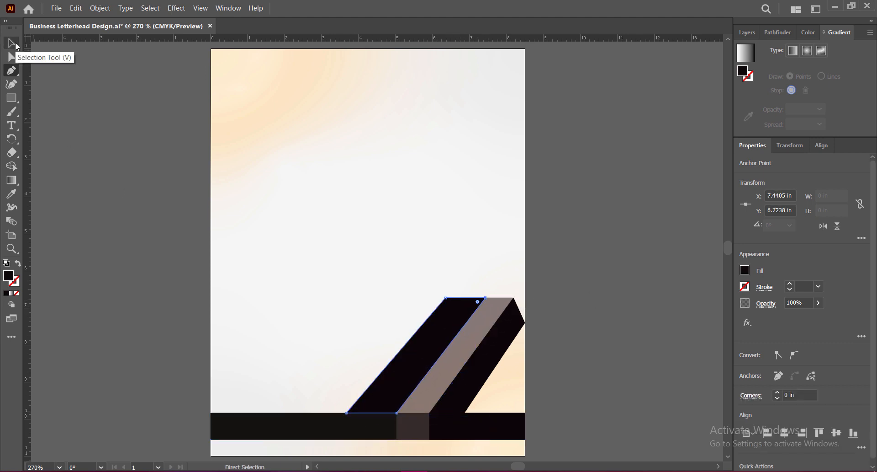
Reduce the new slanted strip's opacity to 69%.
click(12, 43)
click(818, 303)
mouse_move(819, 317)
mouse_down()
mouse_move(786, 323)
mouse_move(805, 319)
mouse_up()
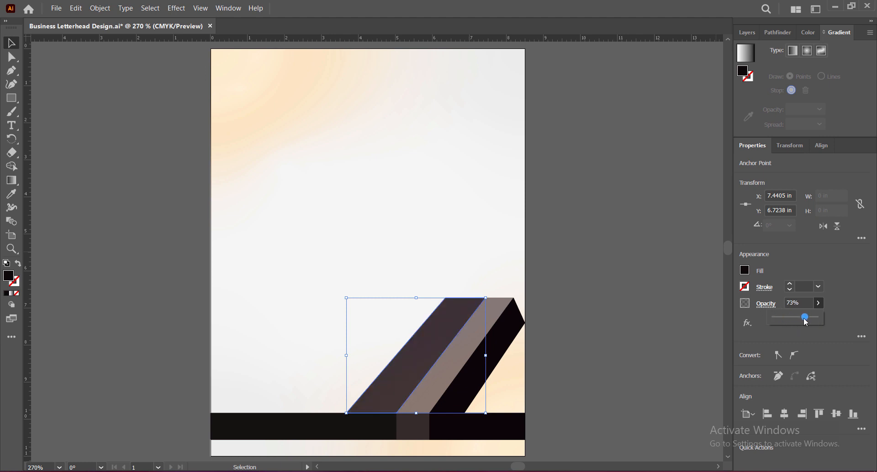
click(802, 303)
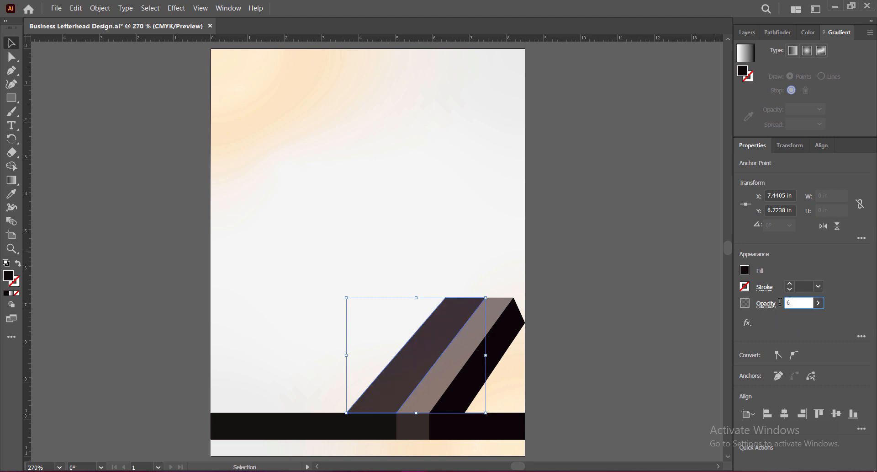
click(603, 352)
Narrow the strip to about 3.34 in from its left side and move its lower-right anchor back to about X 5.03 in.
click(417, 349)
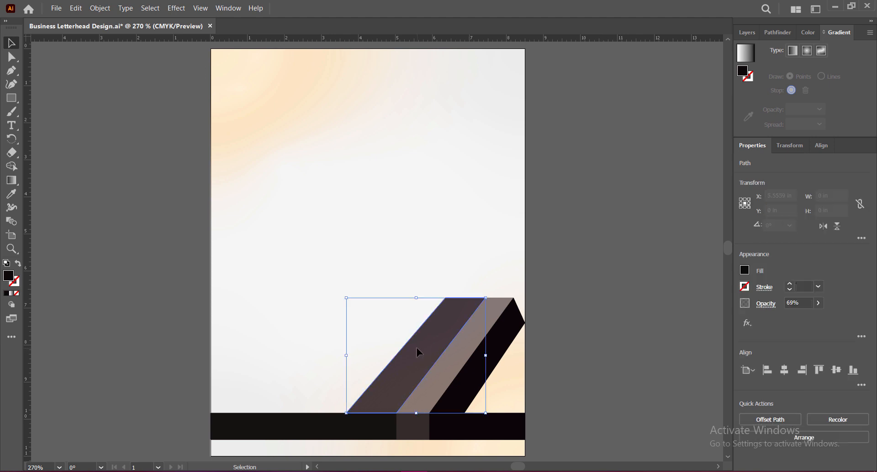
drag(345, 359, 363, 356)
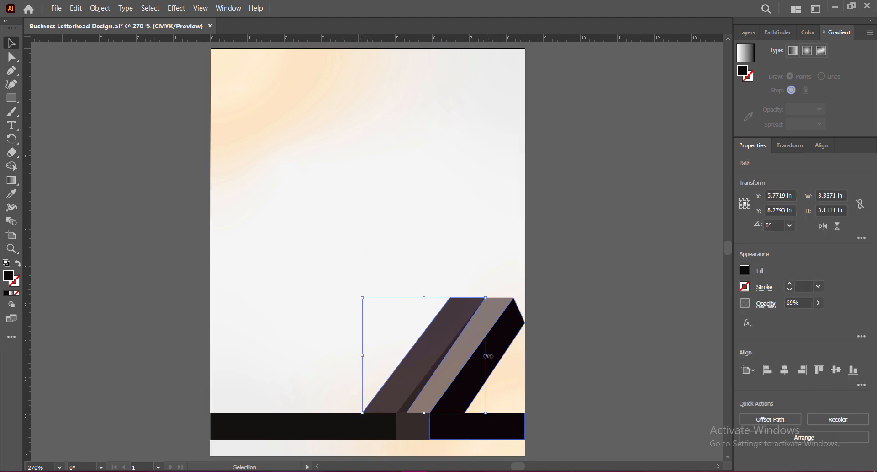
drag(487, 356, 479, 356)
key(ctrl+z)
key(a)
click(407, 413)
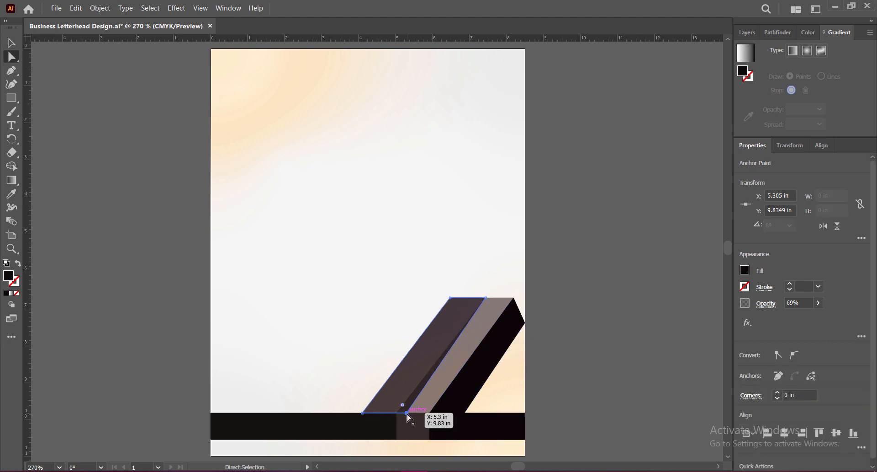
drag(407, 414, 396, 413)
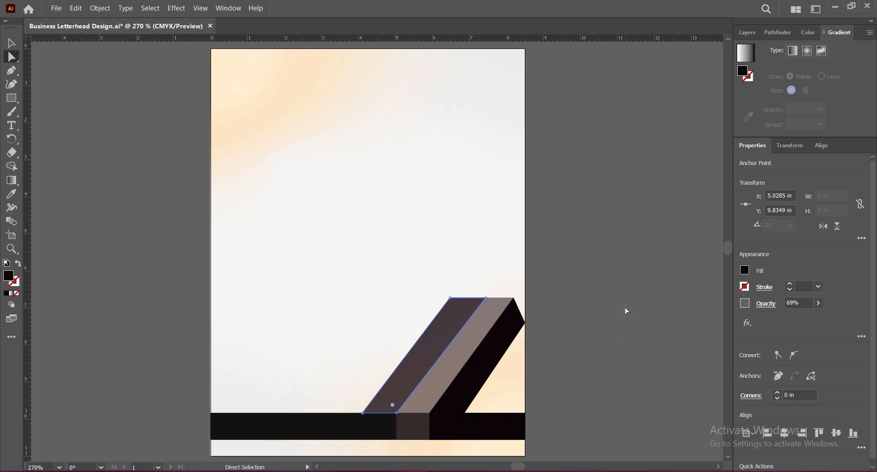
Shift the strip's upper-left anchor about 0.07 in to the right and save the document.
click(451, 298)
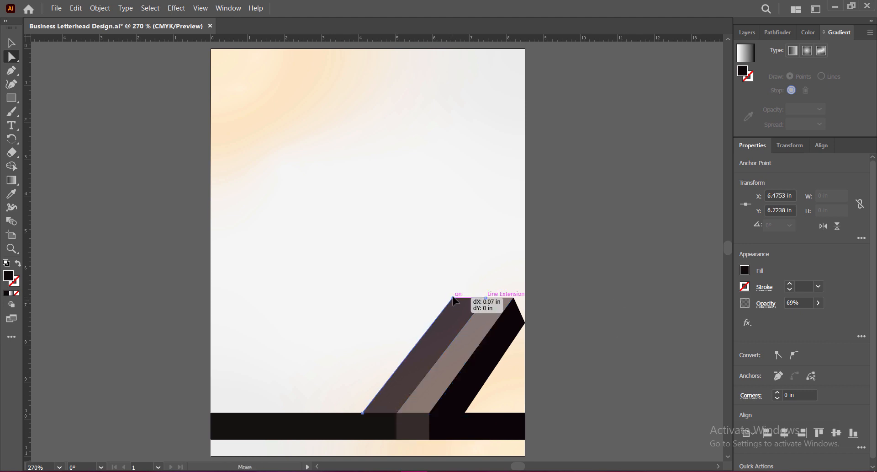
click(589, 321)
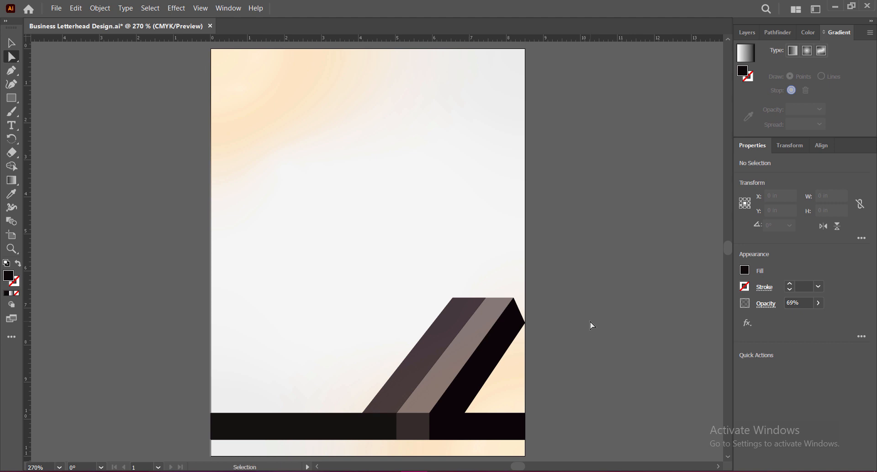
key(ctrl+s)
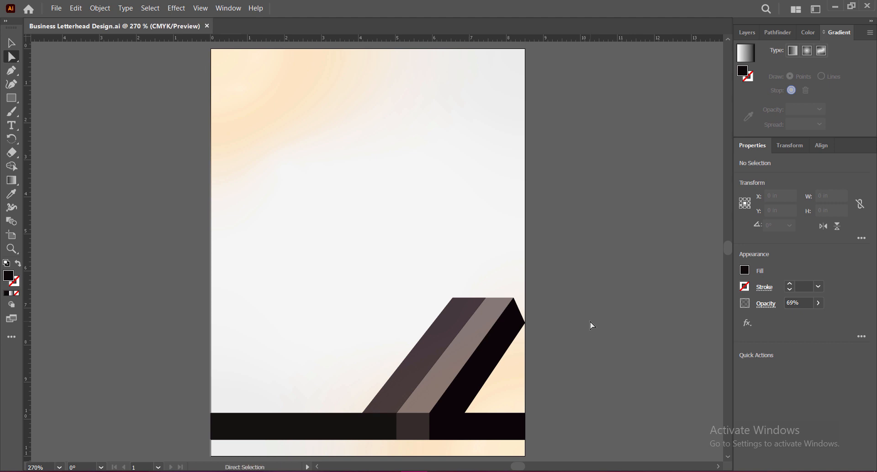
Start a Drop Shadow effect on the black angled shape with the Soft Light blending mode.
click(475, 387)
click(176, 8)
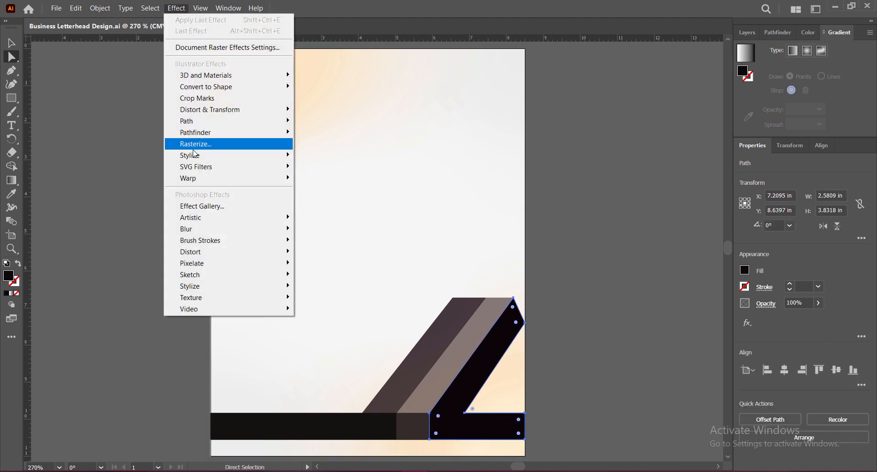
mouse_move(195, 154)
click(311, 156)
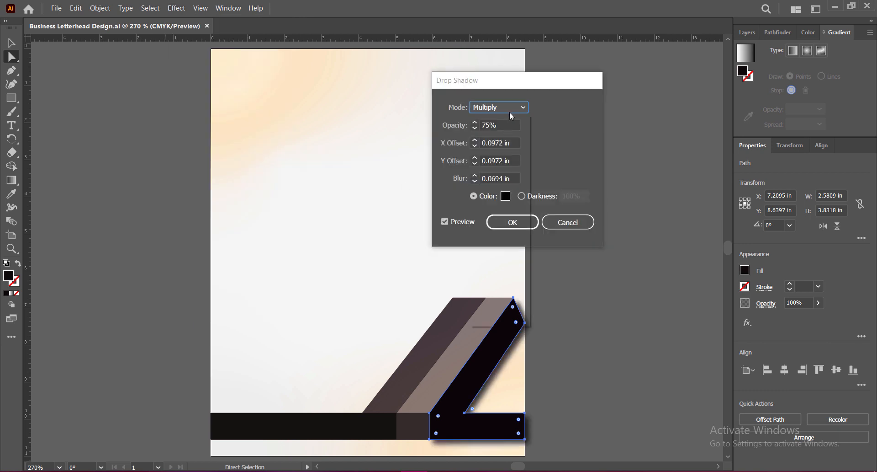
click(509, 111)
click(500, 173)
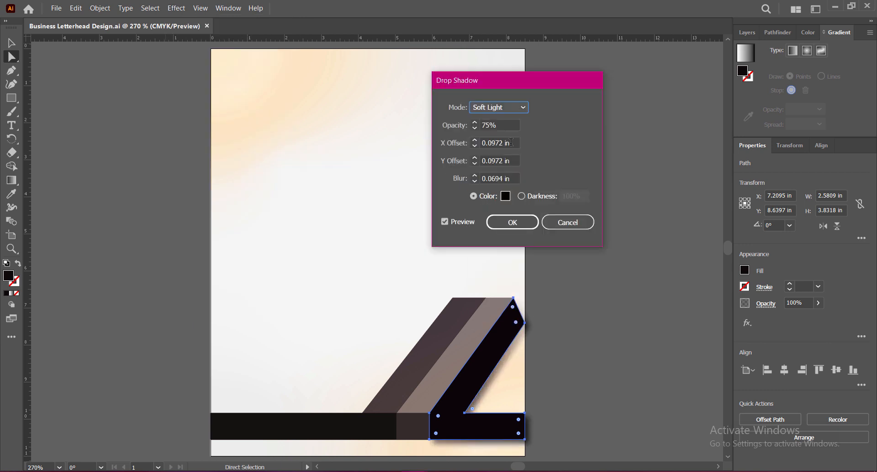
Set the drop shadow's X and Y offsets to 0 in, apply it, and save the document.
click(475, 158)
click(476, 164)
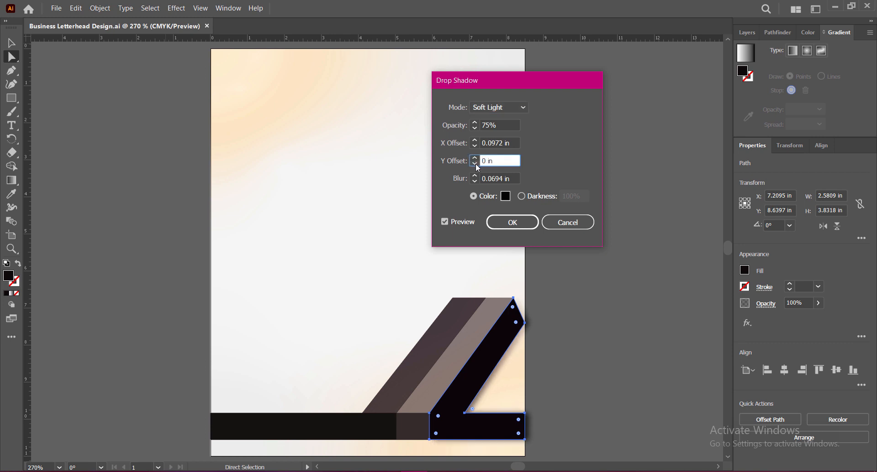
double_click(503, 142)
text(0)
key(Return)
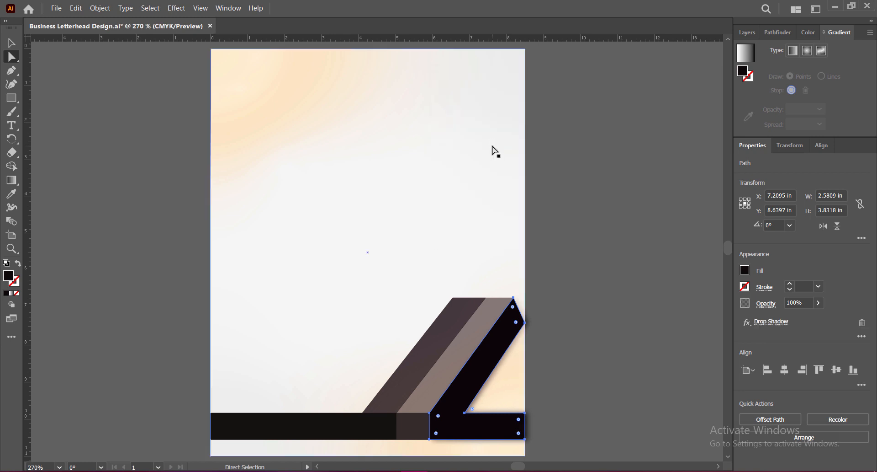
click(572, 255)
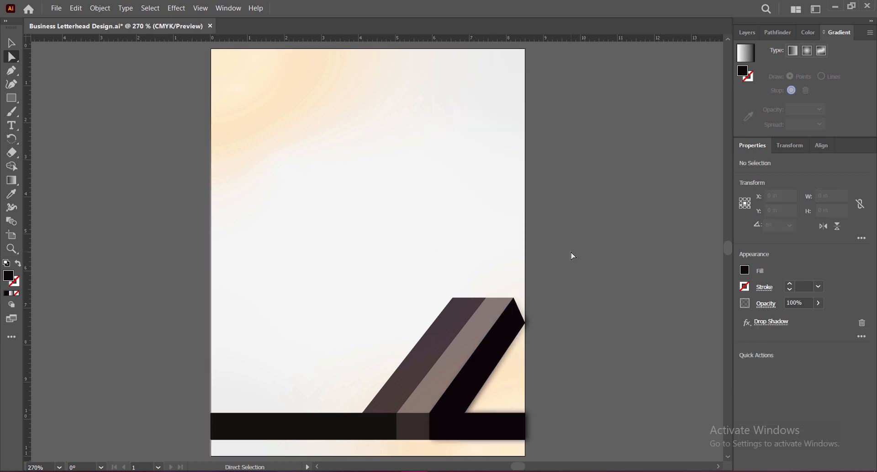
key(ctrl+s)
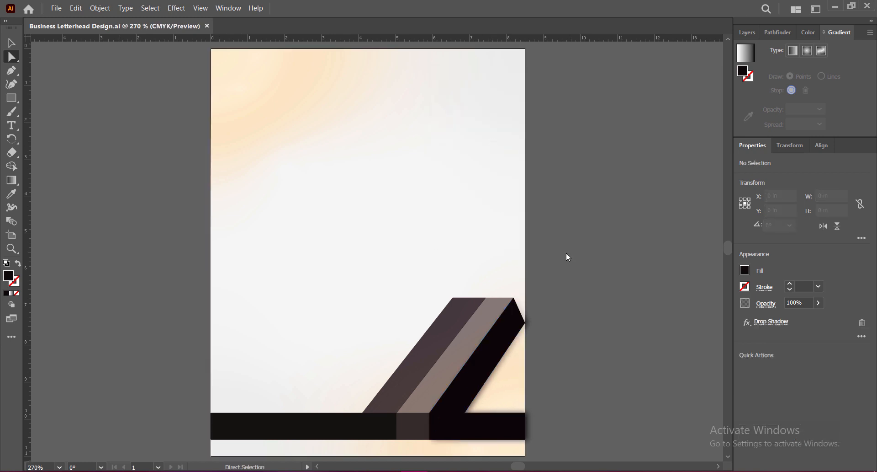
Raise the black angled shape's right anchor level with its top edge and move its inner corner anchor left to X 6.3256 in.
click(498, 356)
click(525, 322)
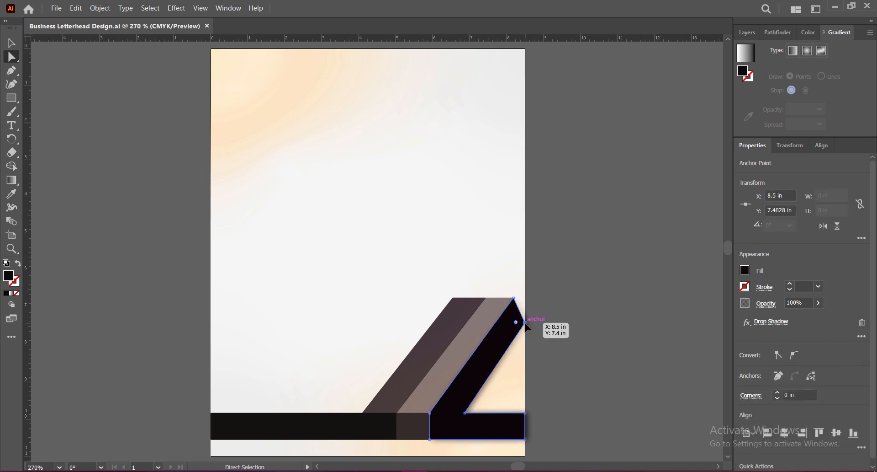
drag(525, 323, 525, 298)
click(465, 413)
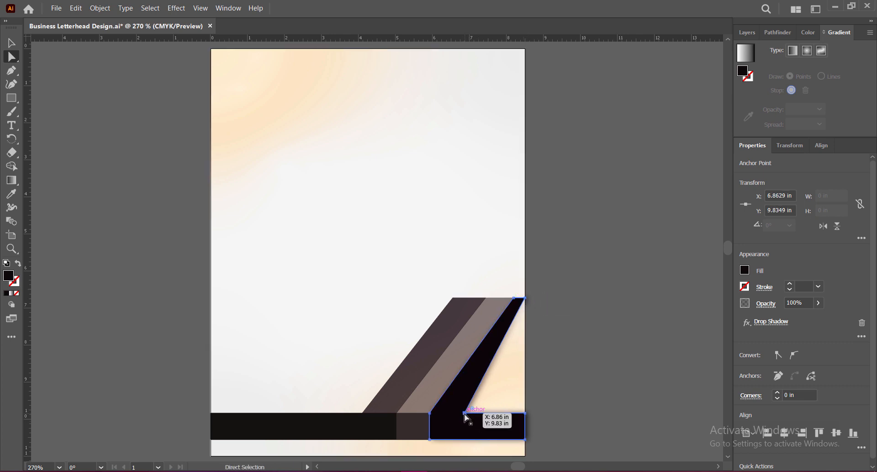
drag(465, 413, 445, 413)
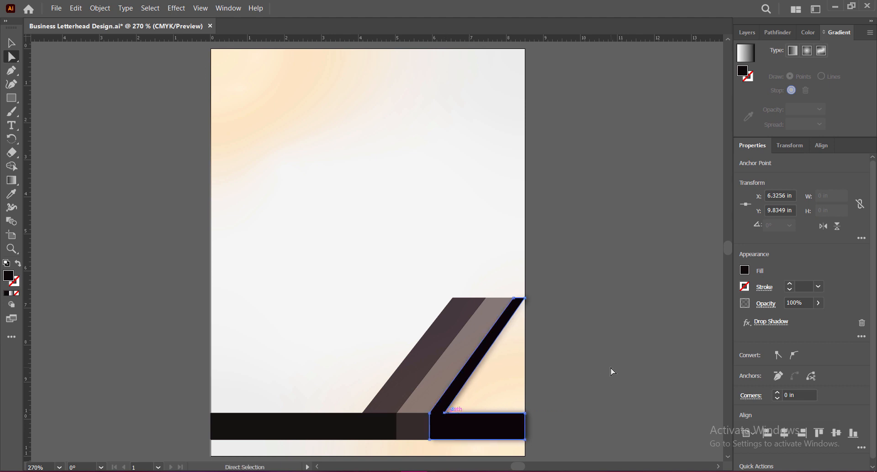
click(574, 352)
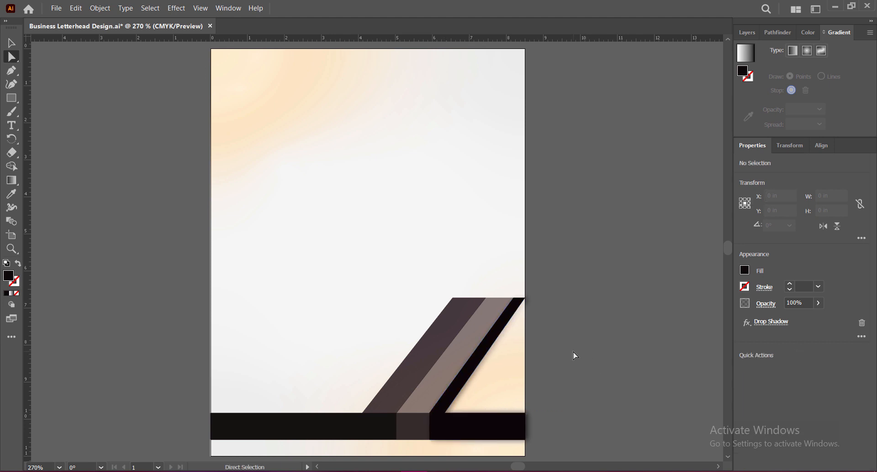
Set the black angled shape's drop shadow to an X offset of 0.07 in and a blur of 0.07 in.
click(480, 356)
click(772, 321)
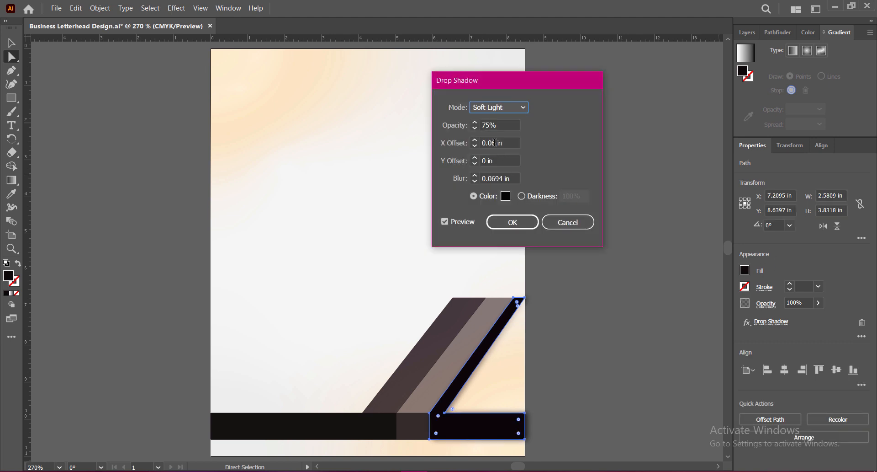
click(497, 144)
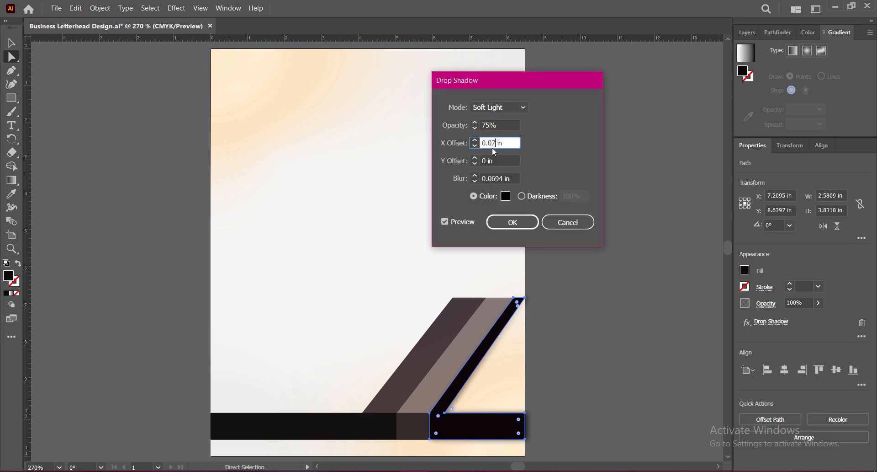
click(507, 178)
double_click(507, 178)
text(0.07)
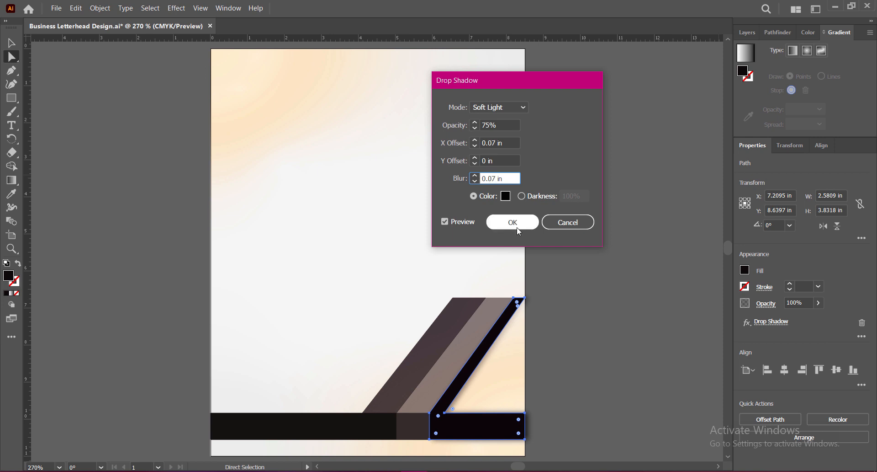
click(513, 222)
click(640, 324)
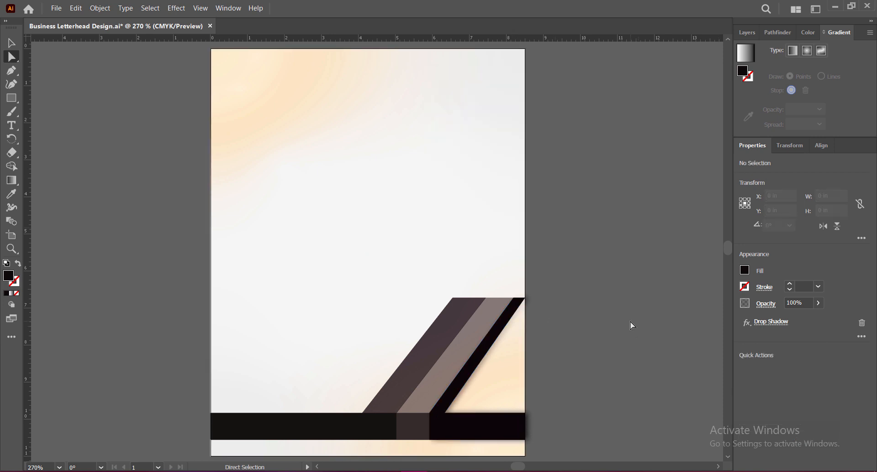
Try to shift the black shape's inner corner anchor slightly to the left, and save the document.
drag(445, 413, 439, 414)
click(592, 383)
key(ctrl+s)
key(v)
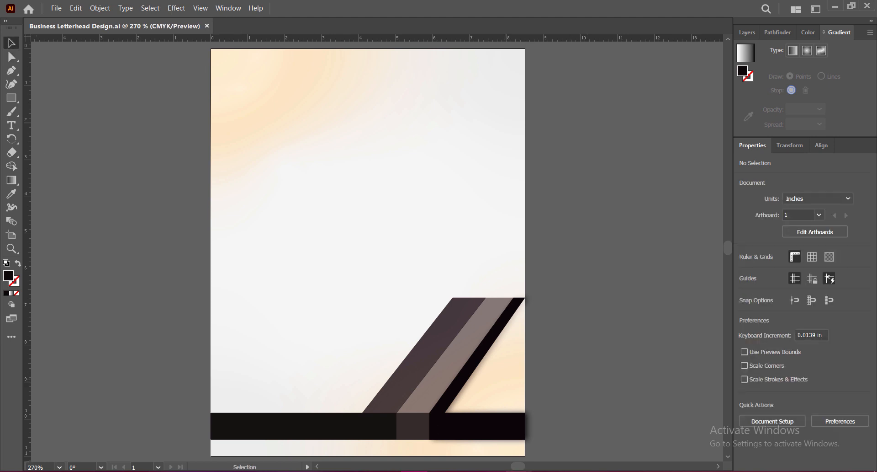
Duplicate the horizontal black bar straight above the original, centred at about Y 9.12 in.
drag(11, 98, 55, 93)
key(v)
click(288, 427)
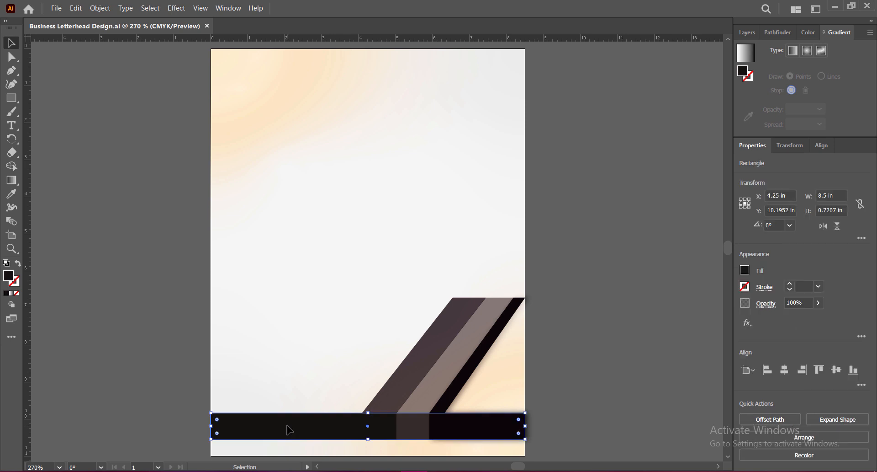
drag(288, 427, 293, 389)
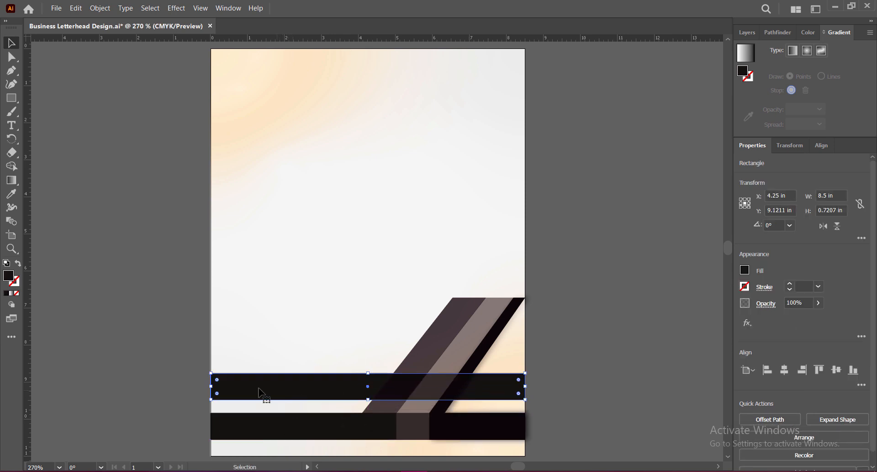
Fill the bar copy with the page background's gradient and move it down against the black bar, to Y 9.4815 in.
key(i)
click(271, 109)
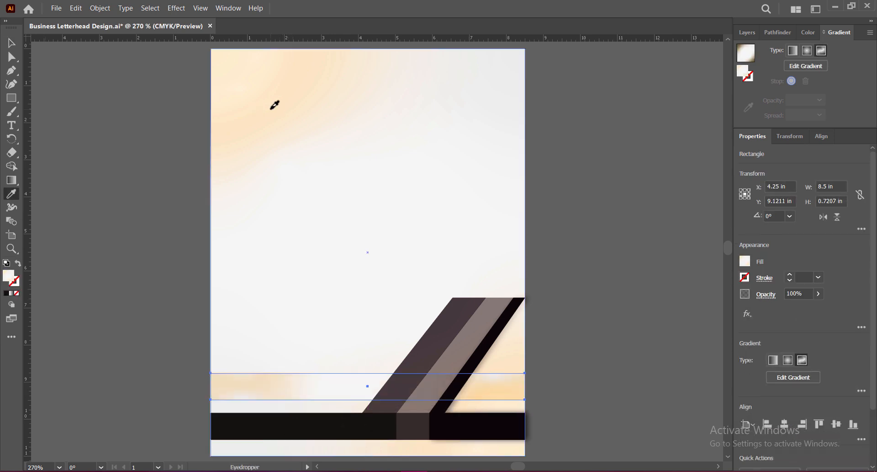
key(v)
click(392, 366)
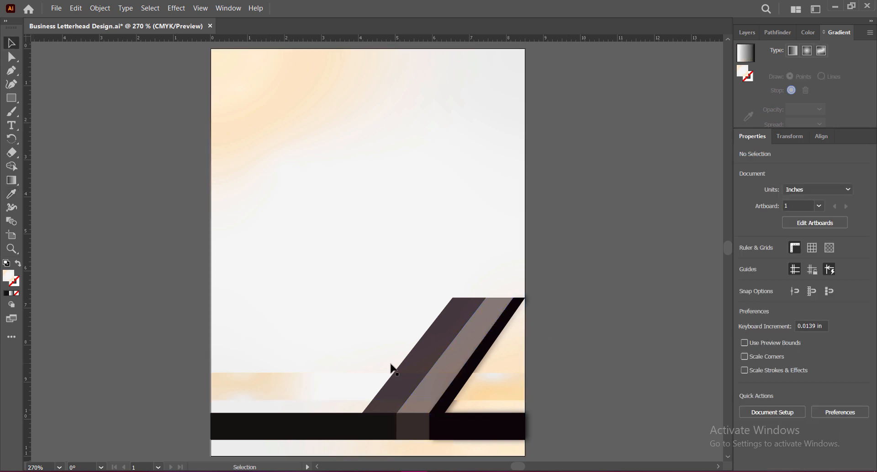
drag(327, 383, 327, 398)
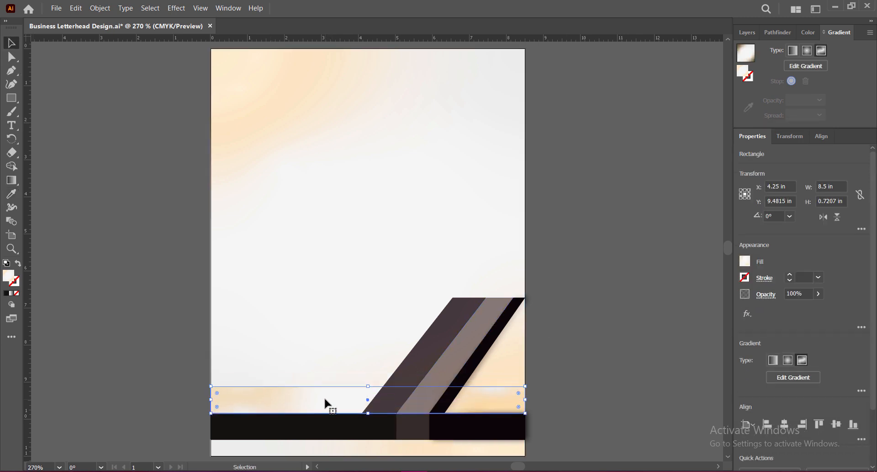
Bring the gradient strip to the front of the stacking order.
right_click(325, 401)
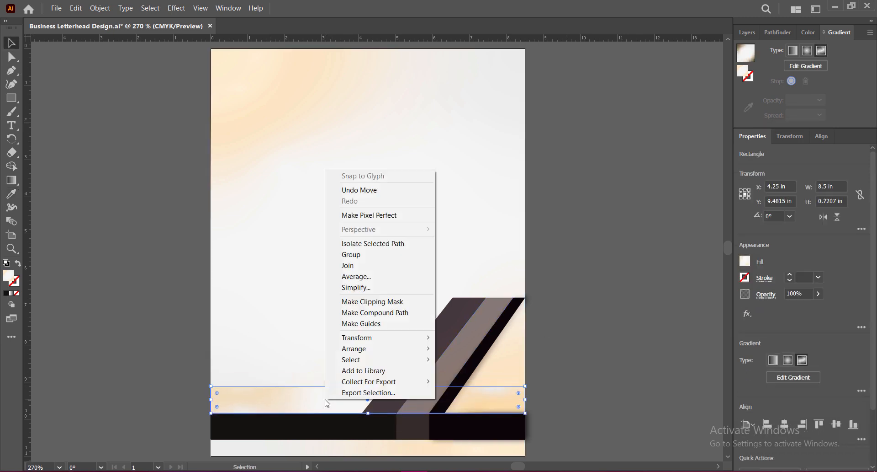
mouse_move(389, 348)
click(535, 345)
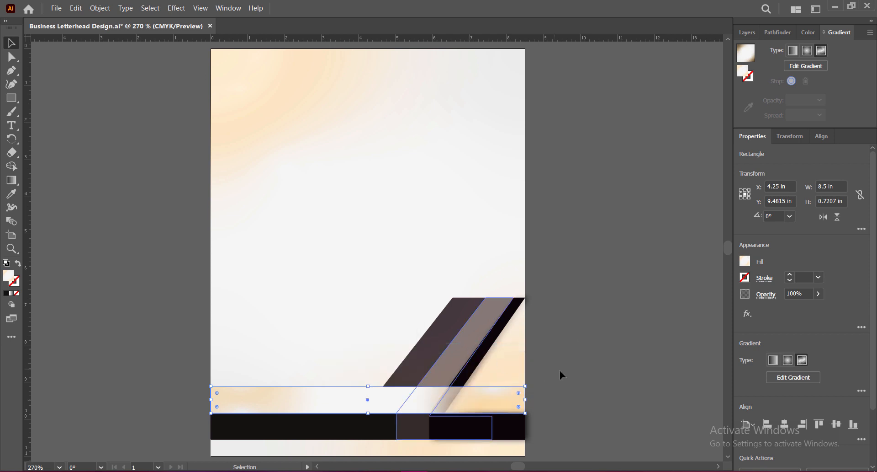
click(563, 369)
Try to send the gradient strip to the back of the stacking order, and undo that change.
click(383, 403)
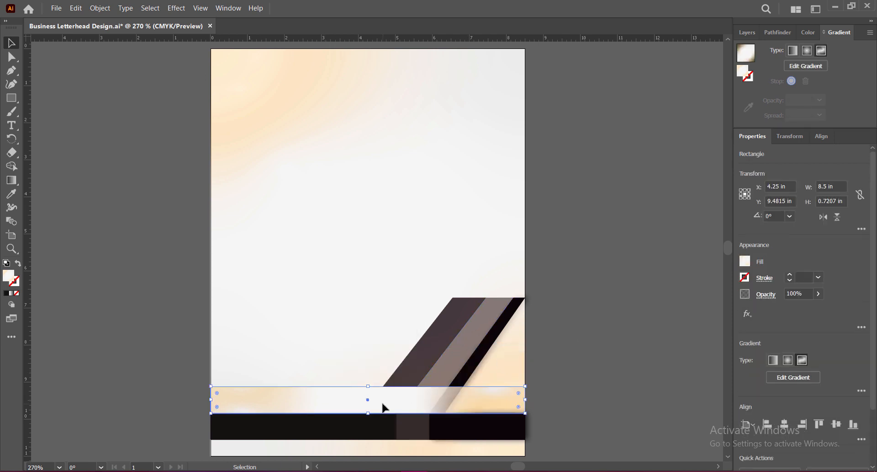
right_click(383, 406)
mouse_move(422, 352)
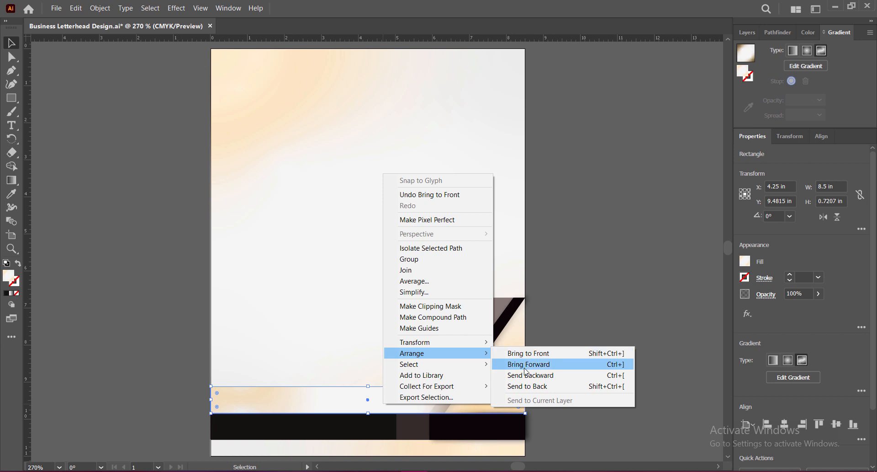
click(529, 389)
click(322, 396)
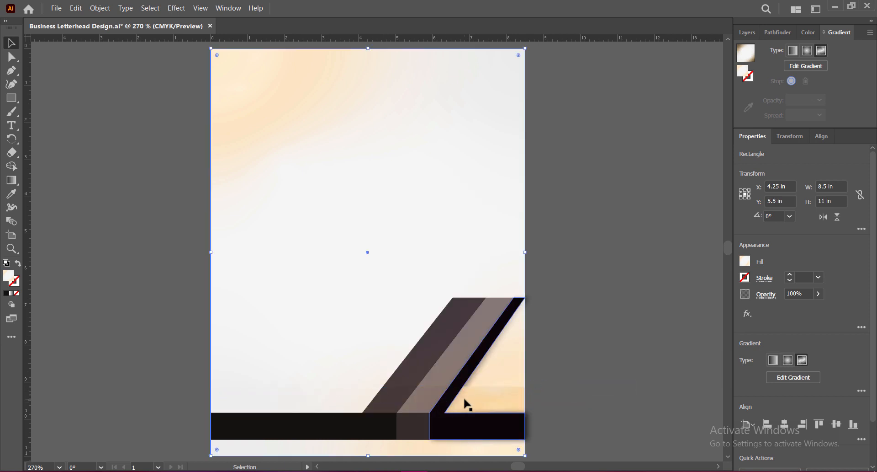
click(466, 402)
click(337, 406)
key(ctrl+z)
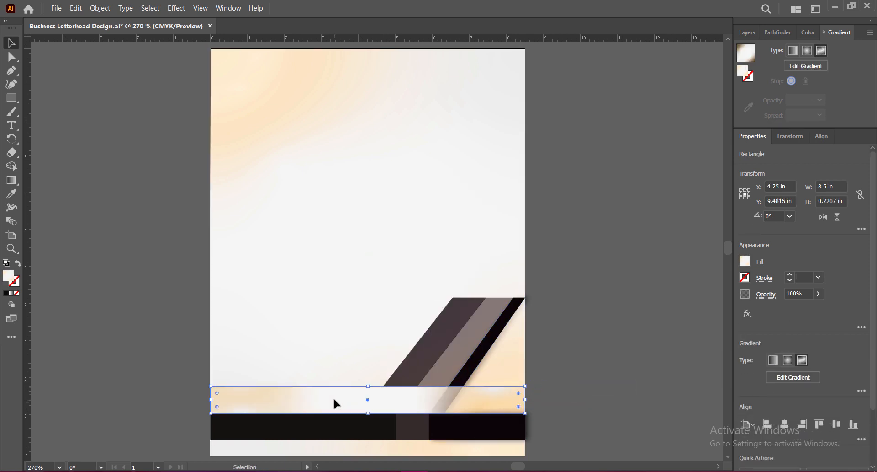
Send the gradient strip backward two levels, behind the dark strip and the black angled shape.
right_click(336, 403)
mouse_move(389, 348)
click(478, 383)
click(546, 369)
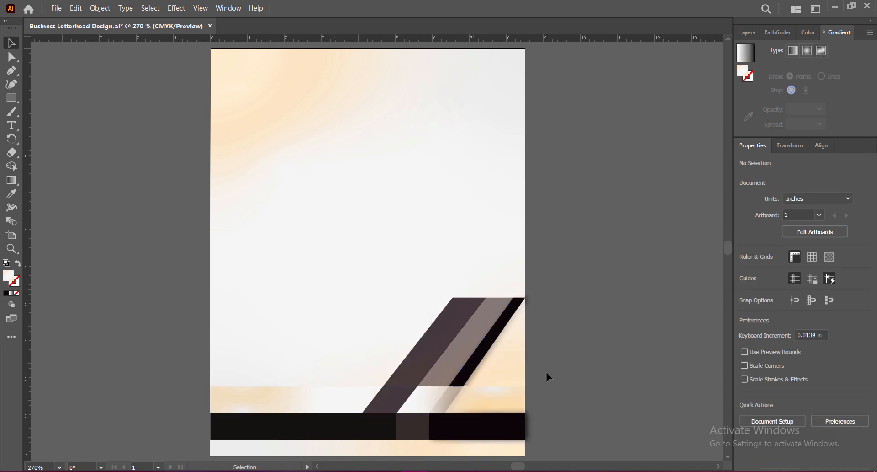
click(339, 399)
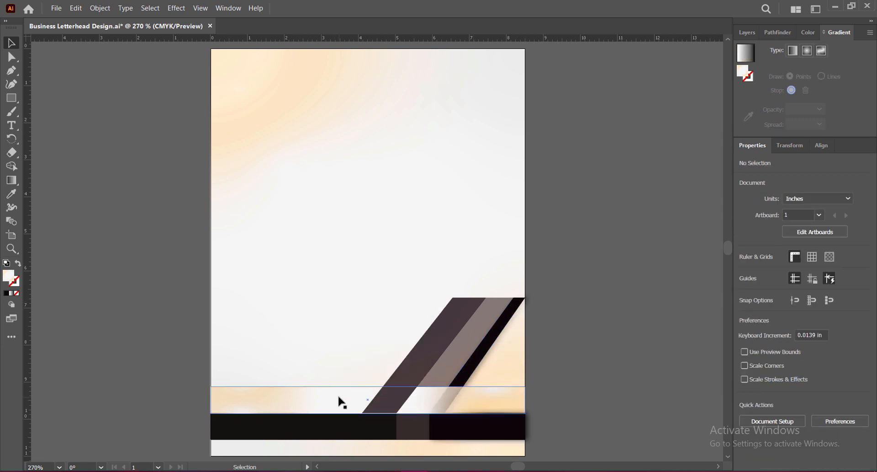
right_click(339, 400)
click(315, 402)
right_click(313, 396)
mouse_move(412, 347)
click(446, 373)
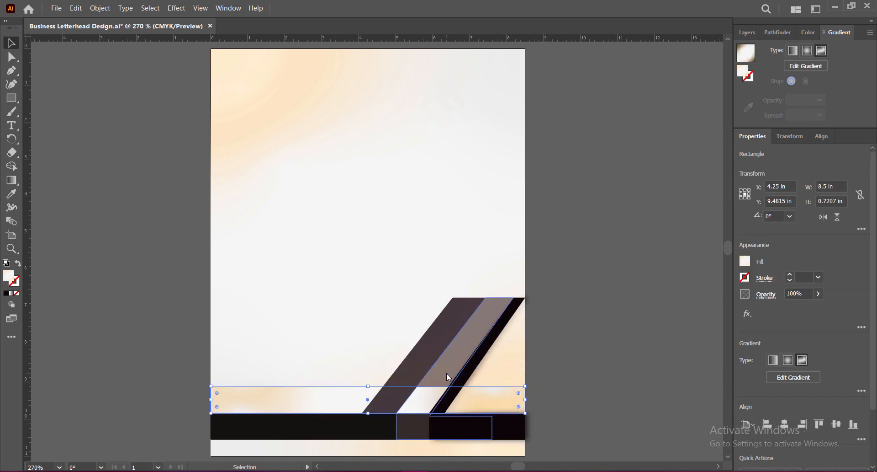
click(542, 393)
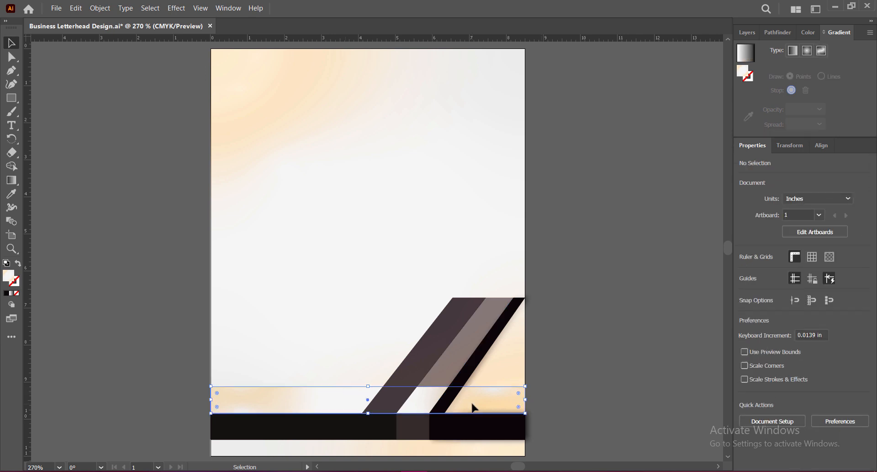
Narrow the gradient strip from its right end so that it stops at the black diagonal.
click(475, 406)
drag(525, 400, 463, 389)
click(553, 381)
Nudge the dark translucent angled strip down slightly to Y 8.2932 in.
click(11, 58)
click(575, 330)
click(422, 373)
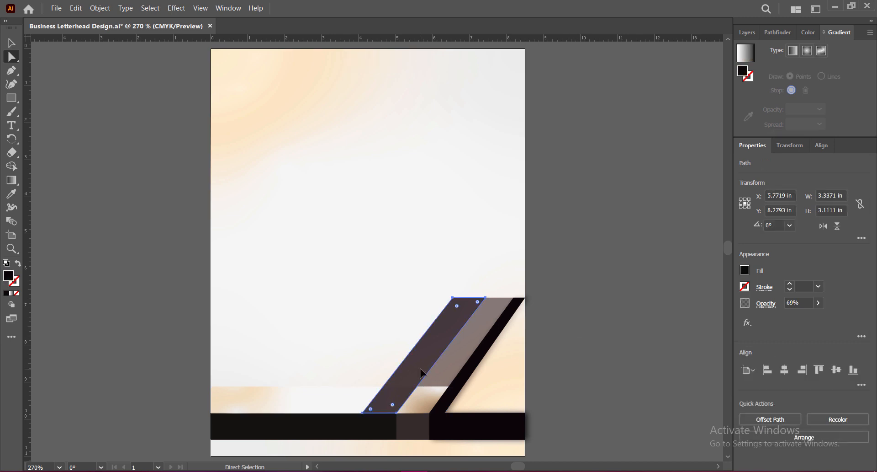
click(612, 335)
click(432, 362)
click(575, 352)
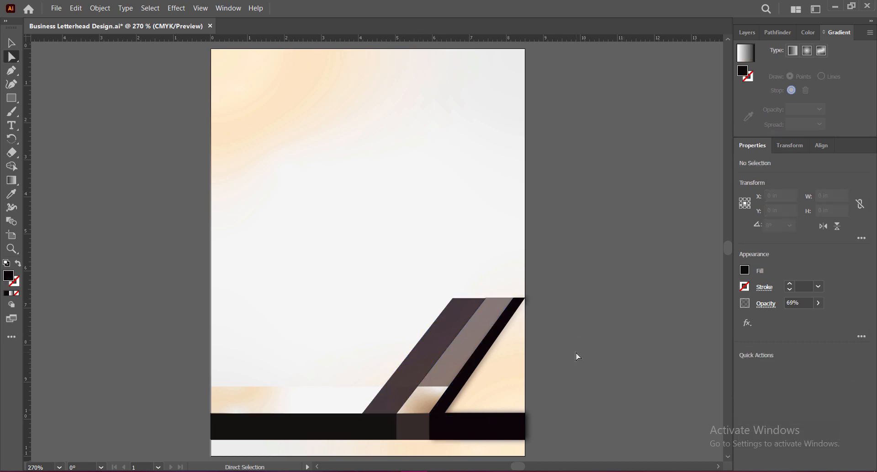
Try to move the dark strip's upper-left anchor about 0.06 in right and 0.08 in up.
click(475, 307)
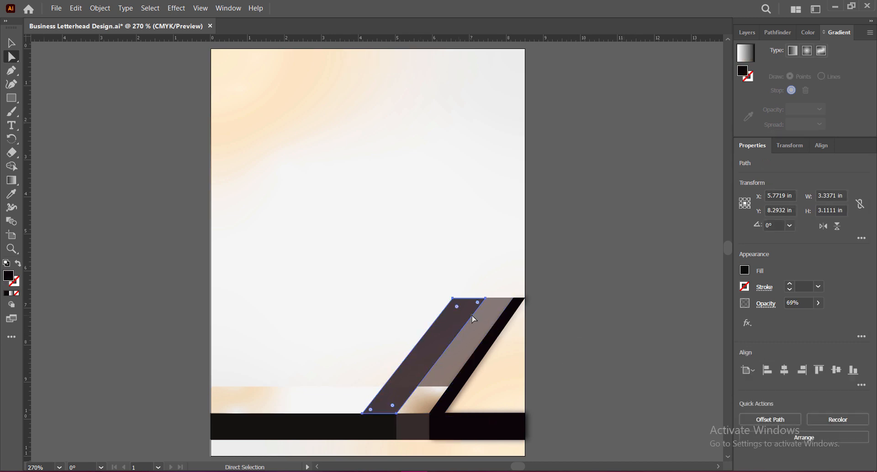
drag(485, 297, 454, 299)
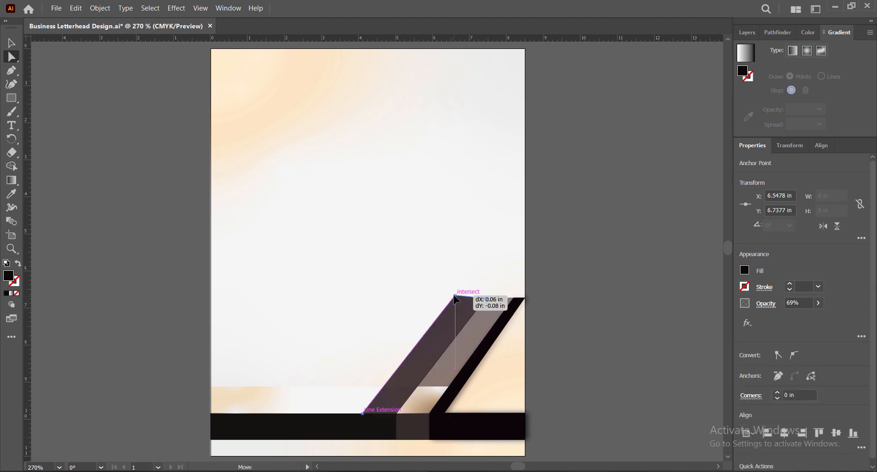
click(548, 311)
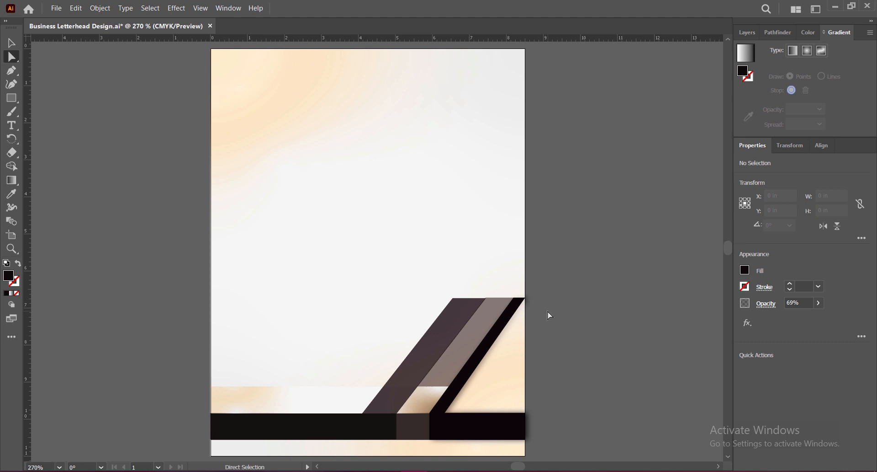
click(12, 43)
click(439, 360)
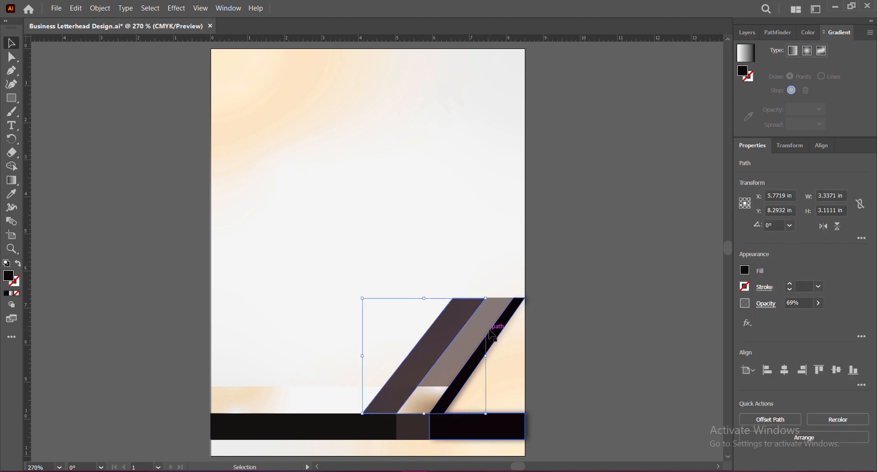
click(559, 344)
click(429, 359)
click(576, 361)
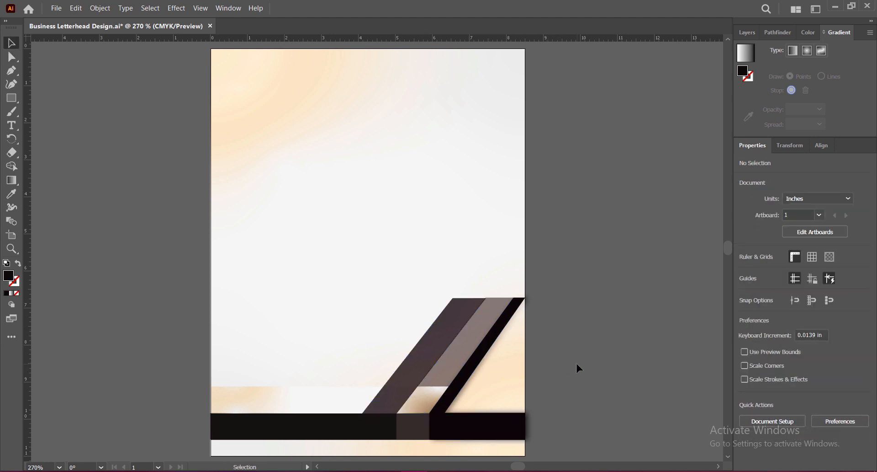
Align the top edges of the lighter strip and black angled shape with the dark strip, and save the document.
click(463, 351)
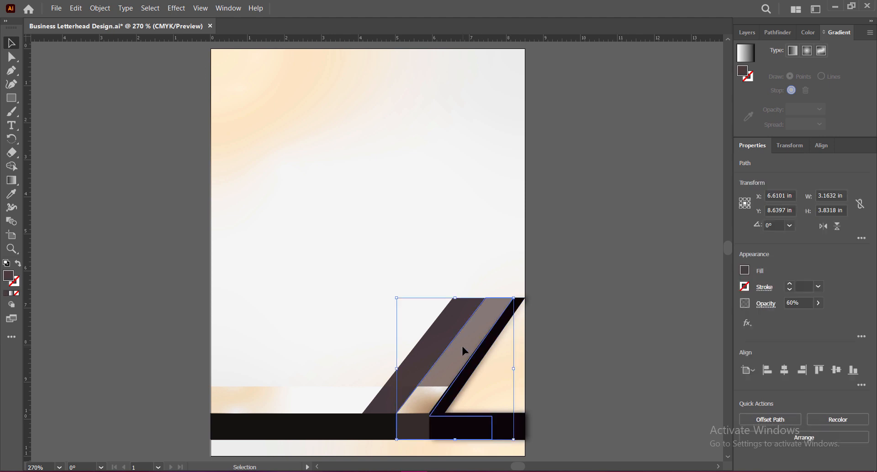
drag(455, 438, 456, 441)
click(579, 410)
click(514, 308)
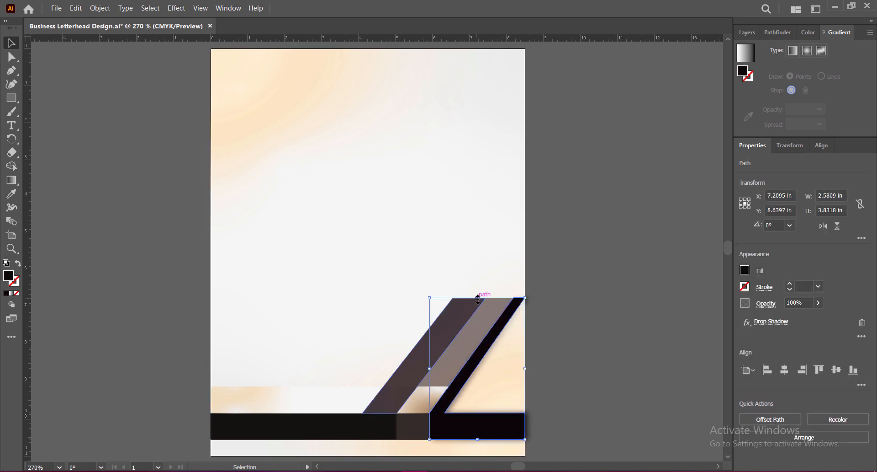
click(579, 325)
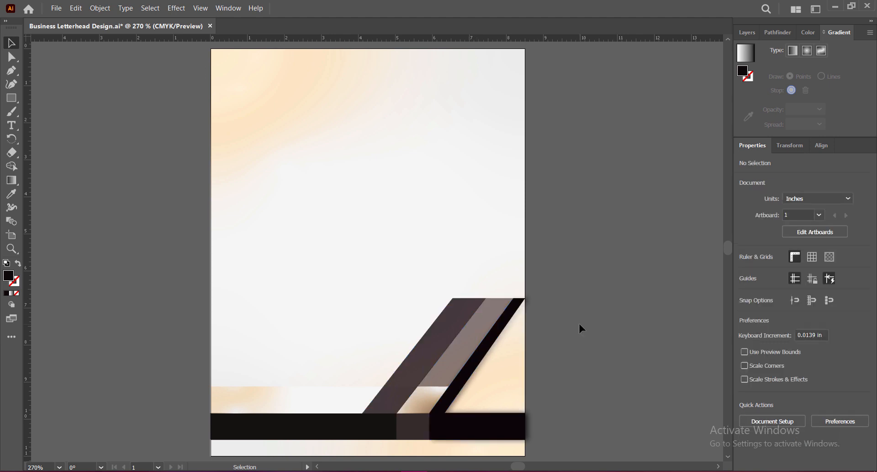
key(ctrl+s)
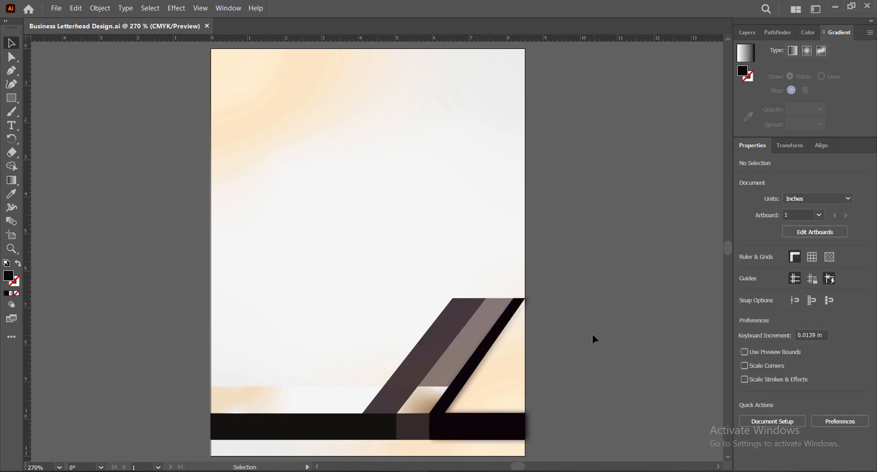
Give the gradient strip a drop shadow in Normal mode with X offset 0 in and Y offset -0.125 in.
click(289, 407)
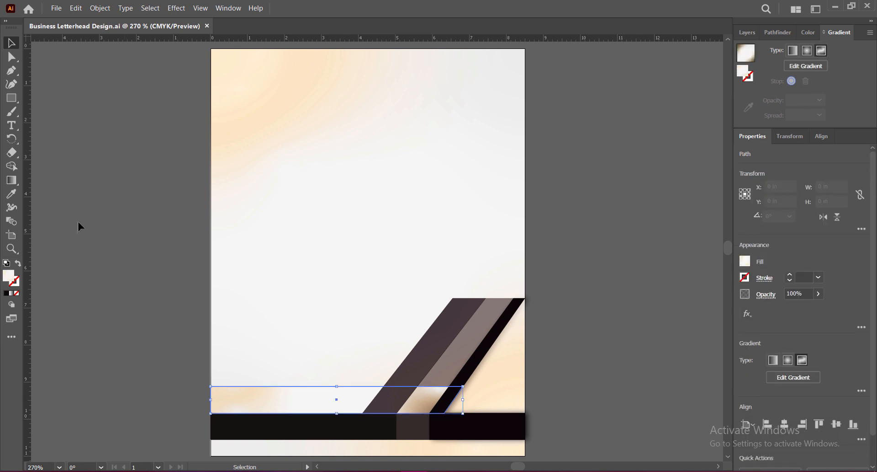
click(176, 9)
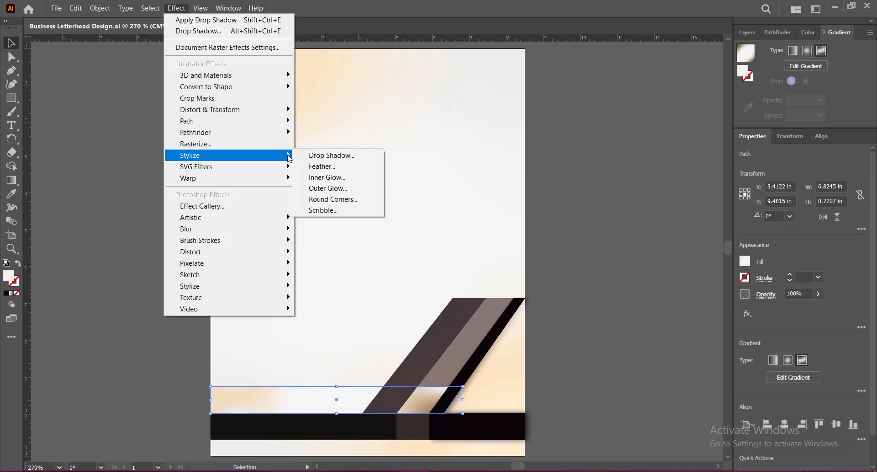
click(321, 156)
click(499, 107)
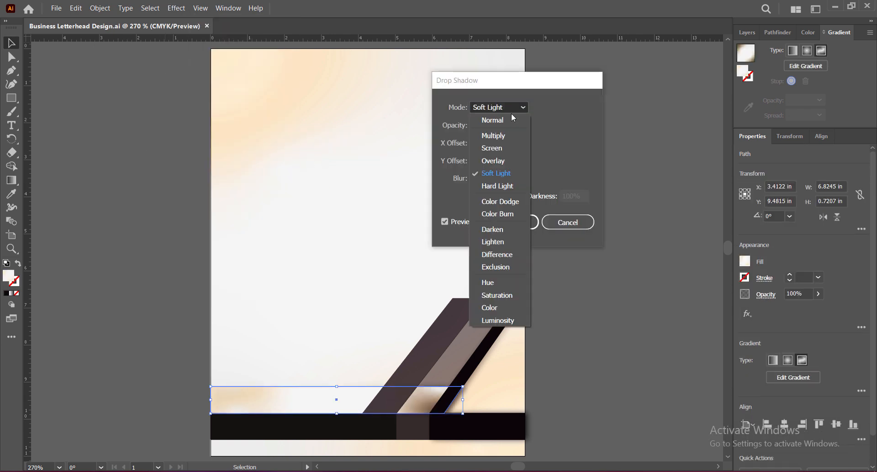
click(509, 121)
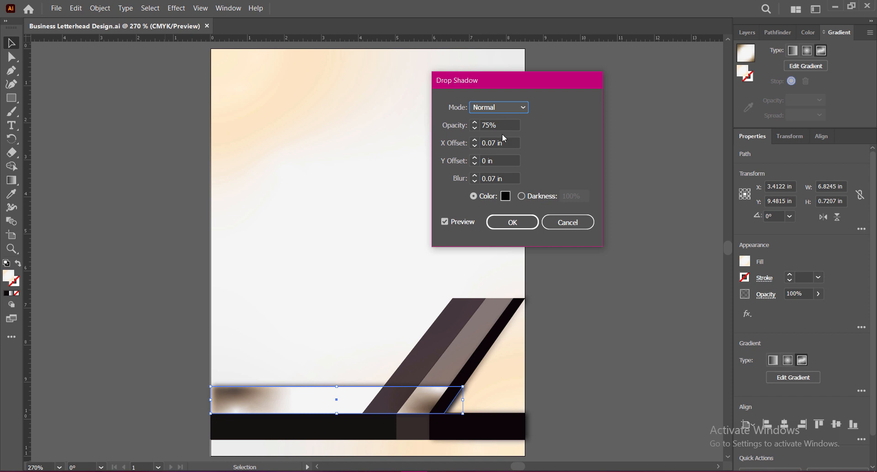
click(475, 146)
click(474, 158)
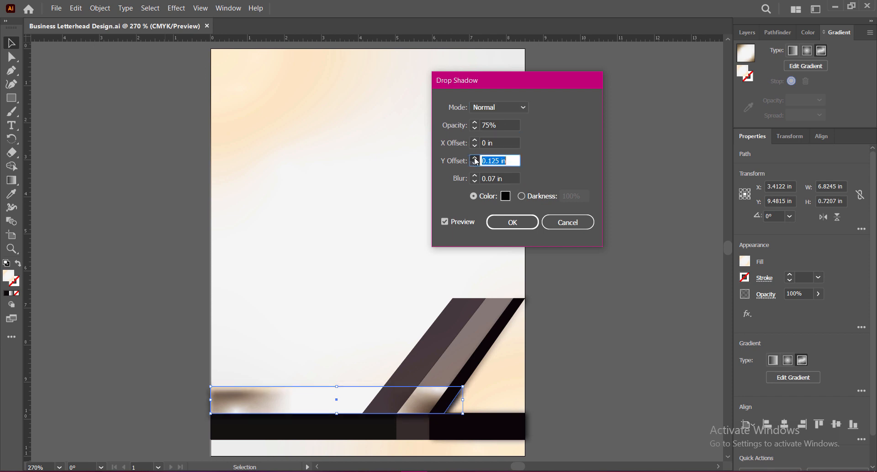
click(474, 158)
click(474, 164)
click(474, 164)
click(475, 163)
click(474, 165)
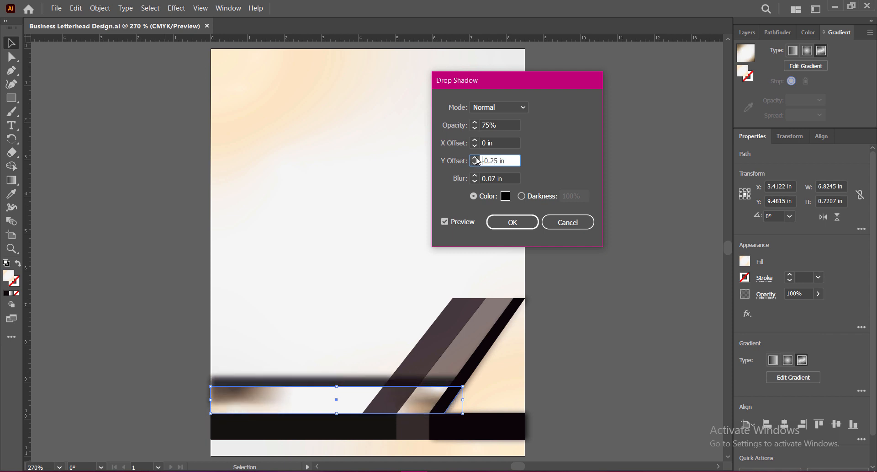
click(475, 164)
click(474, 158)
click(474, 158)
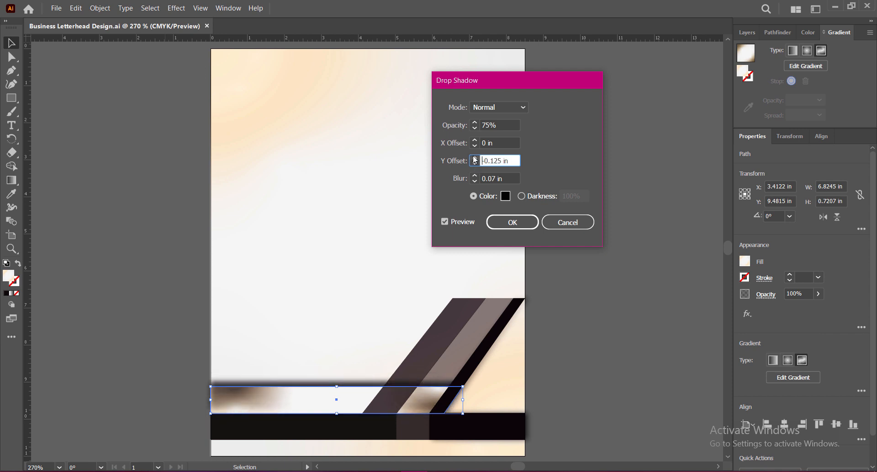
Set the strip's shadow color to a dark grayish brown, blur to 0.09 in and opacity to 60%, and apply it.
click(505, 196)
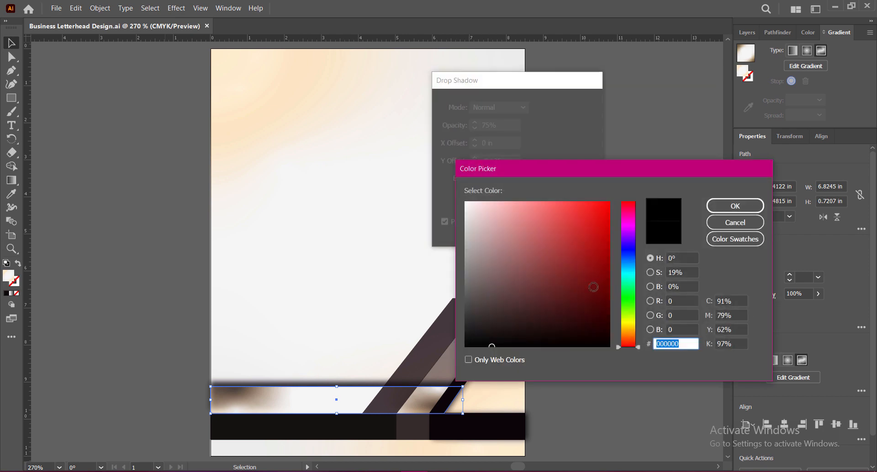
click(482, 313)
click(743, 208)
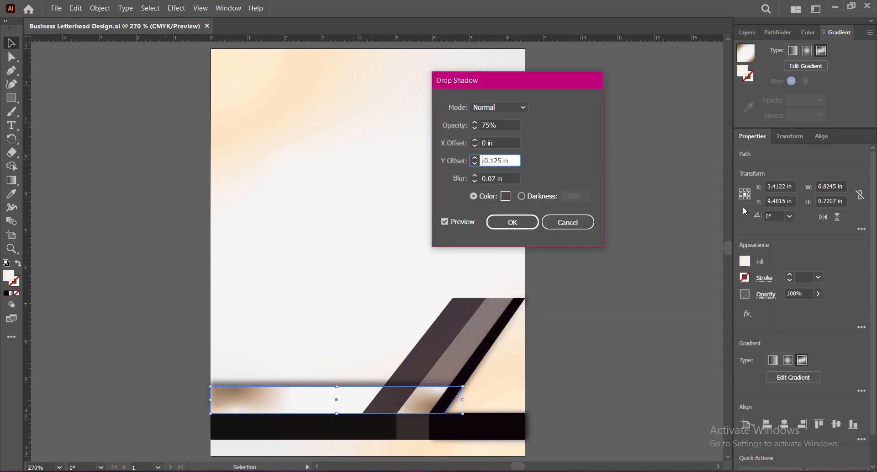
drag(497, 180, 492, 178)
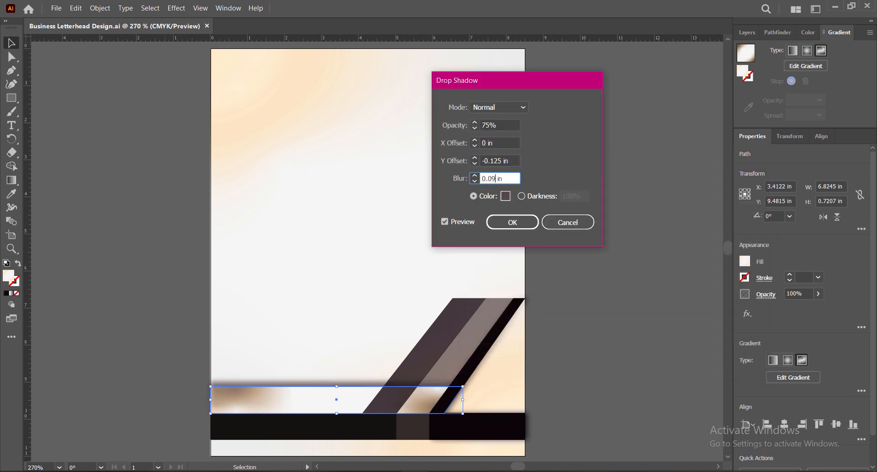
drag(499, 124, 463, 127)
text(60)
click(506, 226)
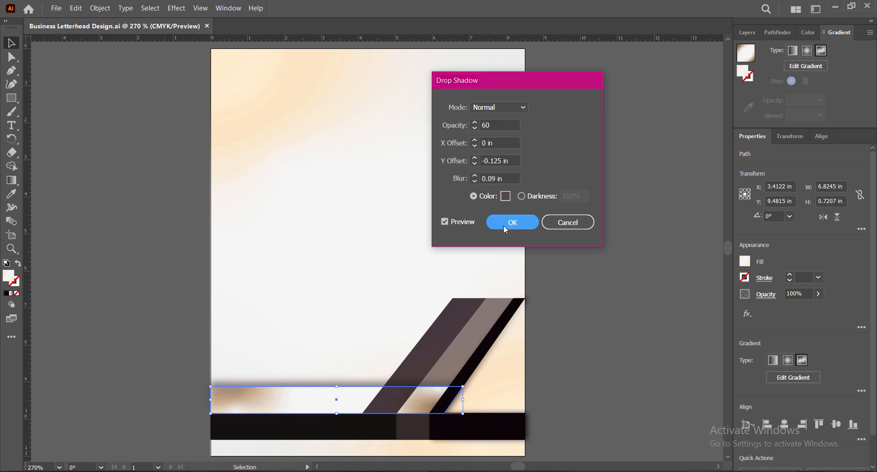
click(644, 322)
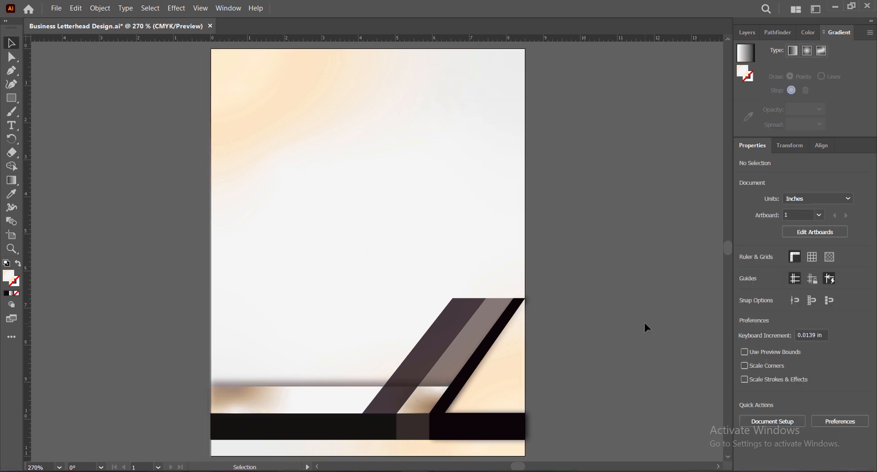
Check the gradient strip's shadow against the artwork and save the document.
click(324, 401)
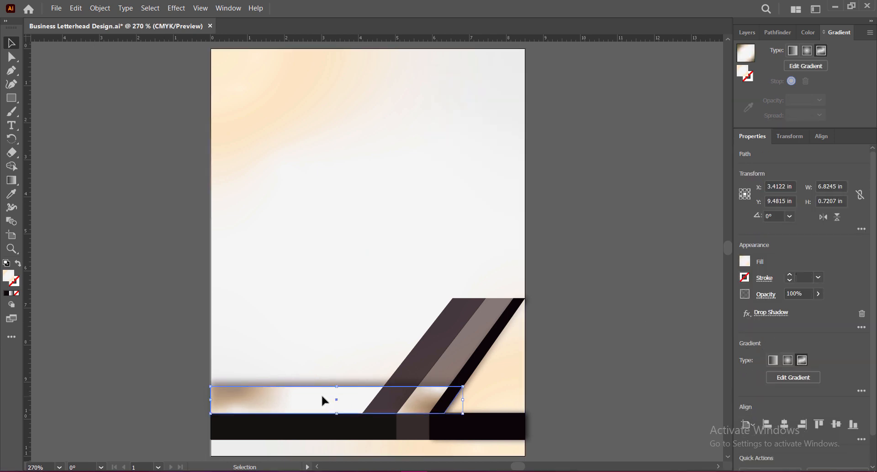
click(566, 385)
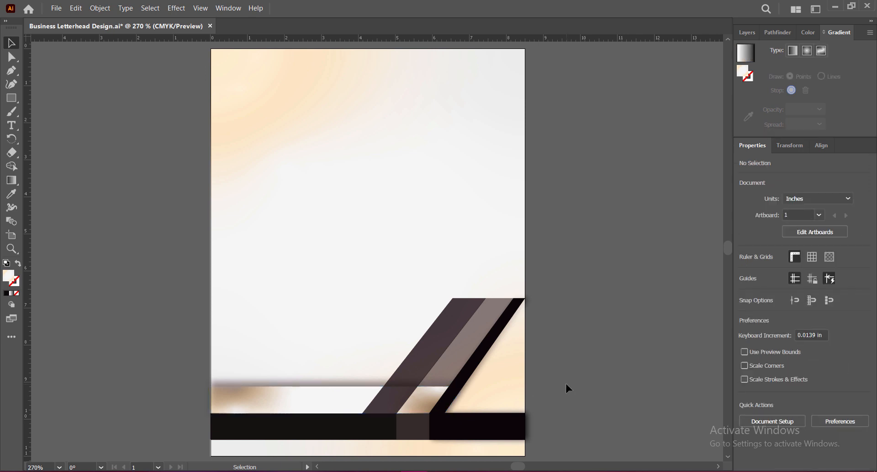
click(255, 403)
click(586, 390)
key(ctrl+s)
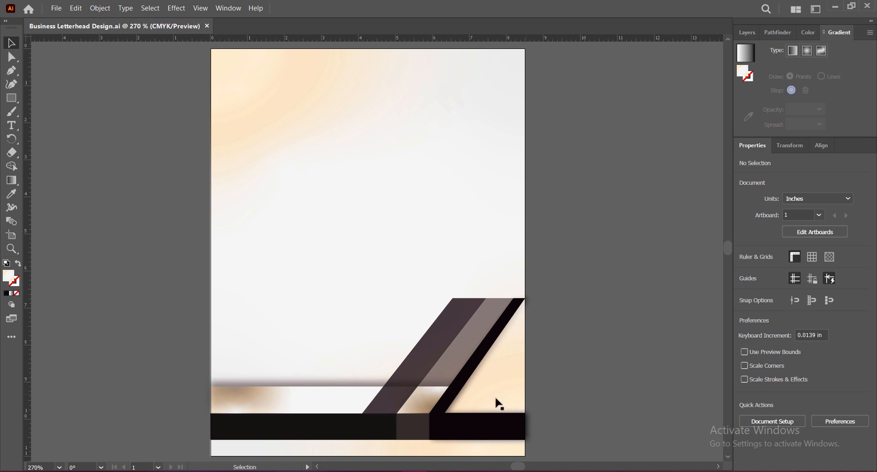
Place a smaller copy of the dark translucent strip, about 1.5 by 1.4 in, at the page's left edge on top of the gradient strip.
click(418, 370)
drag(420, 370, 286, 325)
drag(334, 271, 290, 361)
key(ctrl+z)
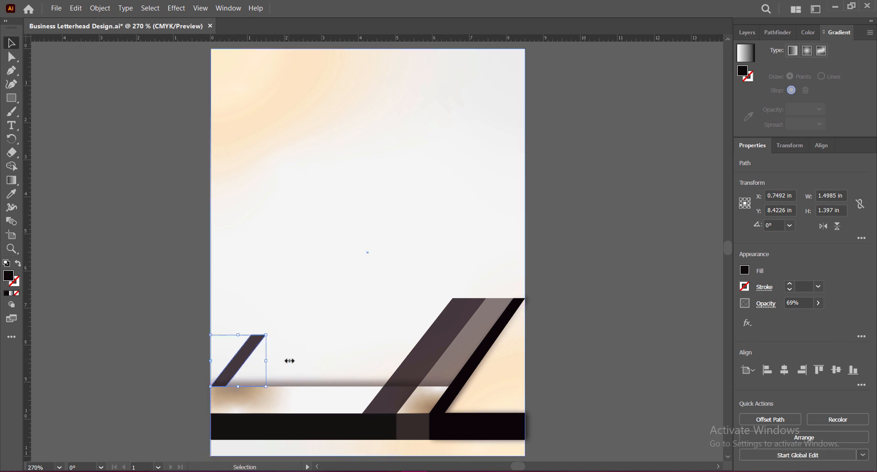
click(573, 359)
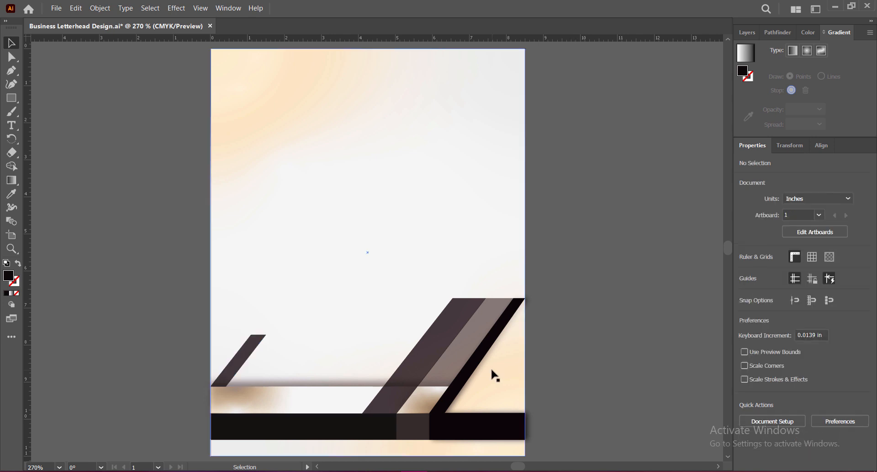
click(241, 365)
click(556, 330)
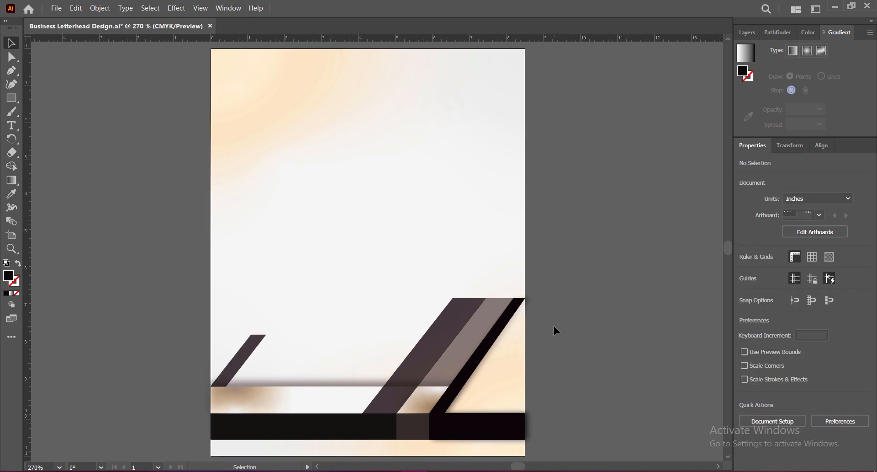
Draw a black triangle about 1.1 by 1.4 in with the Pen tool, filling the gap between the page's left edge and the small strip.
click(11, 71)
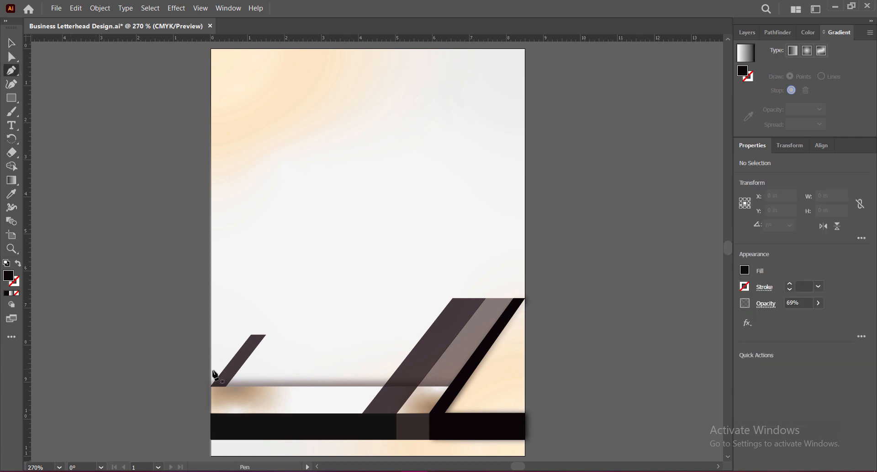
click(211, 386)
click(210, 335)
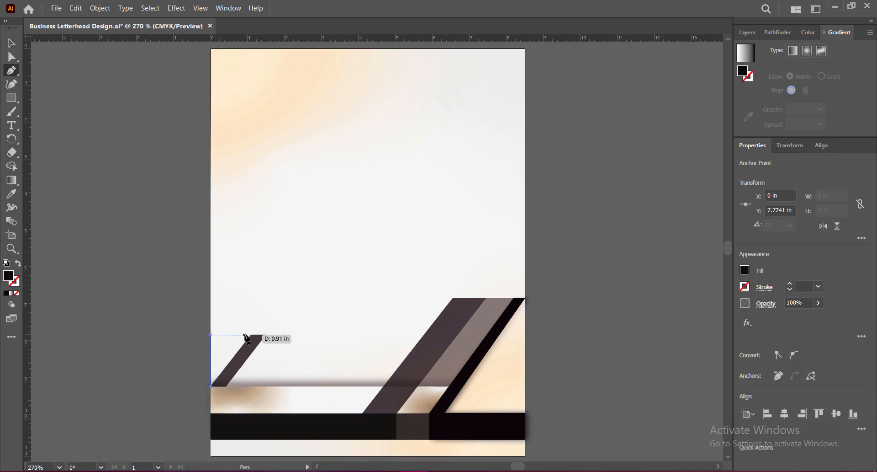
click(251, 334)
click(211, 386)
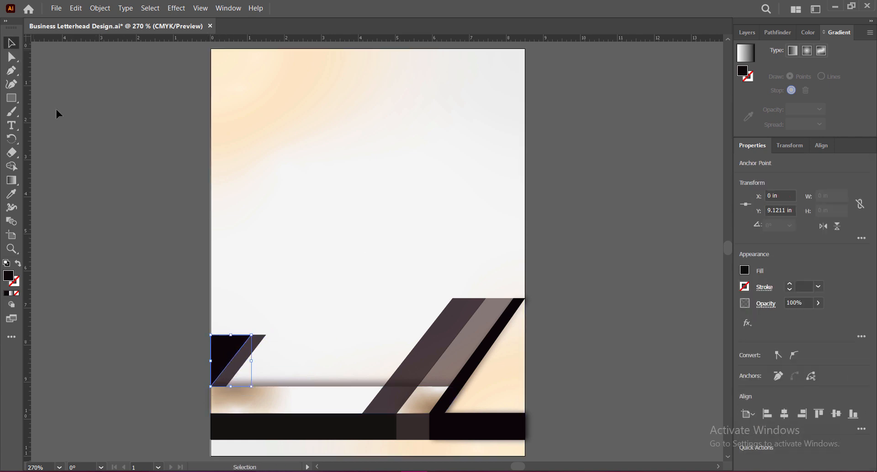
click(12, 42)
click(545, 295)
click(250, 337)
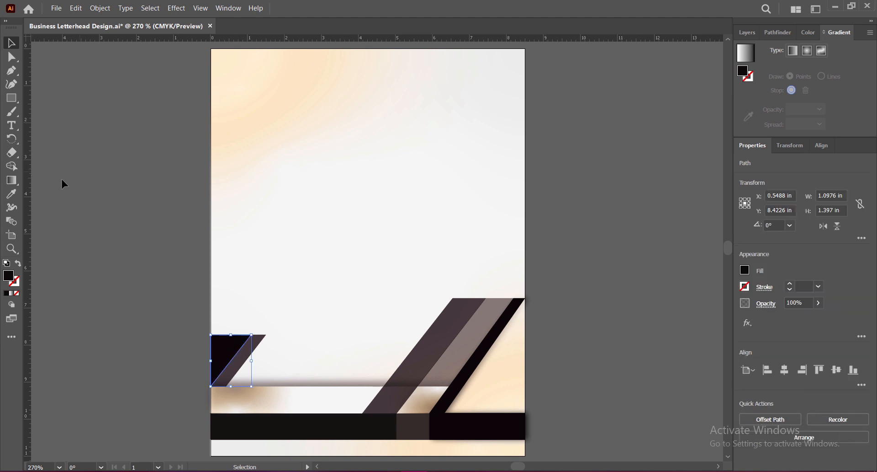
click(546, 315)
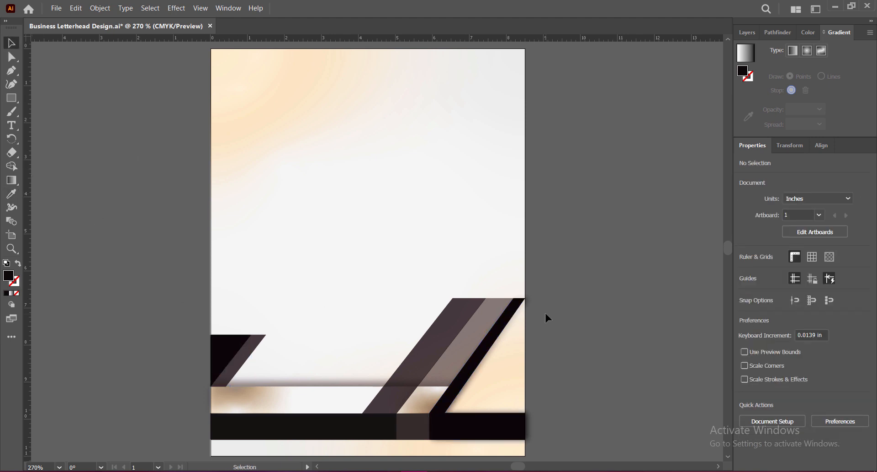
Scale the black triangle and small strip down together from their upper-right corner, keeping them against the page's left edge.
click(234, 362)
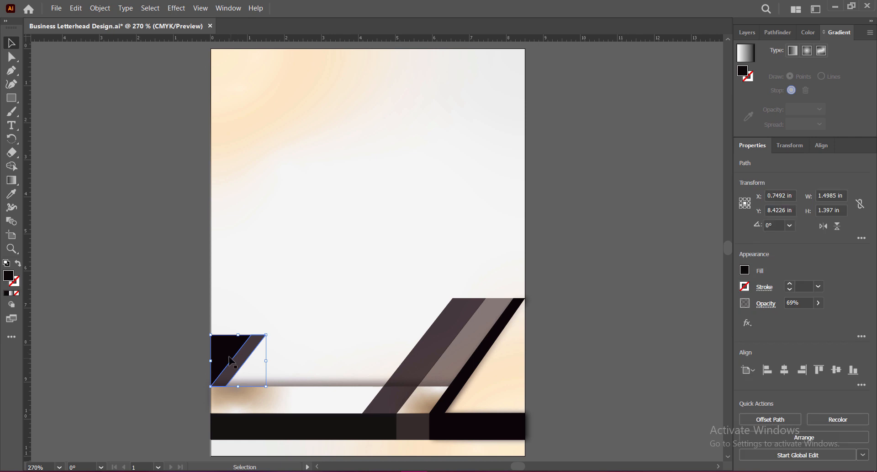
click(587, 328)
click(260, 347)
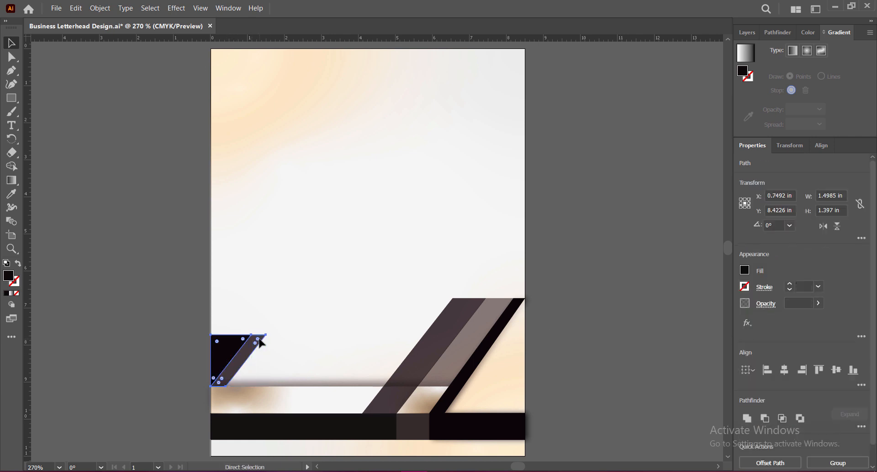
drag(266, 334, 255, 344)
click(570, 344)
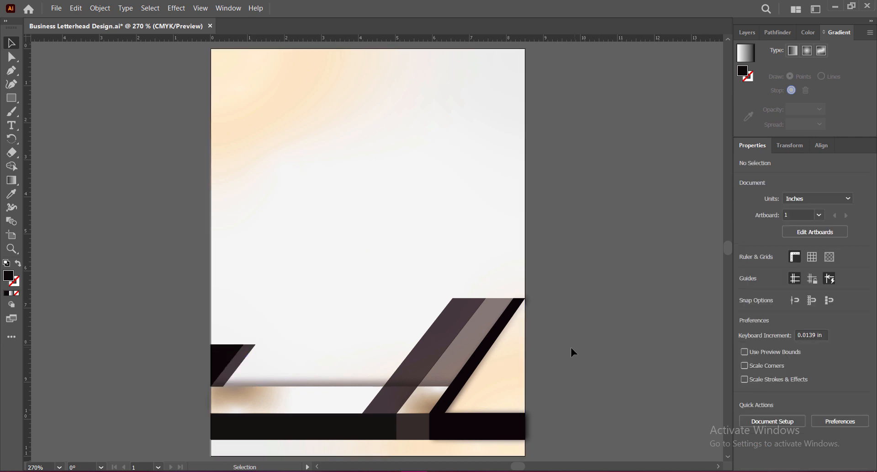
Widen the small translucent strip slightly by moving its two right-hand anchors outward, and save the document.
key(a)
drag(223, 388, 225, 389)
mouse_move(255, 344)
mouse_down()
mouse_move(263, 348)
mouse_move(256, 346)
mouse_up()
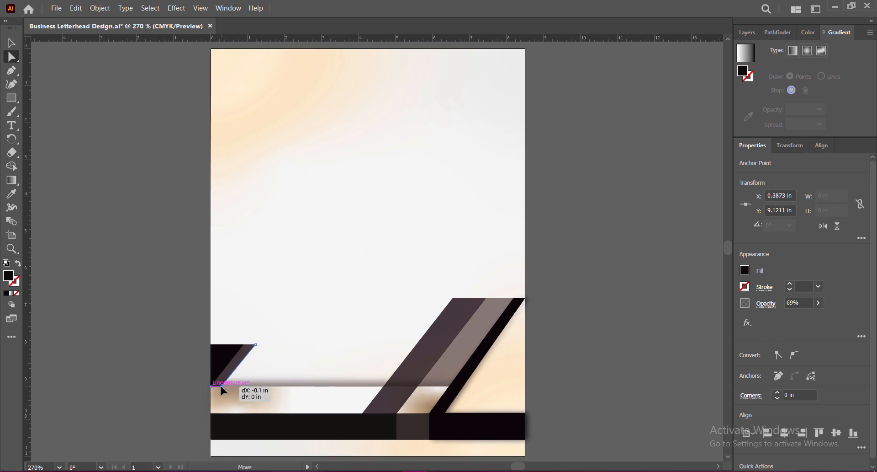
drag(226, 387, 225, 388)
drag(255, 344, 256, 343)
drag(226, 389, 228, 387)
click(570, 310)
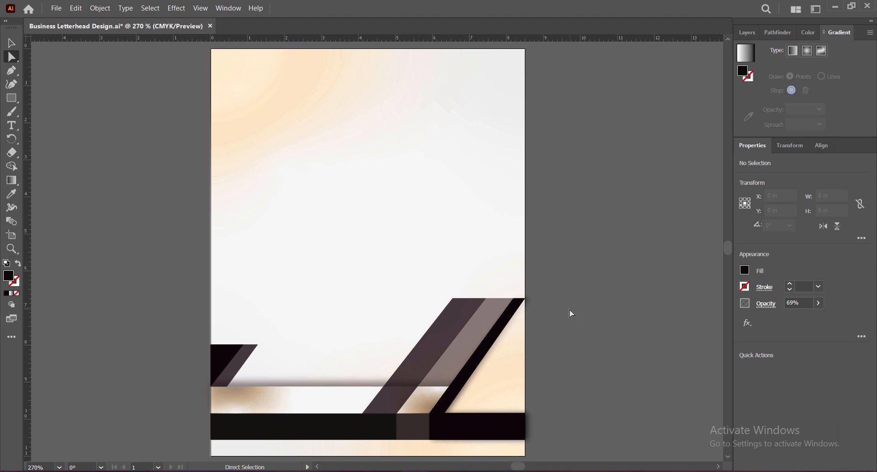
key(ctrl+s)
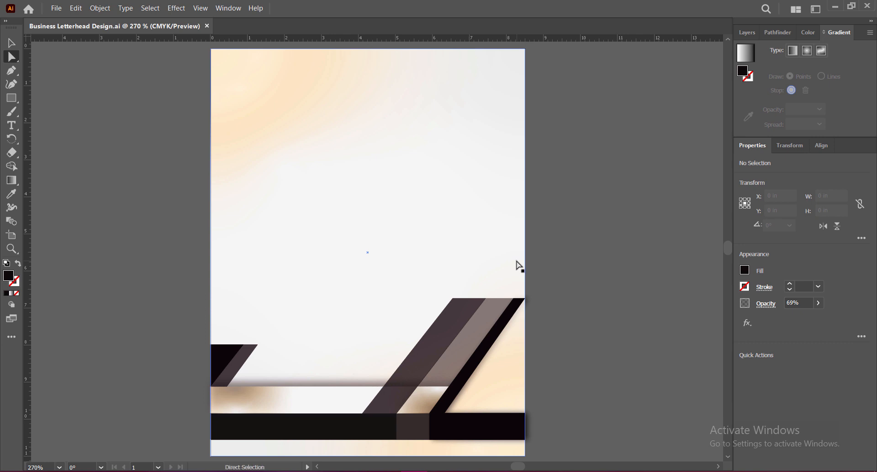
Copy the gradient strip, heighten the copy to about 1.75 in, and align it with the page's upper-left corner.
click(323, 400)
key(v)
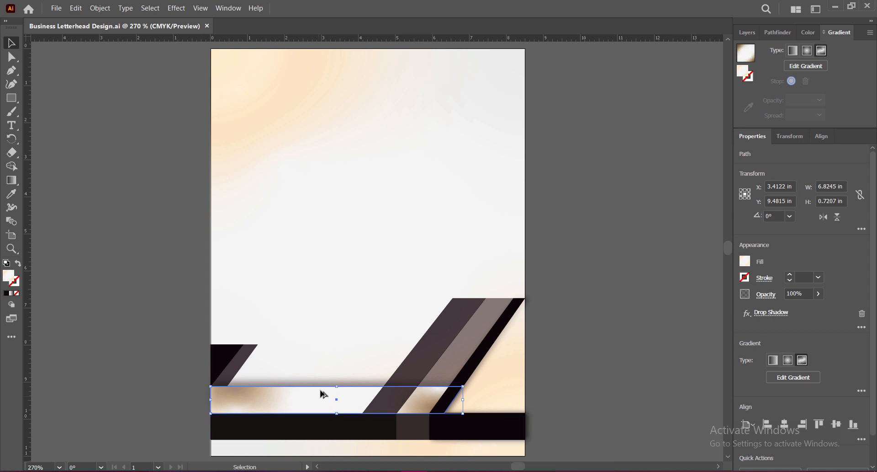
drag(323, 394, 366, 223)
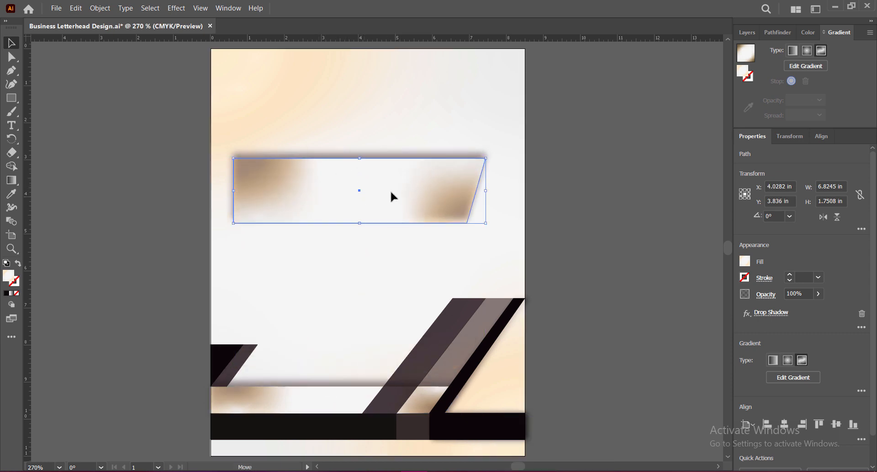
drag(392, 196, 374, 90)
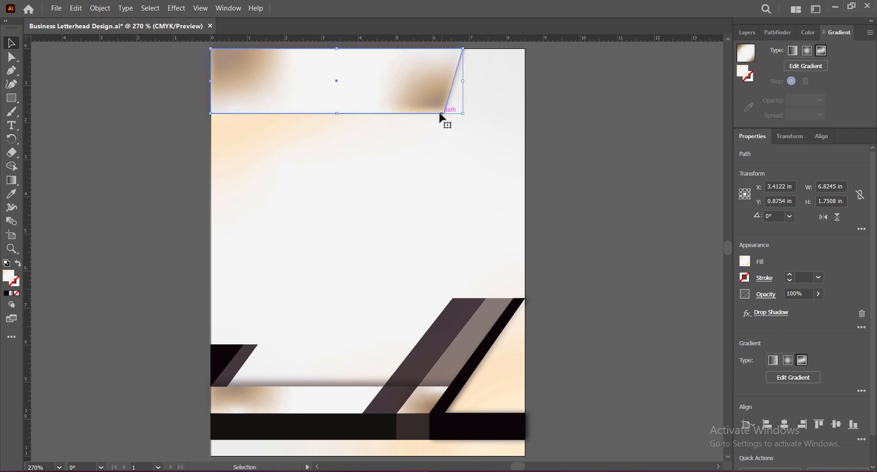
Remove the drop shadow from the copied gradient shape and narrow it from its right side to about 2.97 in wide.
drag(463, 82, 374, 82)
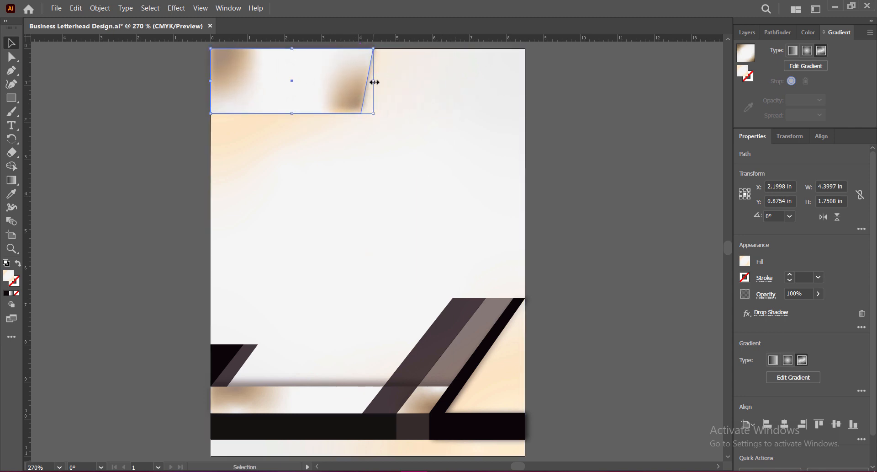
click(863, 314)
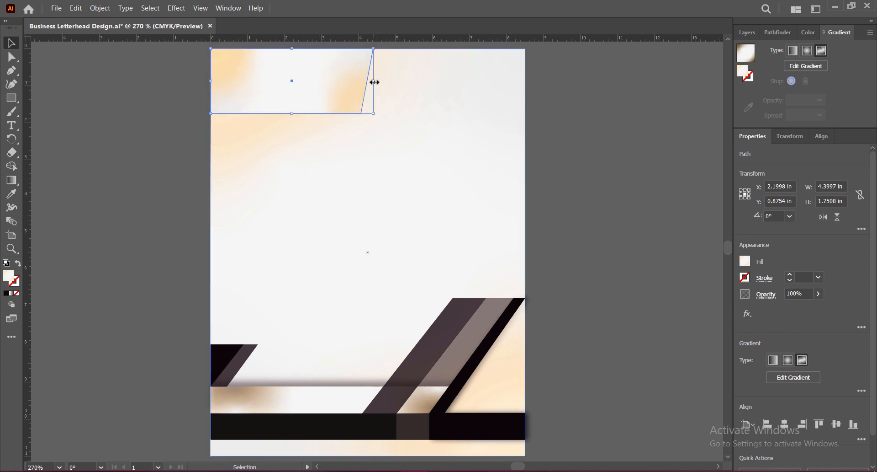
drag(373, 81, 321, 80)
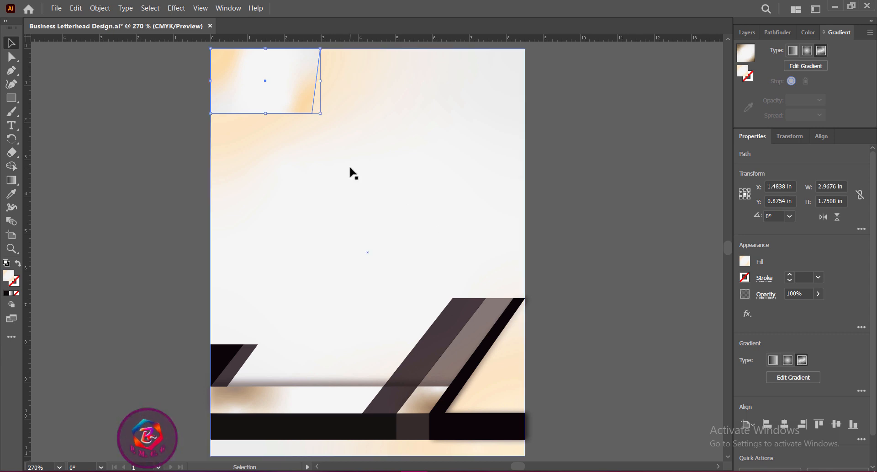
Move the header gradient shape's upper-right anchor outward to X 4.25 in and heighten the shape to about 2.17 in.
click(580, 191)
click(278, 87)
click(12, 58)
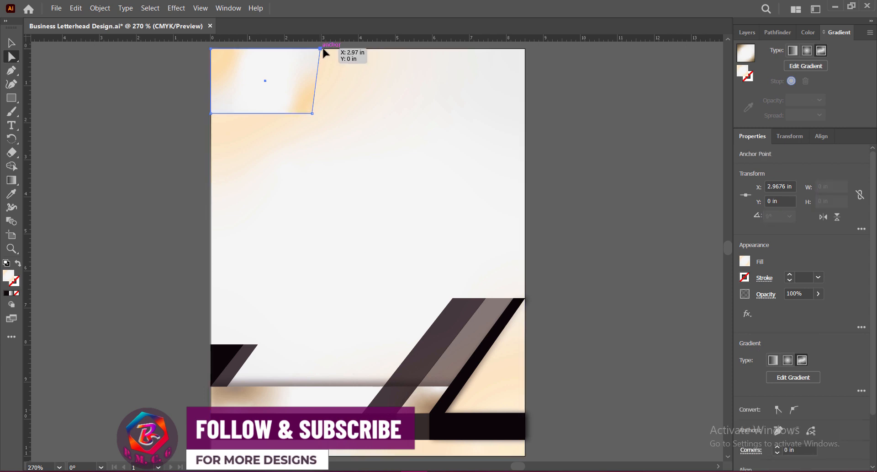
drag(320, 49, 369, 49)
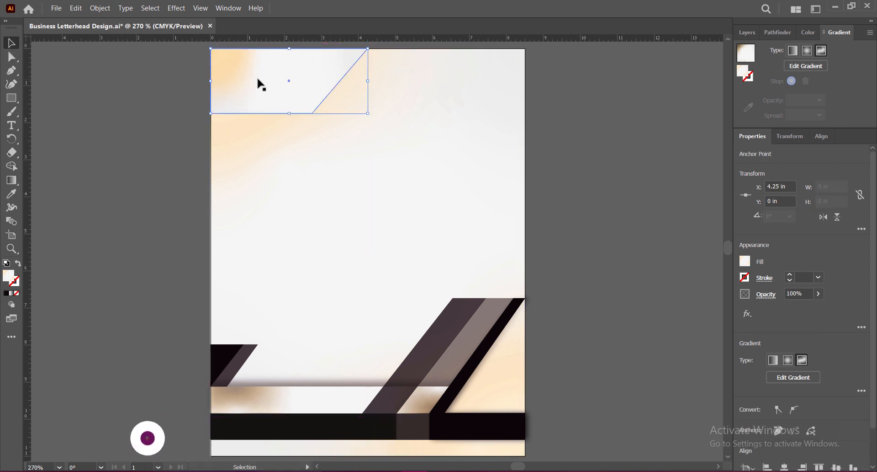
key(v)
drag(289, 113, 293, 130)
click(581, 149)
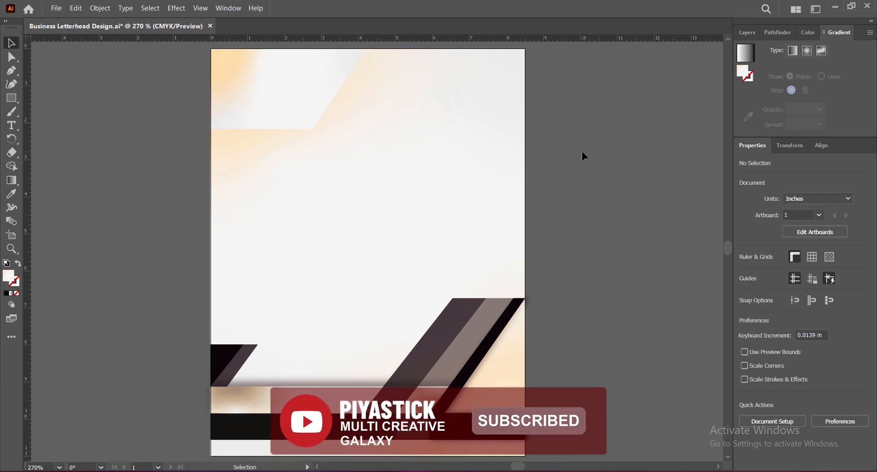
click(313, 86)
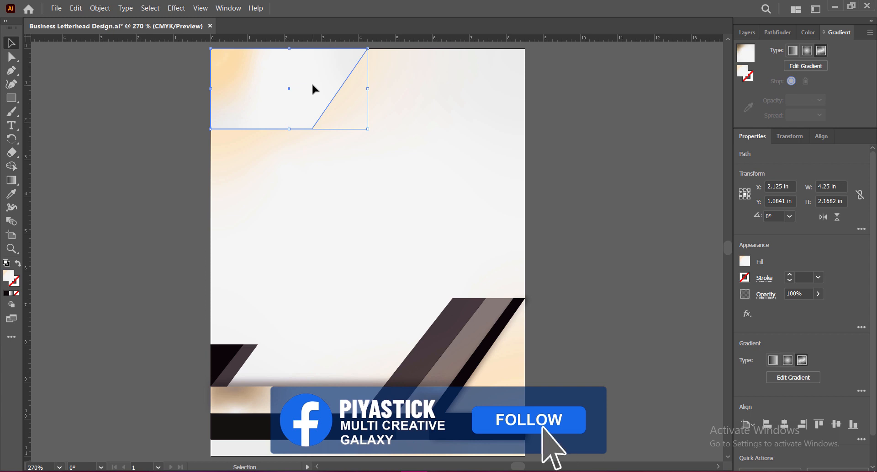
click(566, 127)
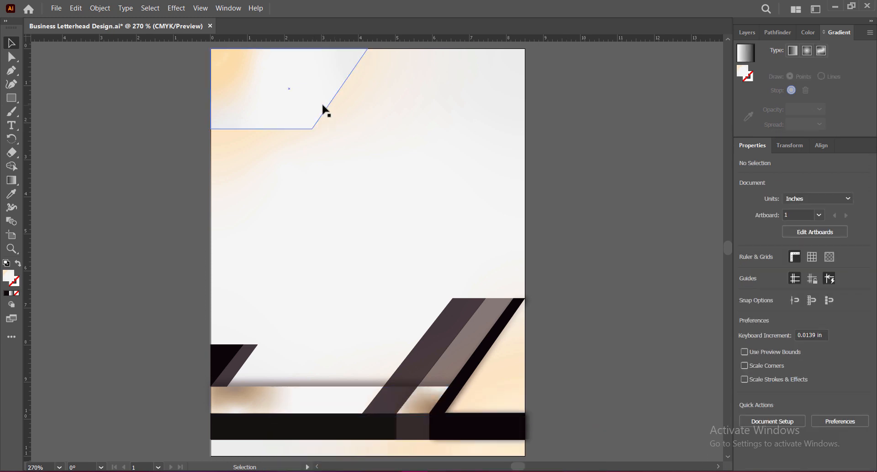
Move all the footer shapes down together until the black bar meets the page's bottom edge, and save the document.
click(245, 361)
shift+click(287, 426)
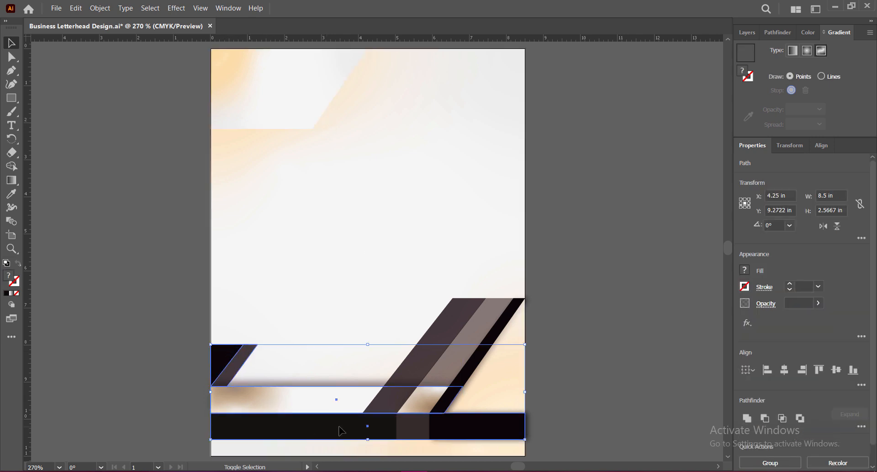
shift+click(452, 330)
shift+click(474, 336)
shift+click(489, 349)
key(Down)
key(Down)
key(Down)
key(Down)
key(Down)
key(Down)
key(Down)
key(Down)
key(Down)
key(Down)
key(Down)
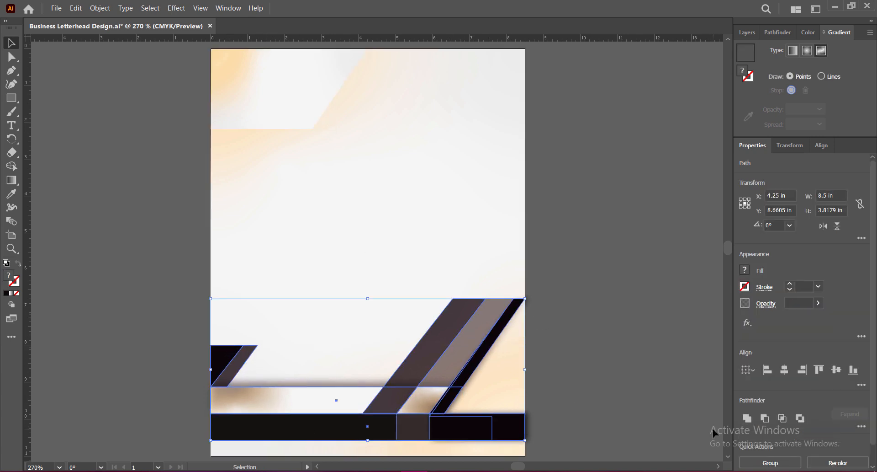
key(Down)
key(Down)
key(Down)
key(Down)
key(Down)
key(Down)
key(Down)
key(Down)
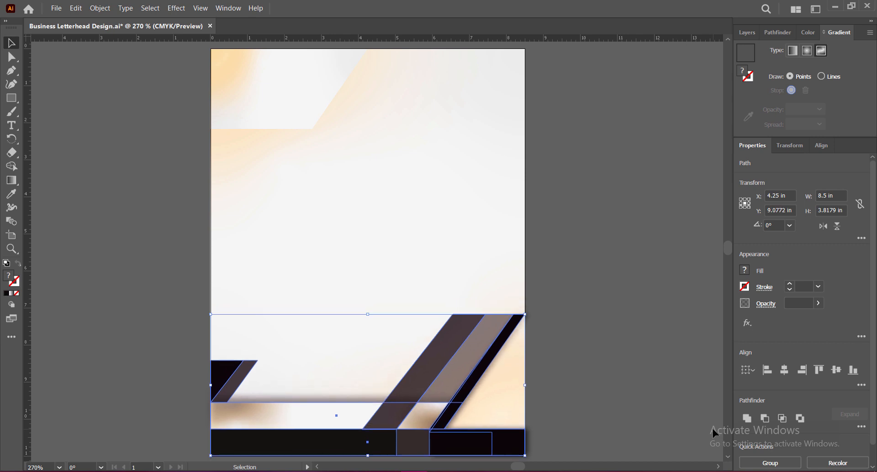
drag(417, 371, 421, 371)
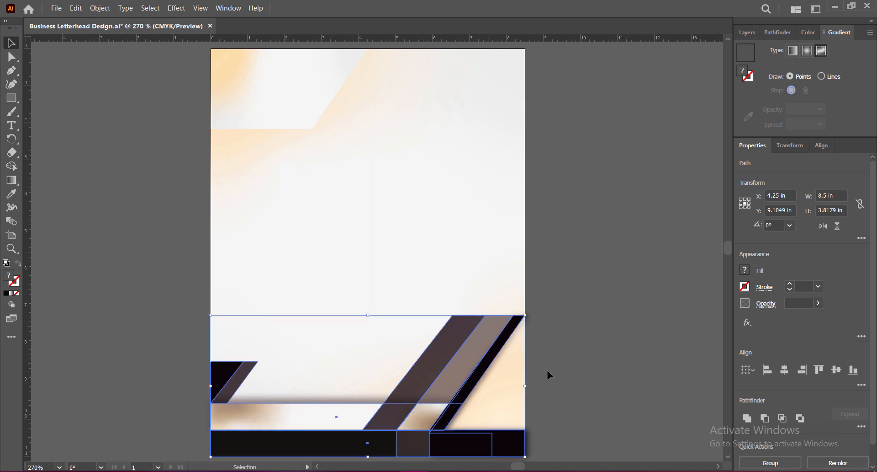
click(555, 369)
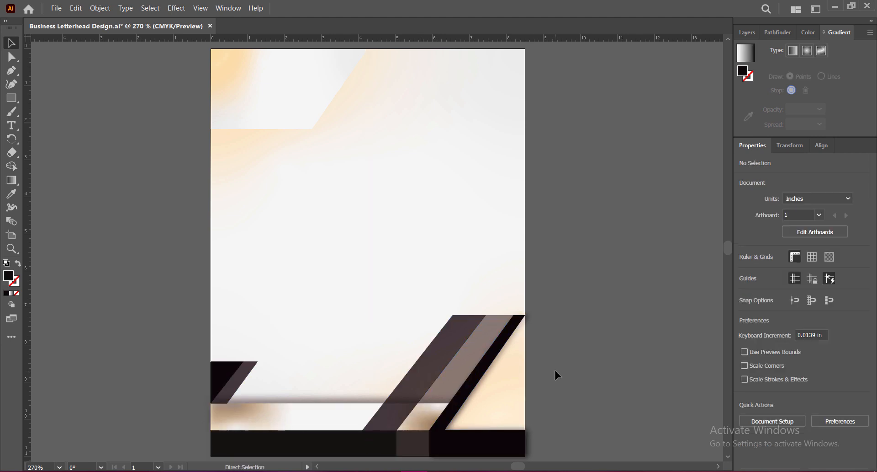
key(ctrl+s)
Copy the black footer bar and align the copy with the page's top edge, behind the gradient shape.
click(338, 445)
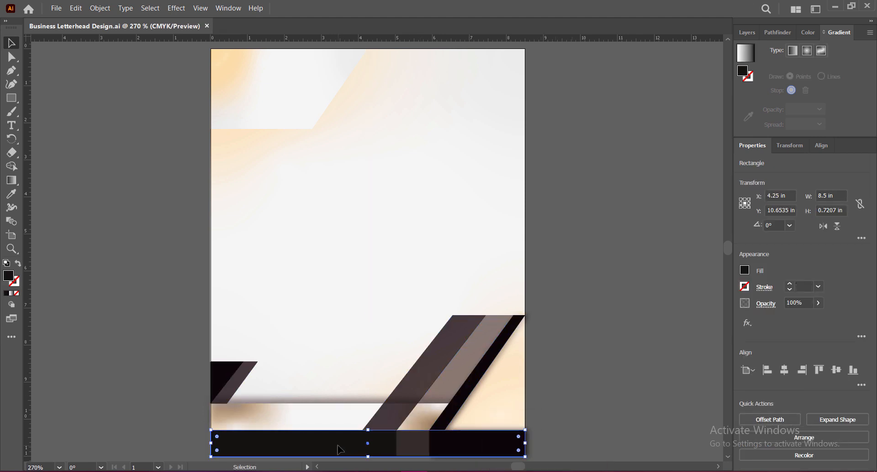
drag(339, 449, 381, 93)
drag(442, 98, 400, 74)
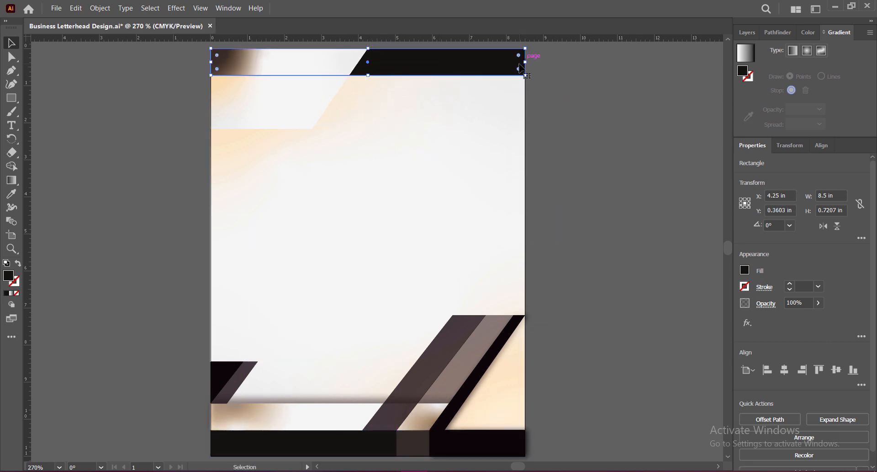
mouse_move(527, 62)
mouse_down()
mouse_move(517, 61)
mouse_move(527, 61)
mouse_up()
click(538, 142)
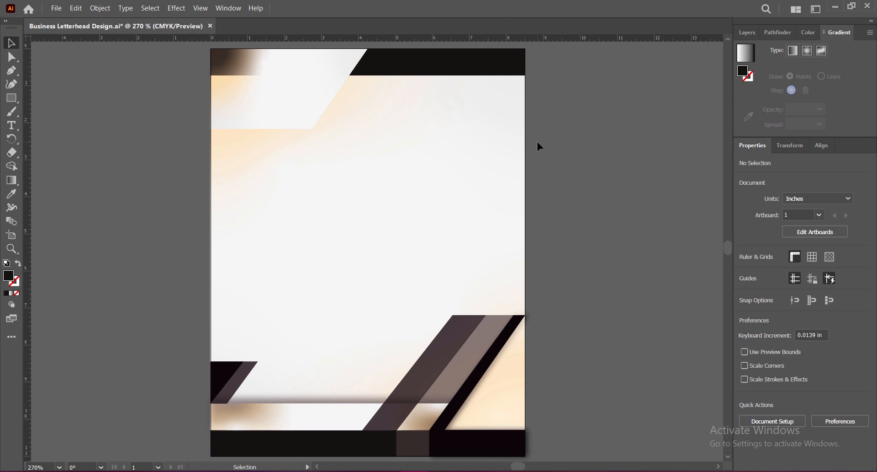
click(328, 88)
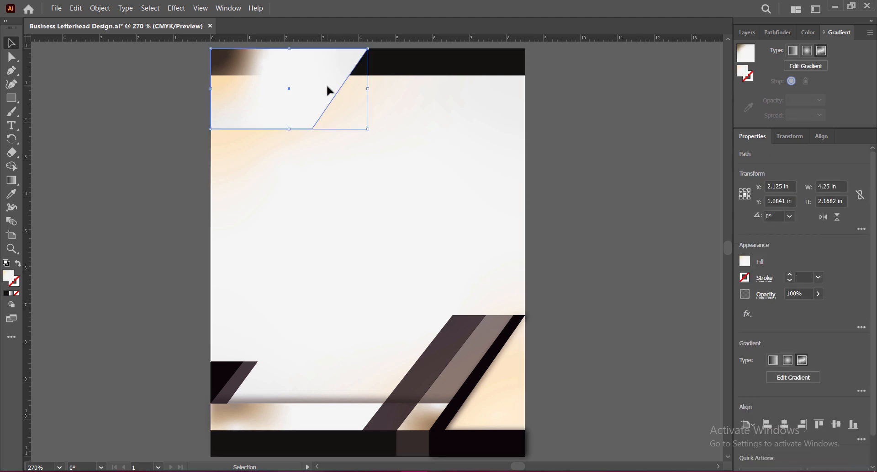
click(524, 134)
Copy the black header bar just below itself and resize the copy to about 5.93 by 0.17 in, ending at the page's right edge.
click(408, 67)
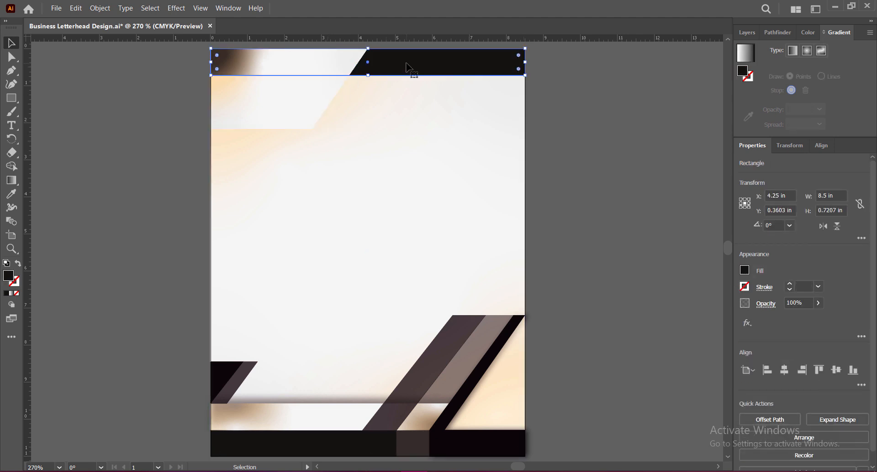
drag(409, 66, 419, 124)
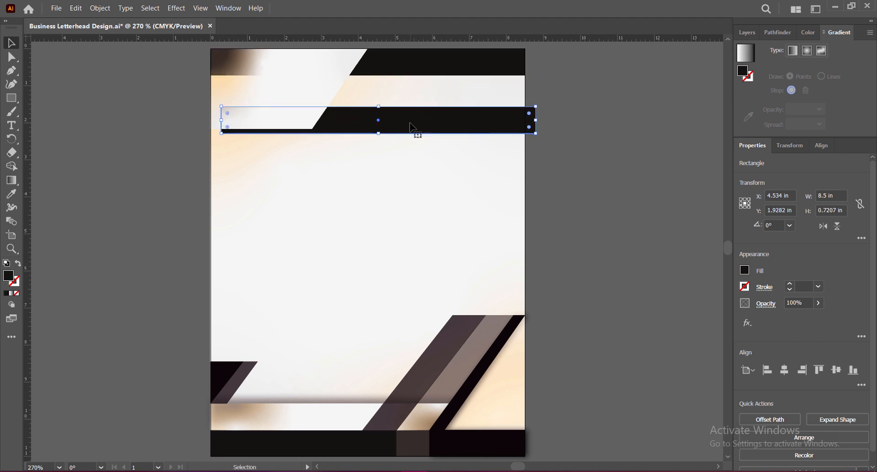
drag(224, 124, 317, 121)
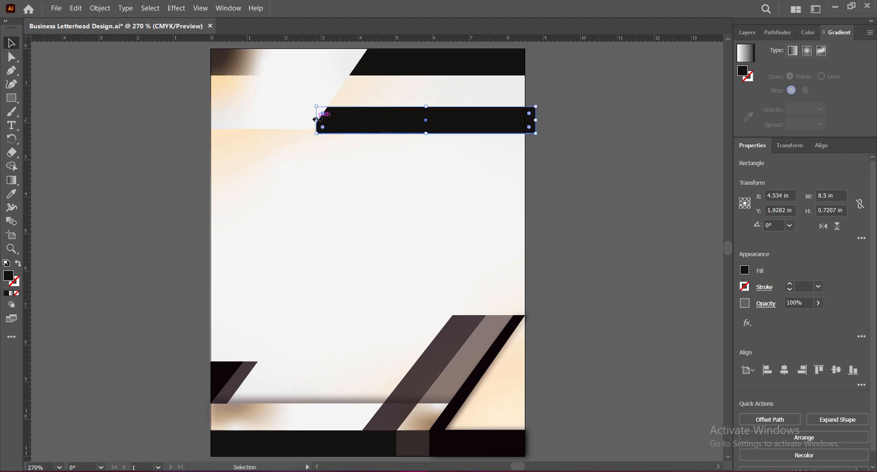
drag(400, 123, 415, 86)
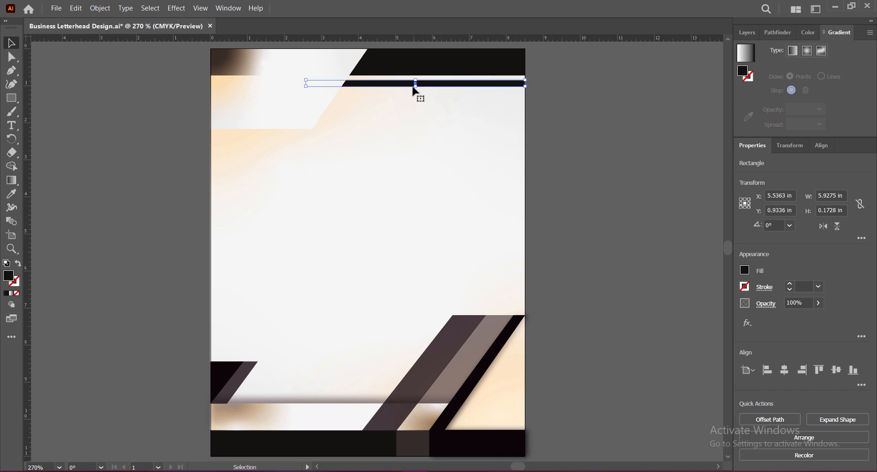
Fill the thin bar below the black header bar with yellow FFCE00.
double_click(8, 277)
drag(609, 203, 627, 168)
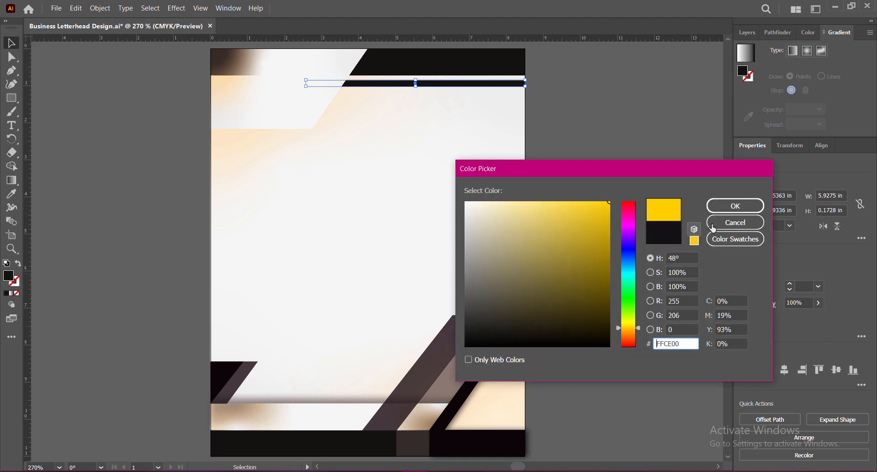
click(730, 208)
click(660, 205)
click(465, 84)
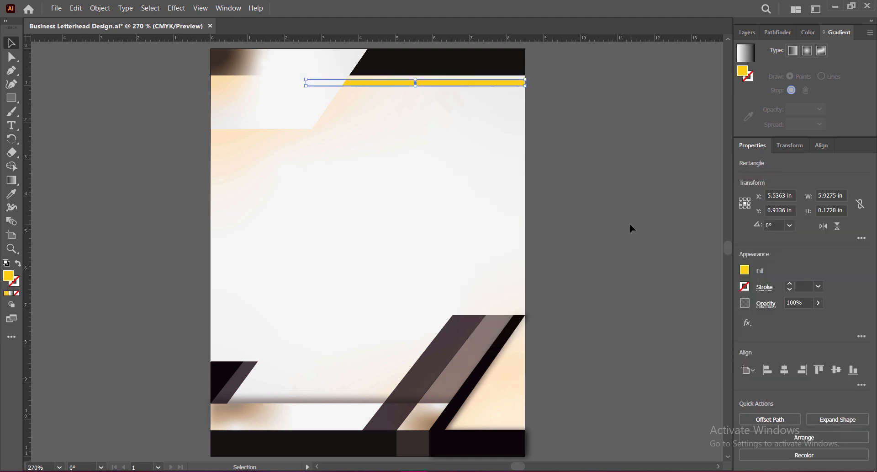
click(596, 225)
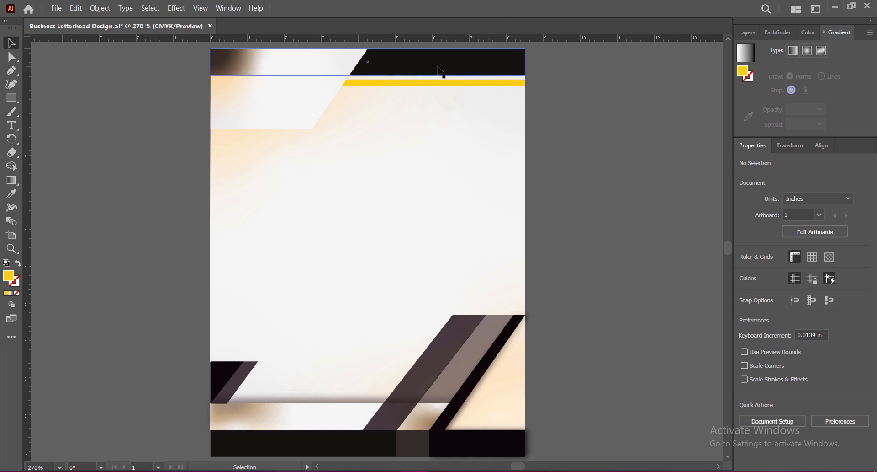
Draw a slim triangle about 1.36 by 1.45 in with the Pen tool, from the gradient shape's lower-right corner to the black header bar's lower edge.
key(p)
click(312, 128)
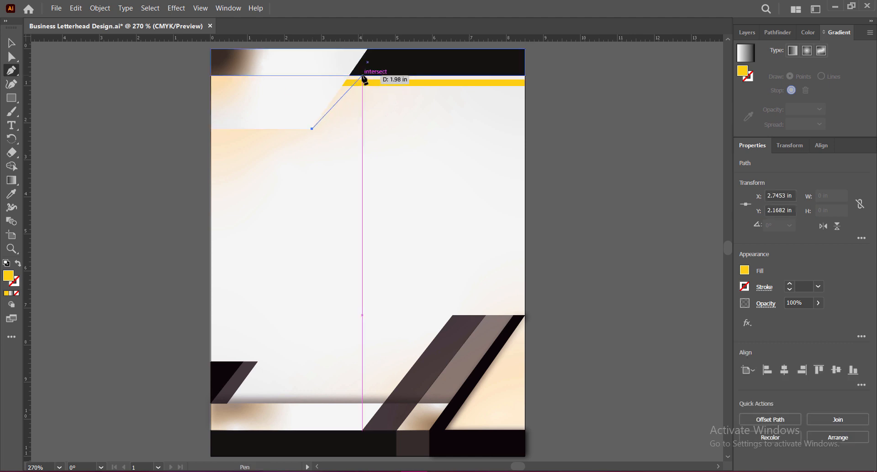
click(363, 76)
click(350, 76)
click(312, 128)
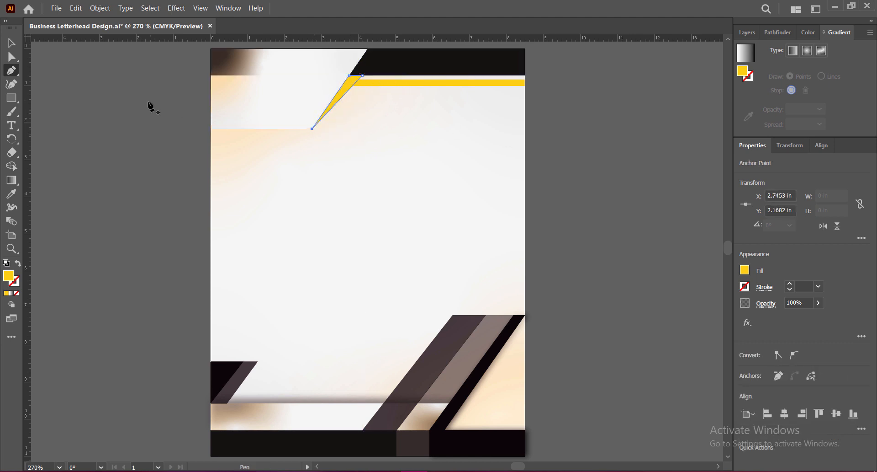
Sample the footer's darker translucent strip with the Eyedropper to give the triangle its black fill and 69% opacity.
click(11, 193)
click(463, 361)
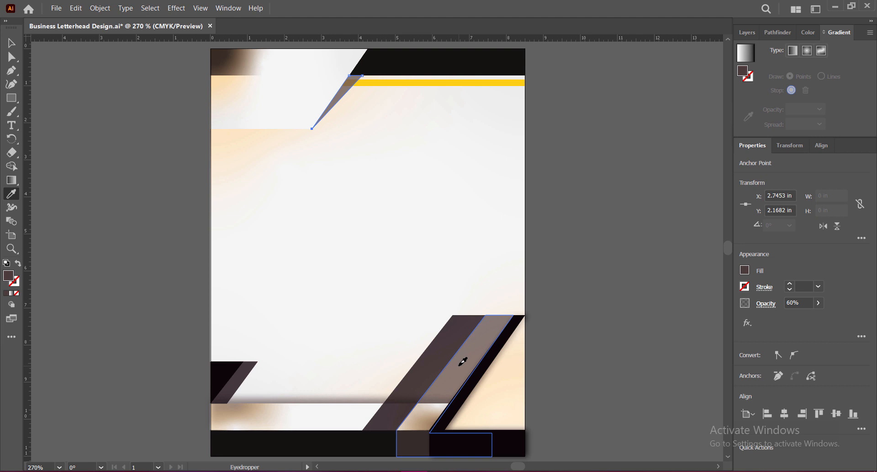
click(444, 351)
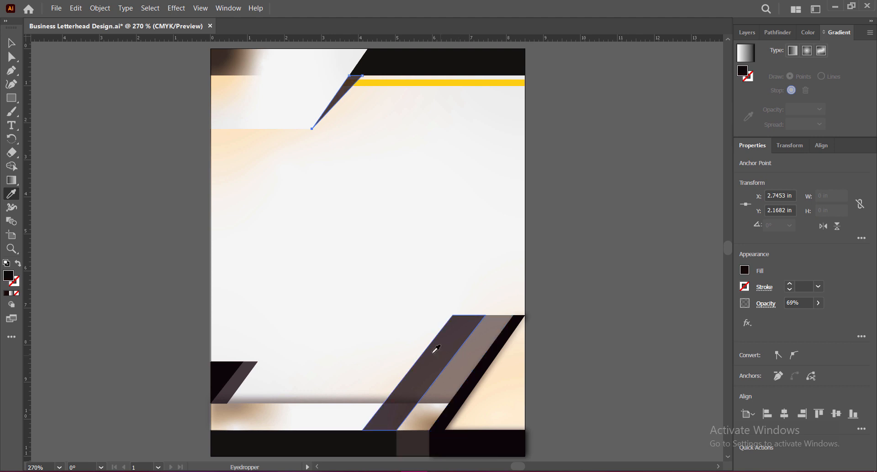
key(v)
click(525, 161)
Bring the thin yellow bar to the front and send it backward one level, behind the dark triangle.
click(394, 85)
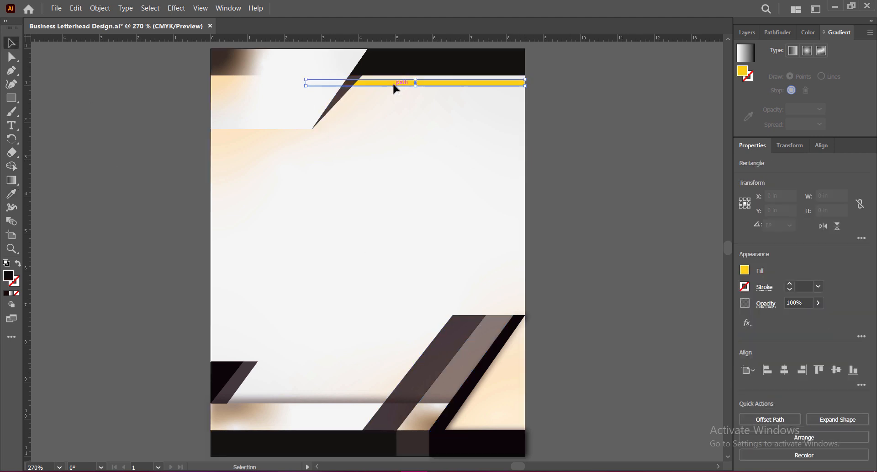
right_click(397, 84)
mouse_move(469, 260)
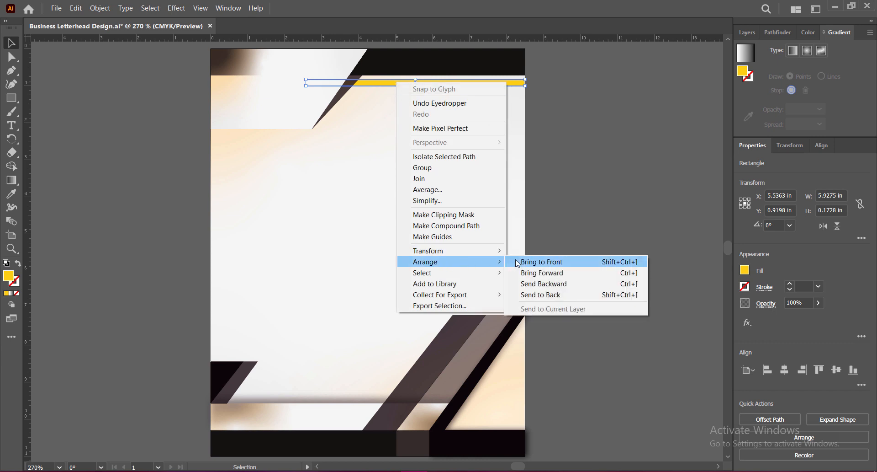
click(526, 273)
click(593, 154)
click(401, 87)
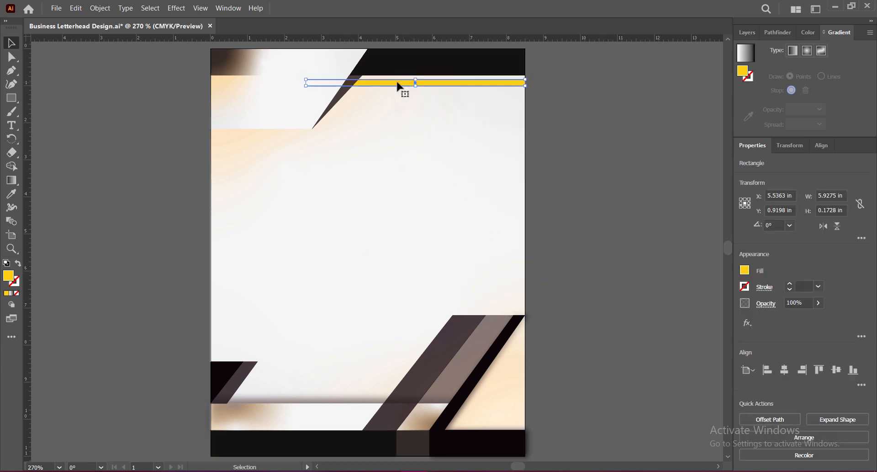
right_click(400, 87)
mouse_move(452, 262)
click(538, 265)
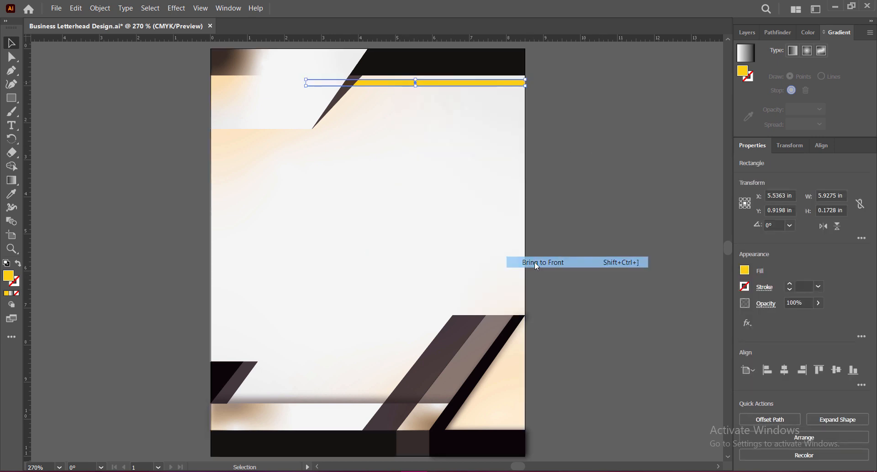
right_click(354, 85)
mouse_move(423, 262)
click(488, 284)
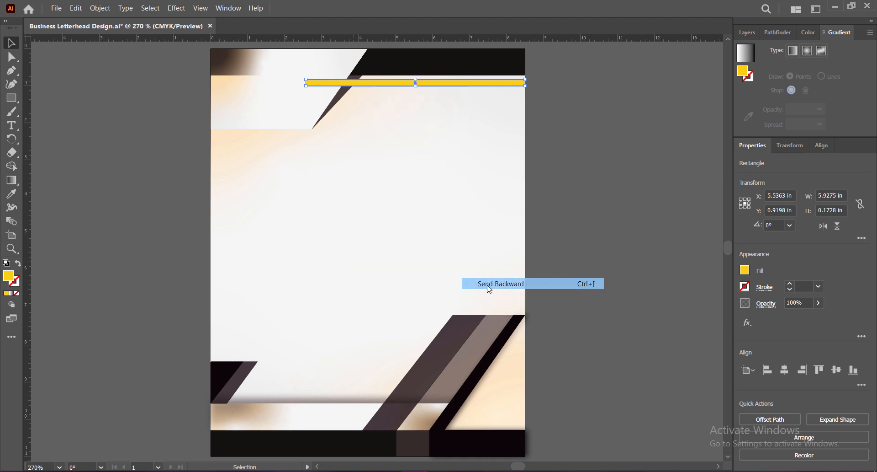
click(595, 154)
click(388, 85)
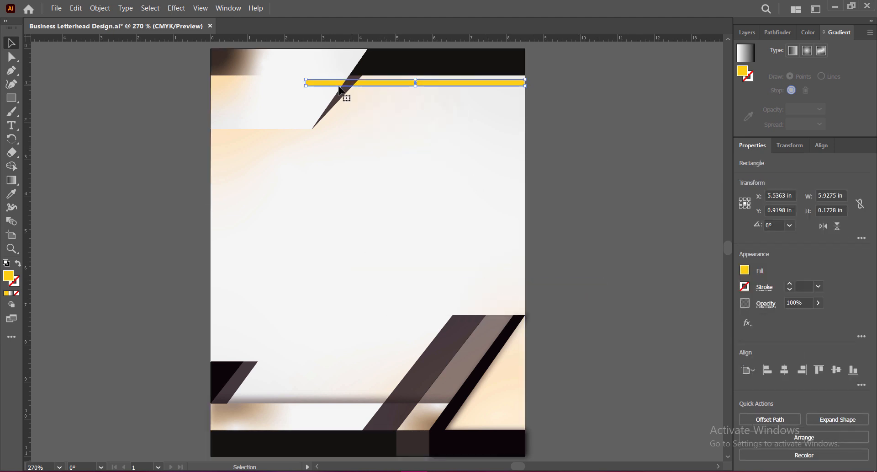
Bring the header gradient shape to the front so it covers the yellow bar's left end.
click(323, 98)
right_click(323, 97)
mouse_move(382, 276)
click(446, 274)
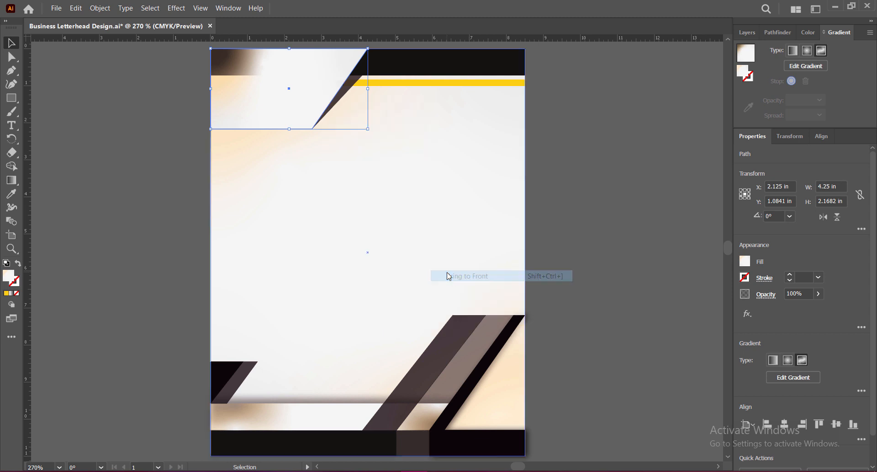
Send the dark triangle backward behind the yellow bar, and select the header gradient shape.
click(352, 102)
click(350, 94)
right_click(350, 94)
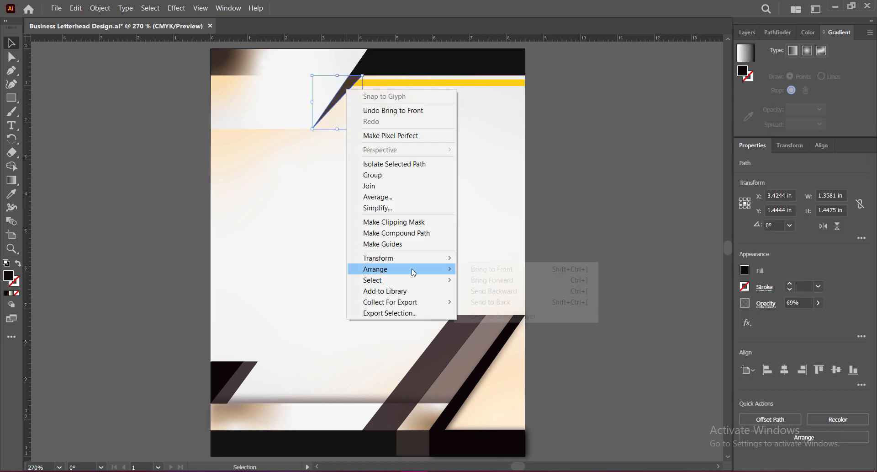
click(556, 289)
click(583, 221)
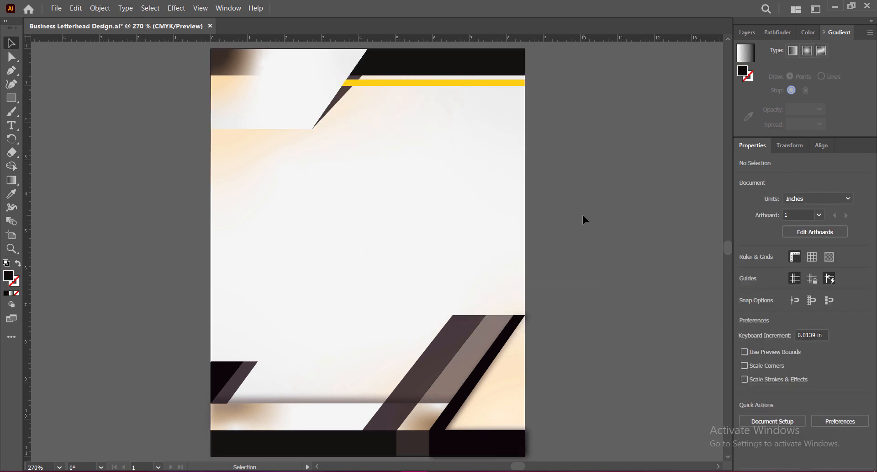
click(263, 112)
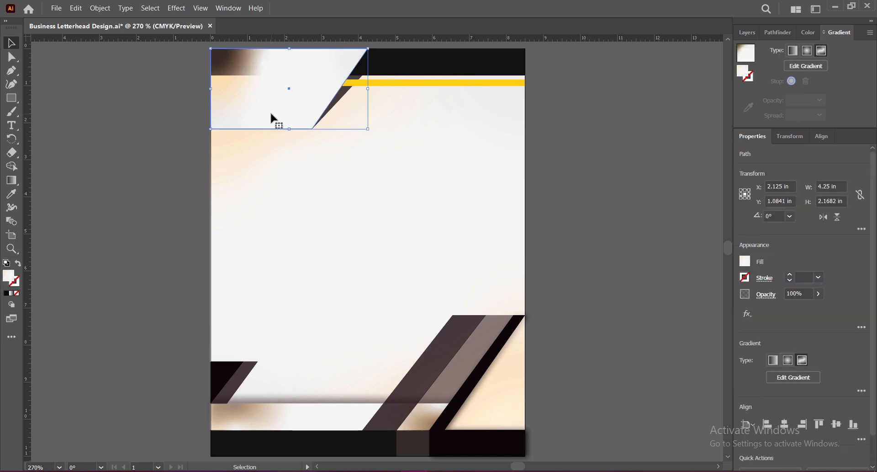
Add a Normal-mode drop shadow with a 0.12 in Y offset to the header gradient shape and save the document.
click(183, 9)
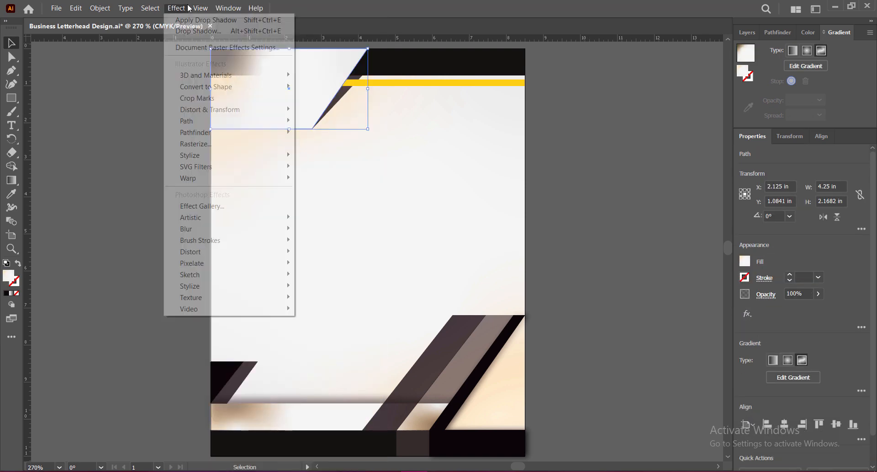
mouse_move(229, 156)
click(319, 155)
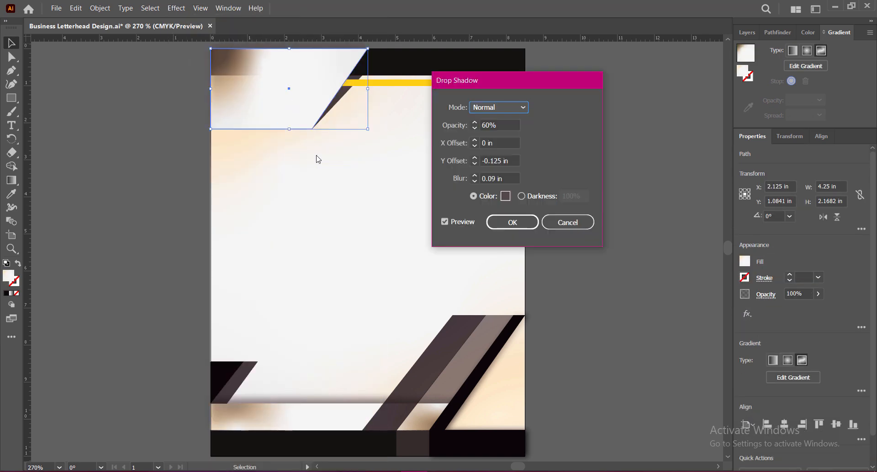
click(476, 159)
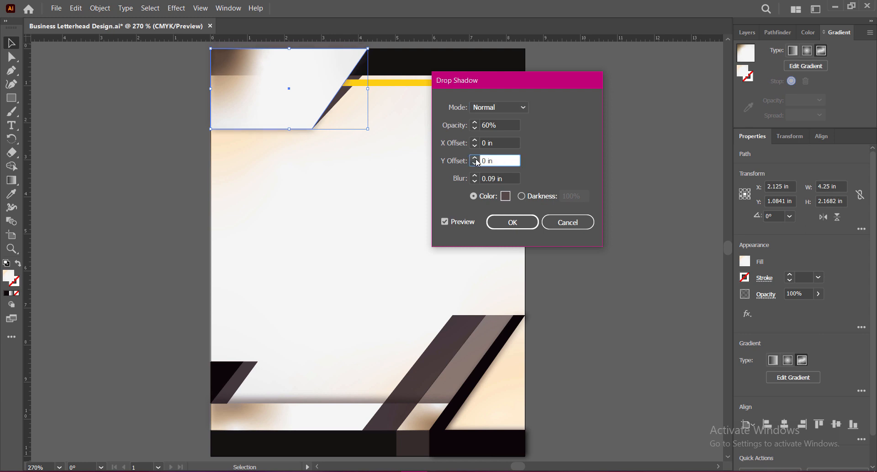
click(475, 158)
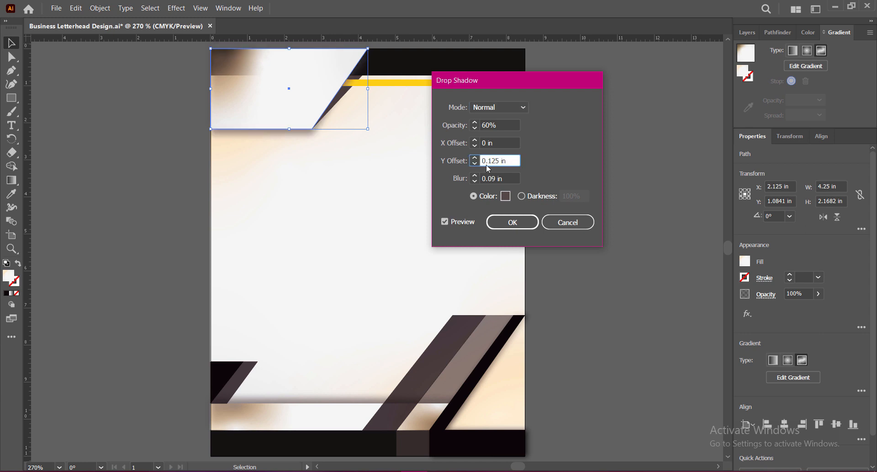
click(475, 158)
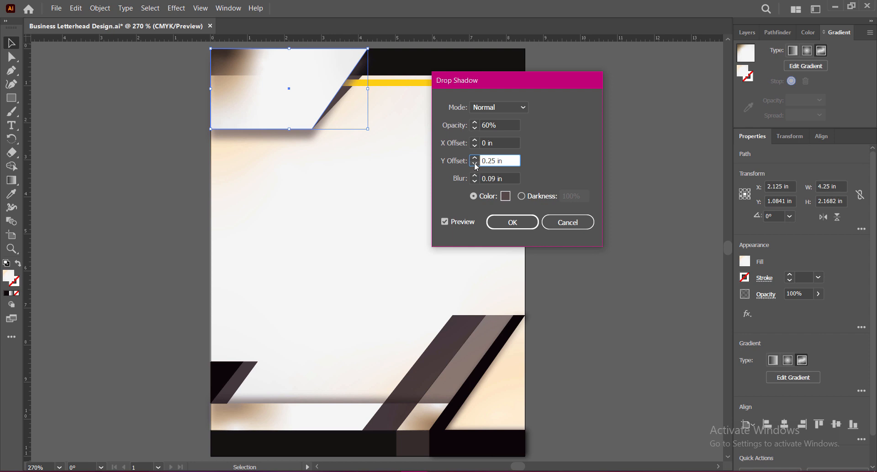
click(476, 163)
click(476, 164)
click(475, 158)
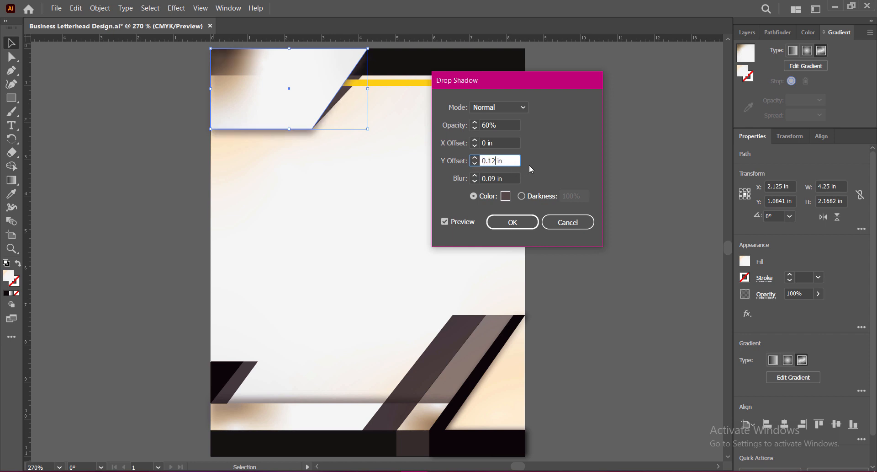
click(512, 222)
click(599, 190)
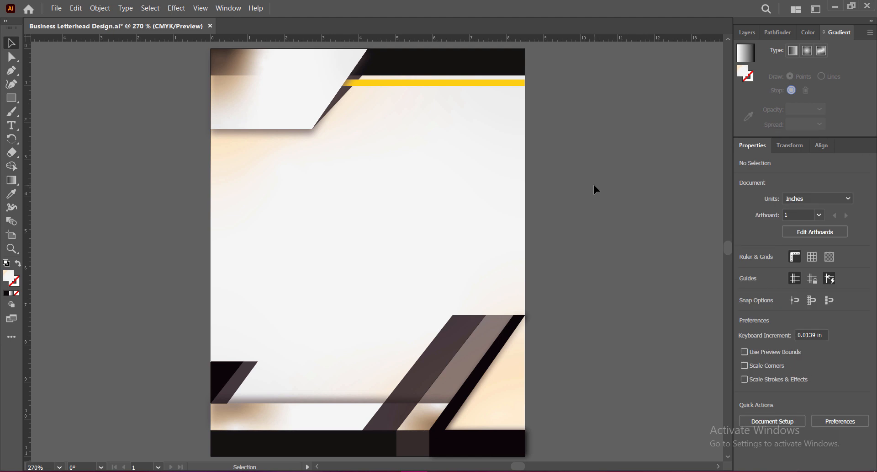
key(ctrl+s)
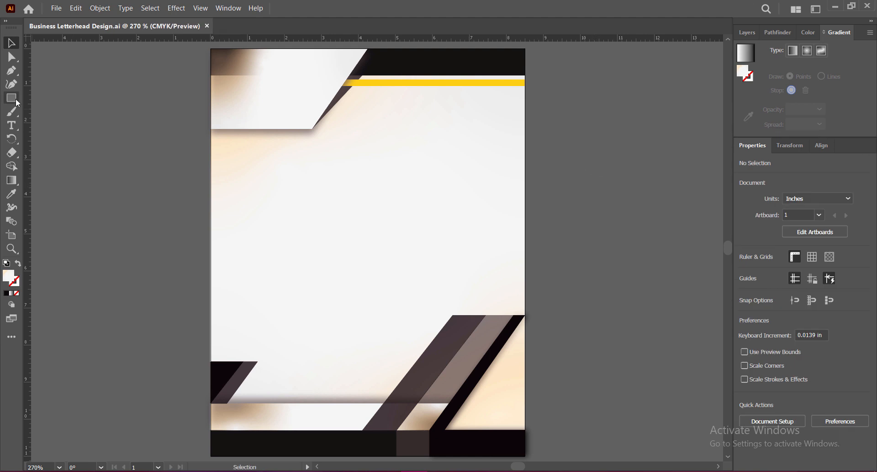
Draw a white circle about 2.54 in across and place it over the right end of the header bars.
drag(17, 103, 51, 117)
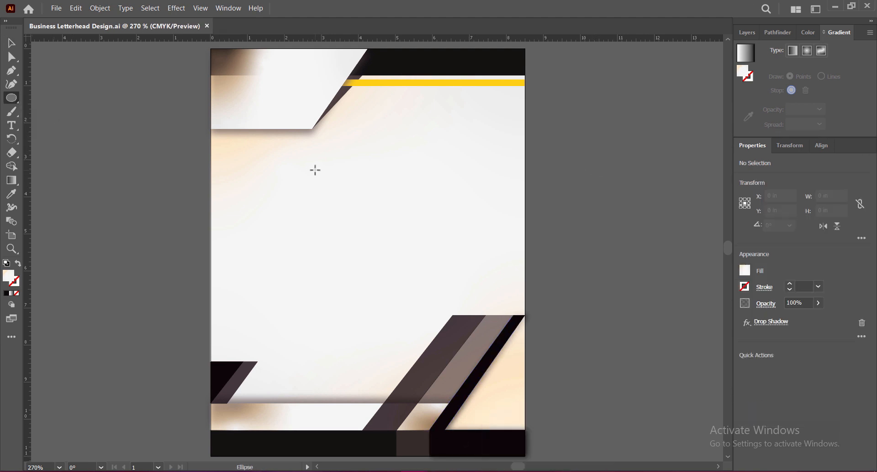
drag(315, 170, 410, 264)
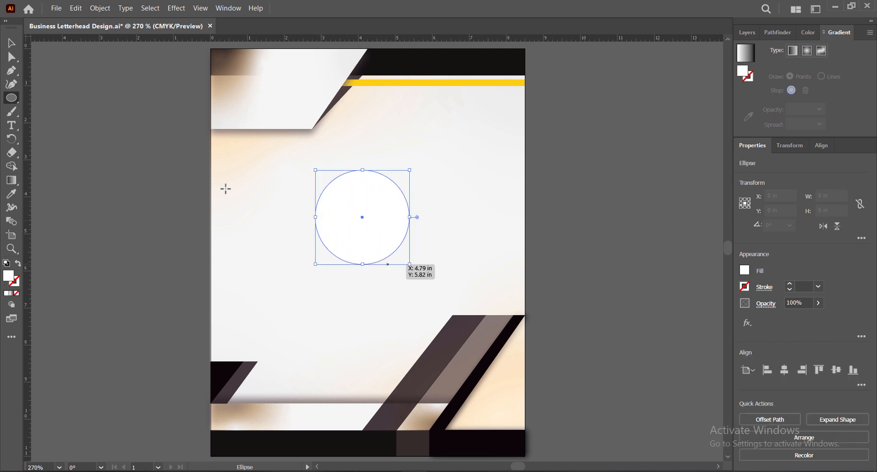
key(v)
drag(371, 243, 480, 121)
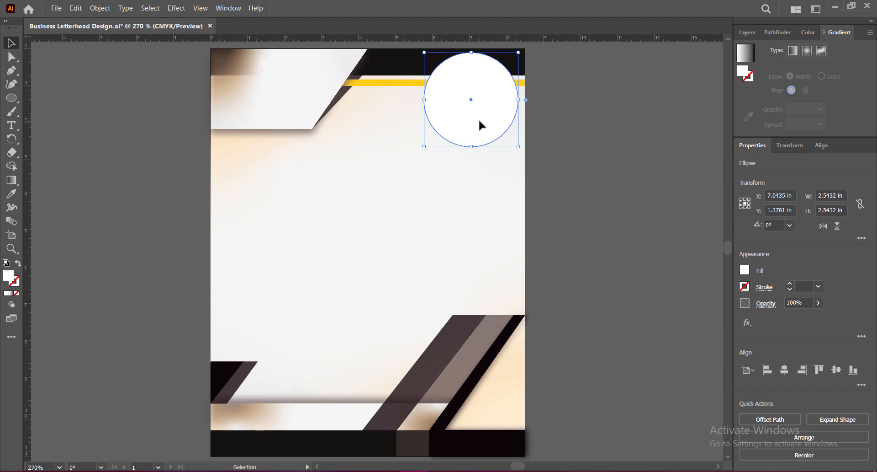
click(562, 193)
Add a drop shadow with a 0.06 in Y offset and 0.06 in blur to the white circle.
click(487, 124)
click(177, 8)
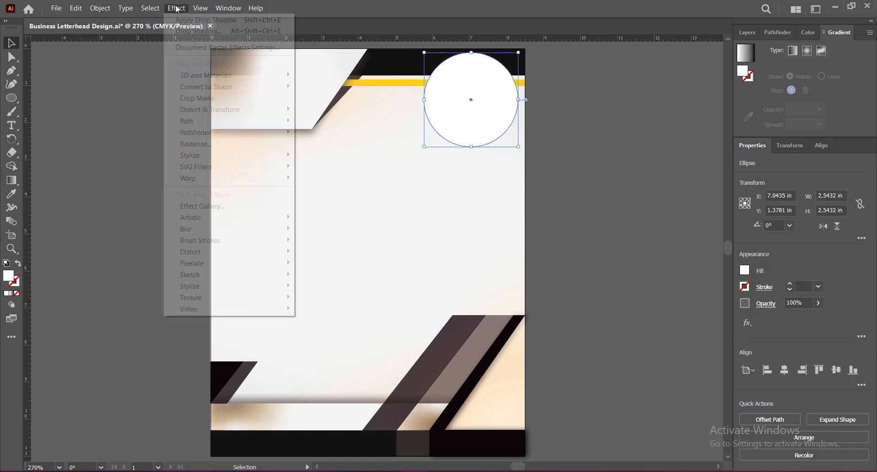
mouse_move(224, 133)
click(202, 31)
drag(457, 79, 588, 68)
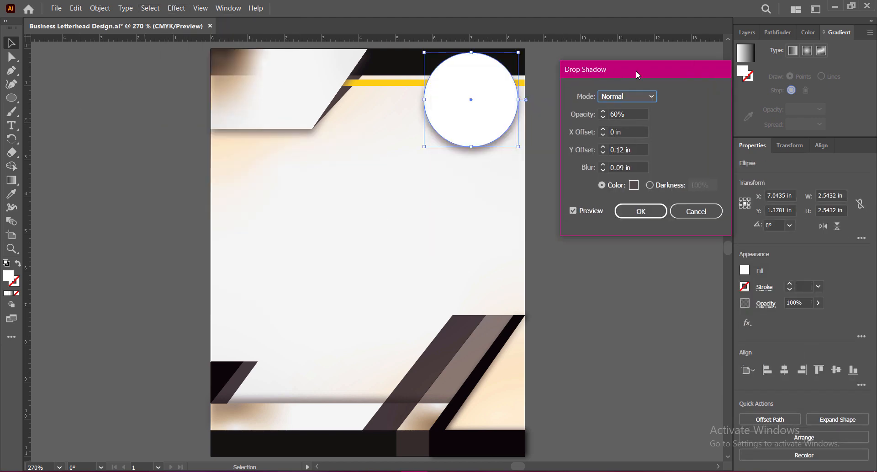
drag(628, 149, 619, 149)
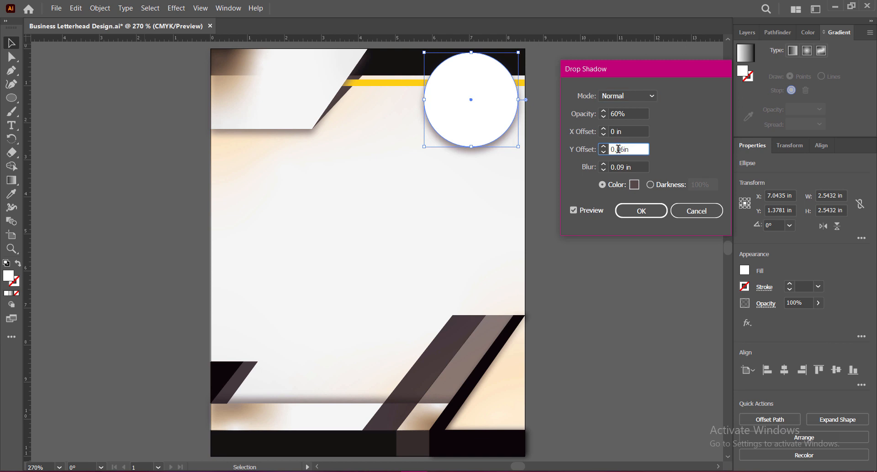
text(0.06in)
click(623, 167)
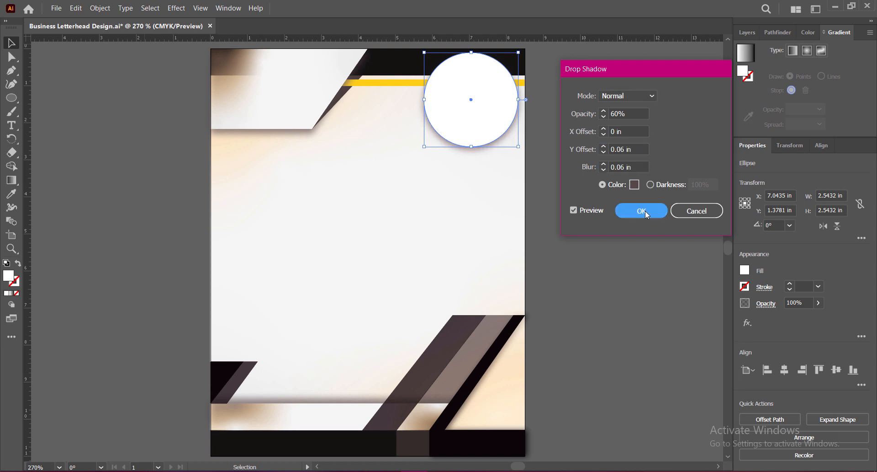
click(645, 210)
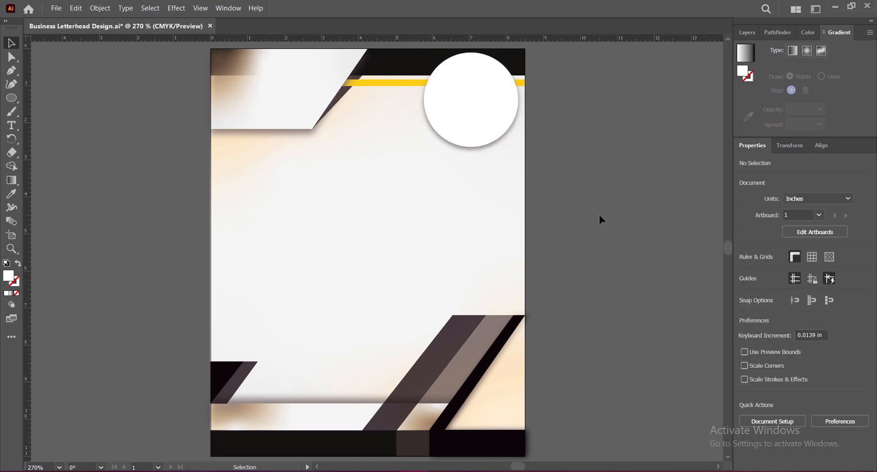
click(599, 168)
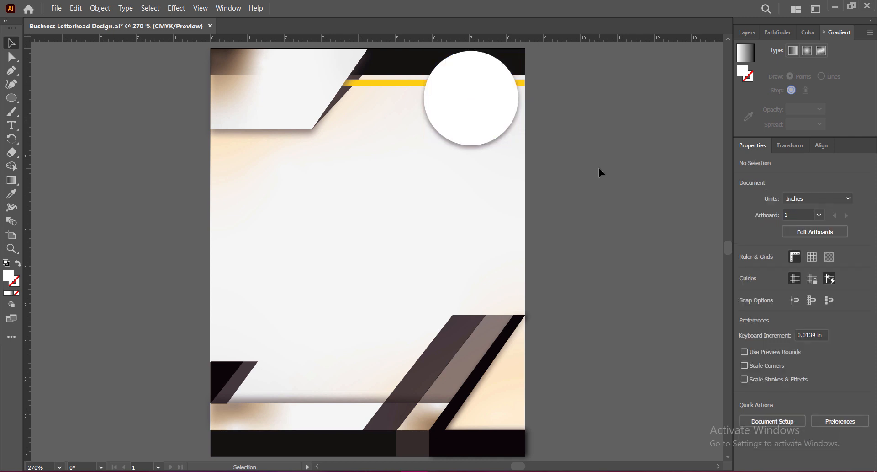
Shrink the white circle to about 2.13 in, nudge it up near the page's top edge, and save the document.
click(479, 122)
drag(471, 145, 479, 108)
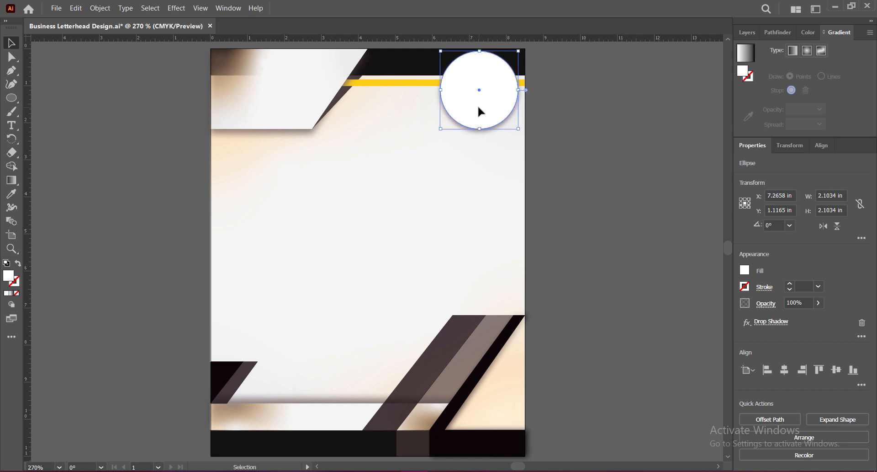
key(Up)
key(Up)
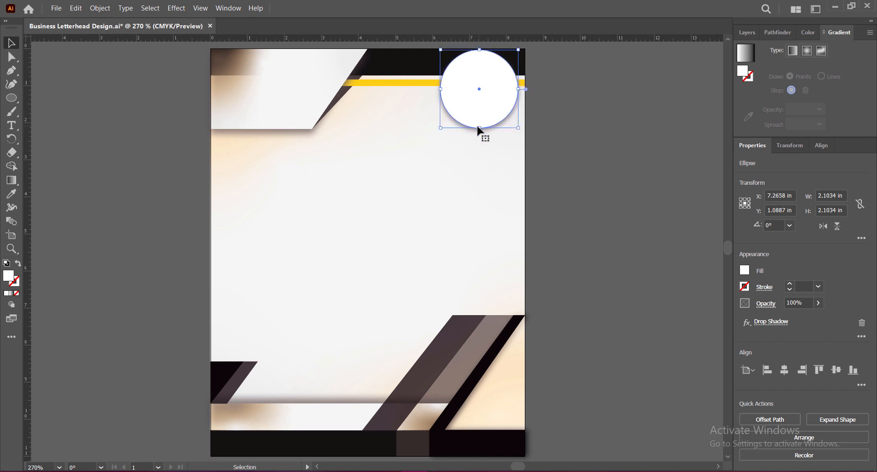
drag(479, 128, 478, 131)
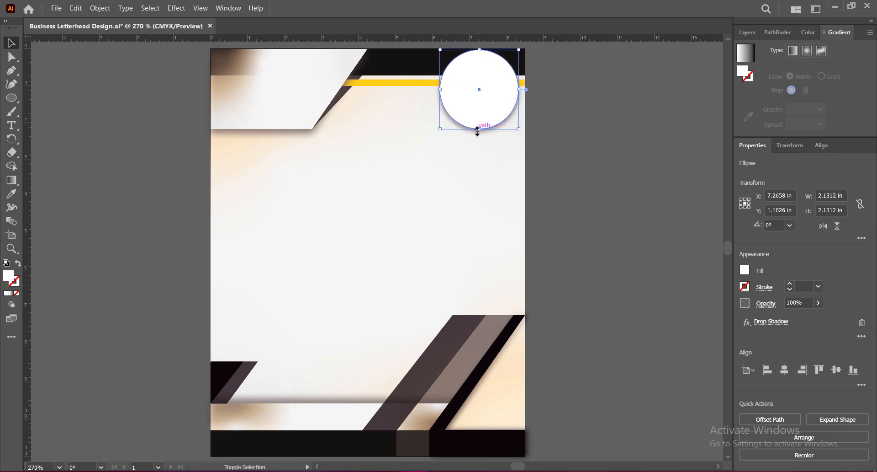
click(608, 175)
key(ctrl+s)
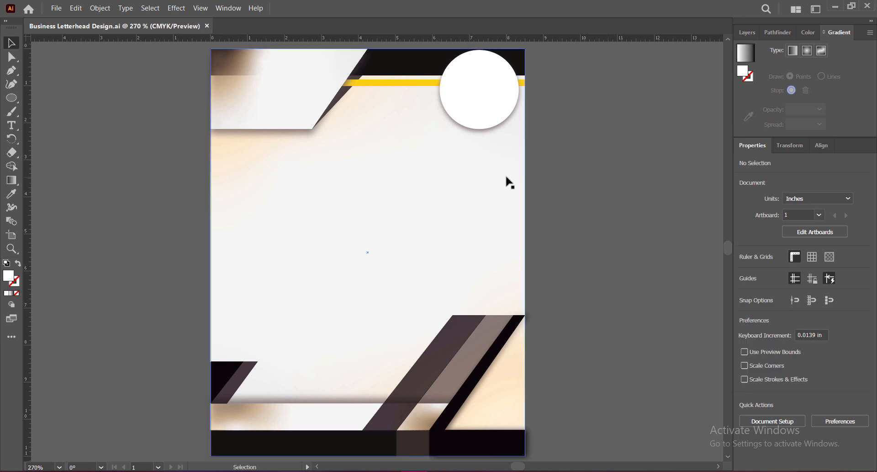
Add the two-line text "PMC GALAXY" in the header gradient shape, right-align it and enlarge it to about 33 pt.
key(t)
click(274, 74)
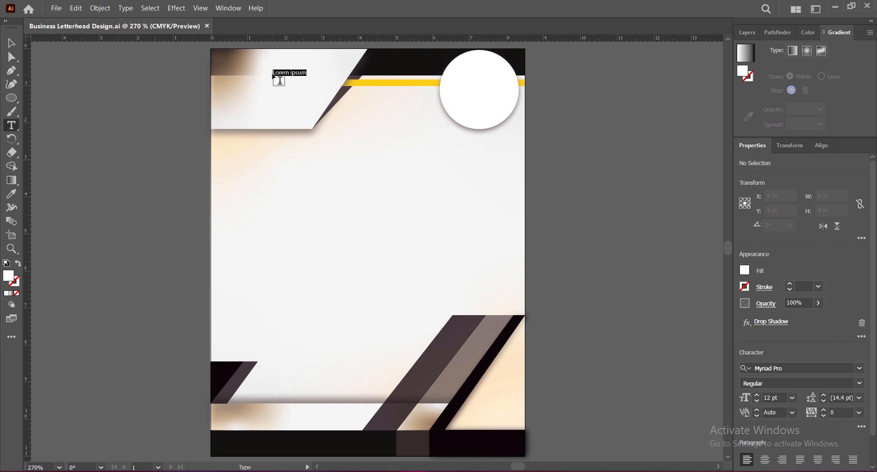
text(R)
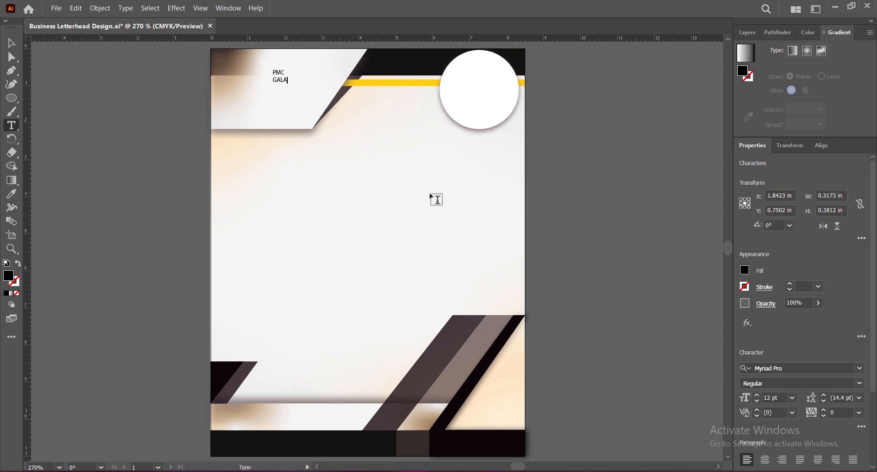
key(Escape)
scroll(788, 337, down, 3)
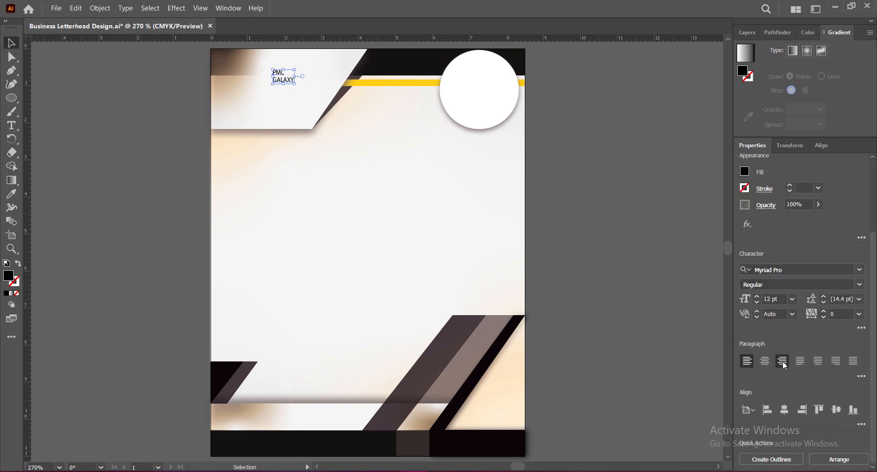
click(783, 361)
drag(273, 84, 312, 109)
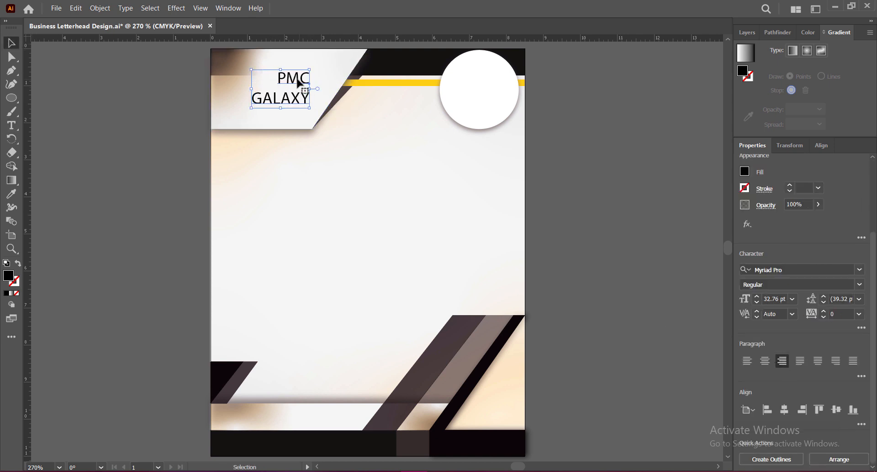
drag(258, 112, 335, 65)
Set the PMC line in Impact and the GALAXY line in Franklin Gothic Medium Cond, adjusting their sizes to similar widths.
double_click(320, 66)
click(860, 269)
click(813, 348)
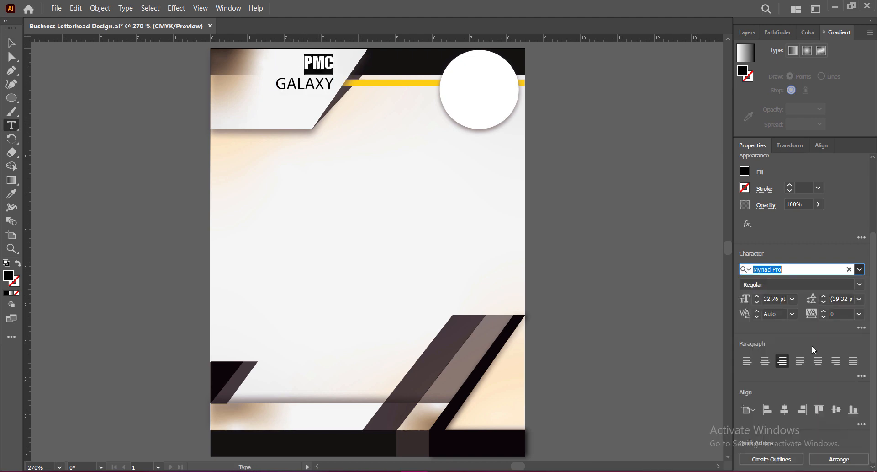
drag(286, 84, 342, 64)
click(860, 270)
click(747, 363)
click(757, 296)
click(757, 301)
click(12, 43)
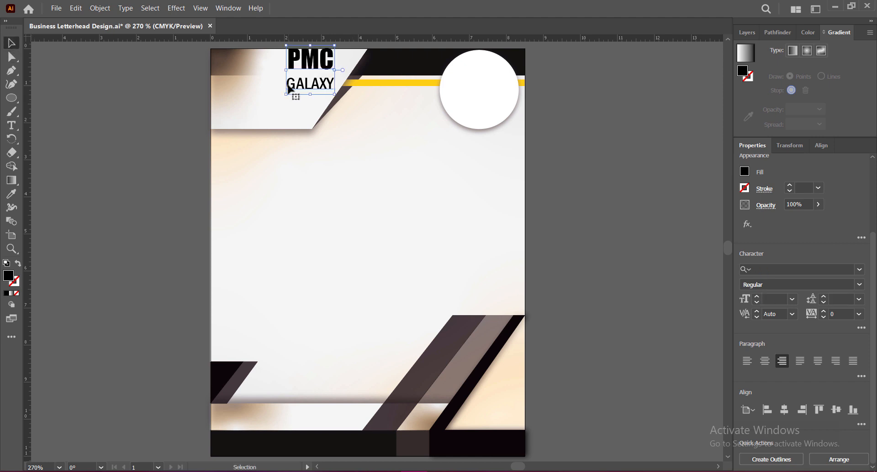
Tighten the leading of the GALAXY line, and scale down and reposition the text block inside the header shape.
double_click(288, 86)
drag(288, 86, 335, 86)
click(824, 301)
click(824, 301)
click(12, 43)
drag(310, 45, 311, 54)
mouse_move(321, 70)
mouse_down()
mouse_move(313, 69)
mouse_move(331, 65)
mouse_up()
Set the logo text's tracking to 75 and widen the PMC line's tracking to match the GALAXY line's width.
click(860, 314)
click(848, 277)
double_click(288, 66)
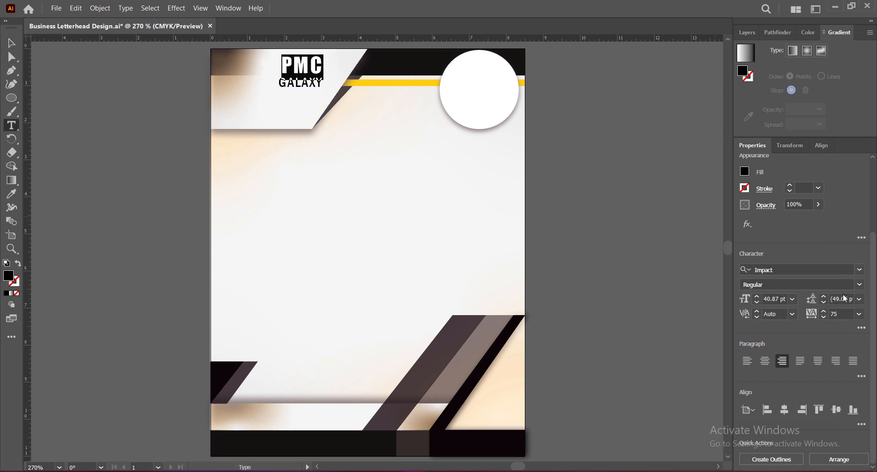
drag(825, 310, 826, 309)
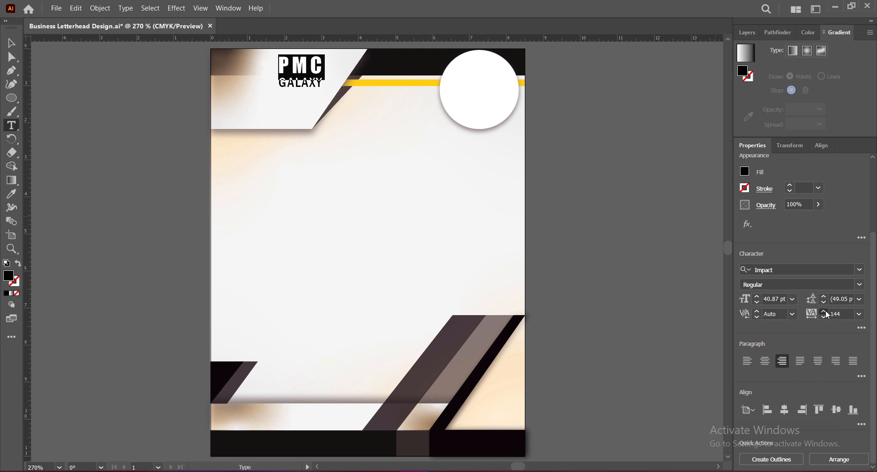
key(ctrl+z)
key(ctrl+z)
key(ctrl+z)
key(ctrl+z)
key(ctrl+z)
key(ctrl+z)
key(ctrl+z)
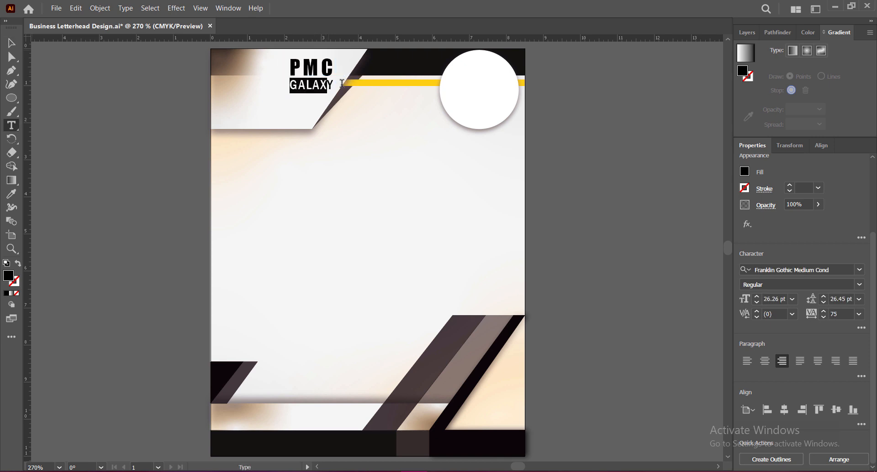
Underline the GALAXY line of the logo text.
click(862, 327)
click(841, 255)
click(12, 43)
click(160, 105)
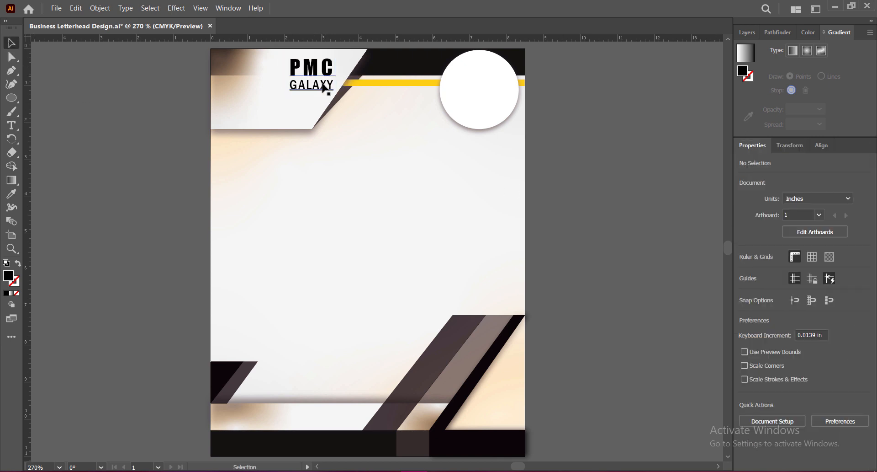
Recolour the GALAXY line by sampling the footer's dark translucent strip with the Eyedropper.
double_click(328, 87)
drag(333, 86, 287, 87)
click(11, 193)
click(433, 354)
click(12, 43)
click(623, 230)
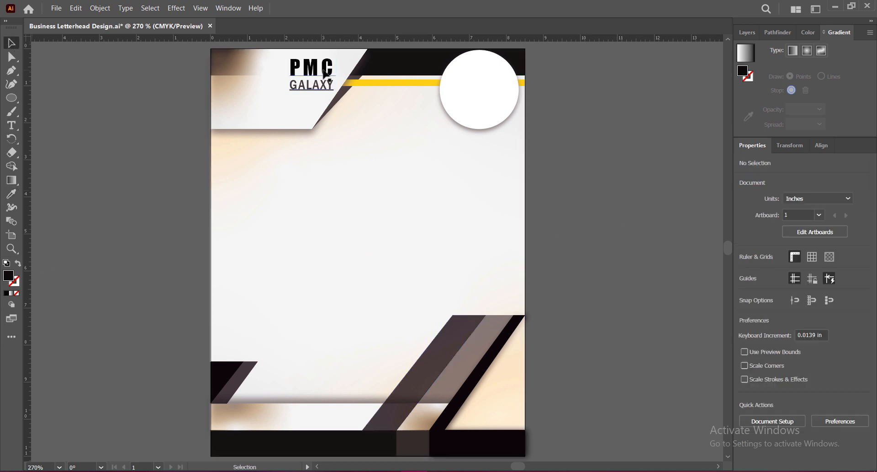
Nudge the PMC GALAXY text three increments right and five increments up within the header shape.
click(329, 83)
key(Right)
key(Right)
key(Right)
key(Up)
key(Up)
key(Up)
key(Up)
key(Up)
click(631, 233)
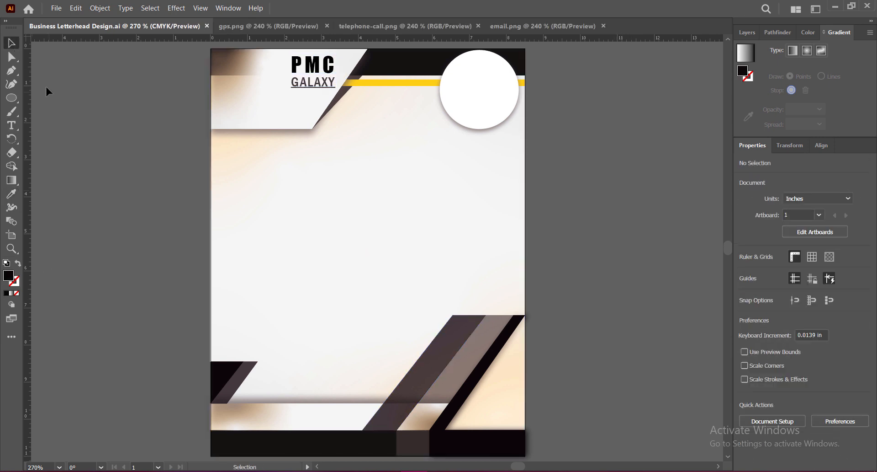
Start a phone number text line in the header shape in 12 pt Franklin Gothic Medium Cond with 0 tracking and no underline.
click(249, 95)
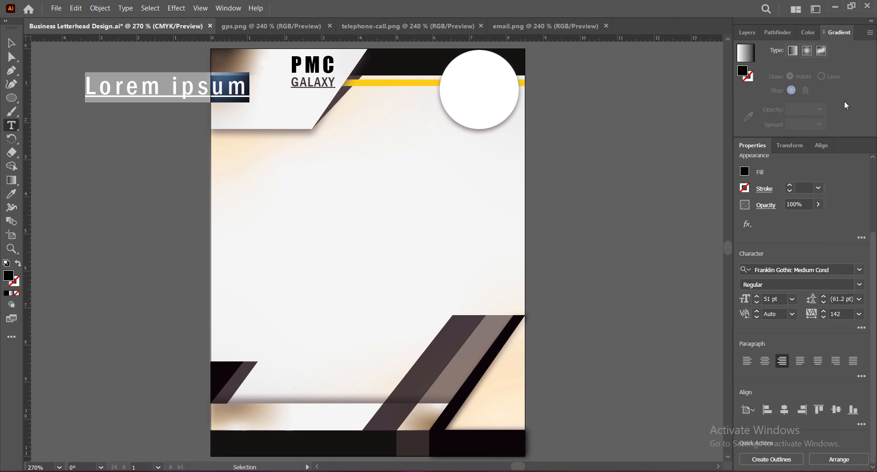
click(859, 314)
click(846, 214)
click(861, 328)
click(841, 257)
click(759, 140)
click(792, 299)
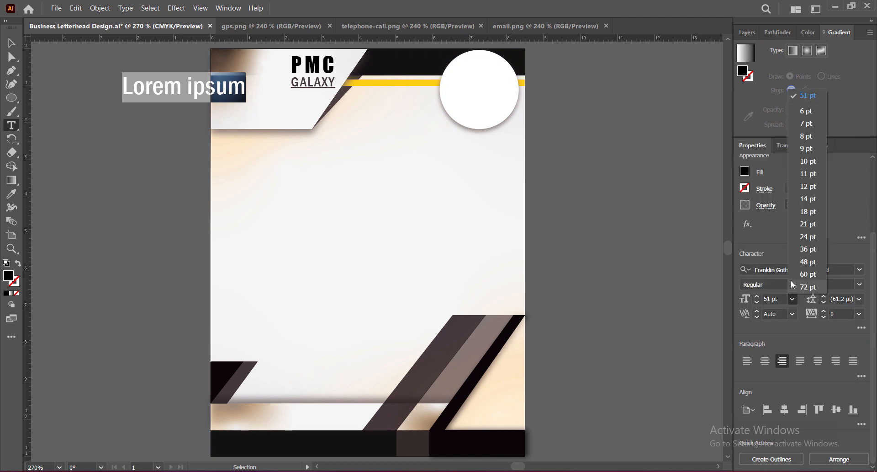
click(807, 187)
click(860, 270)
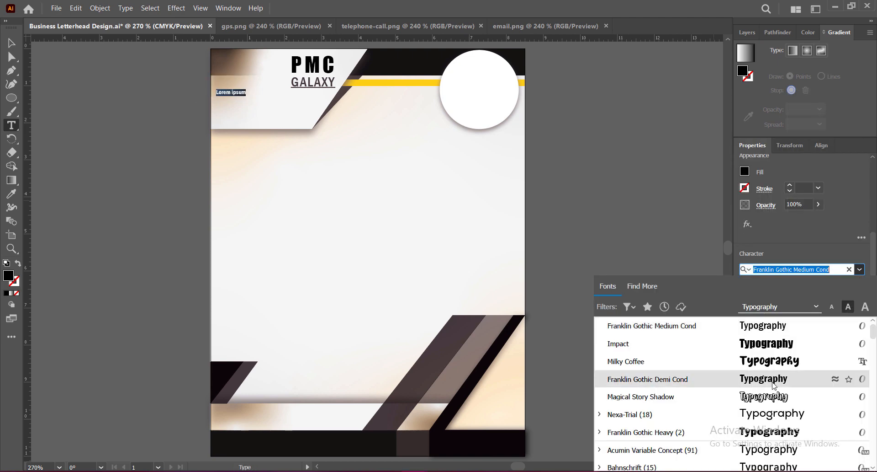
click(775, 328)
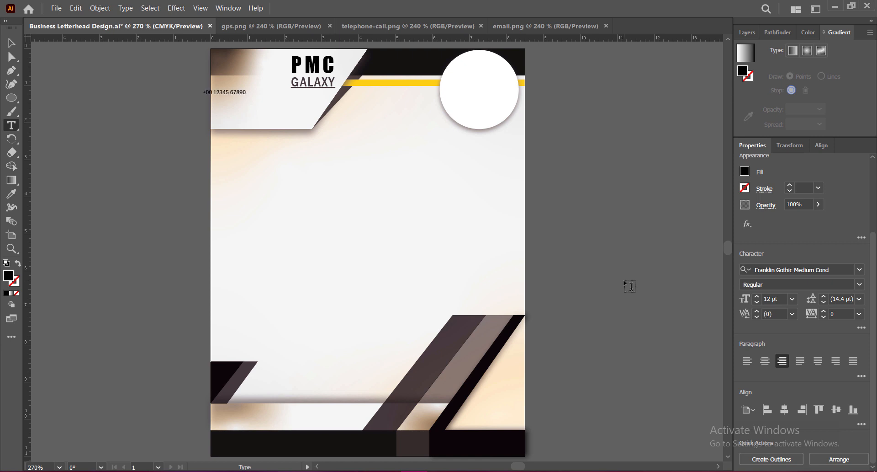
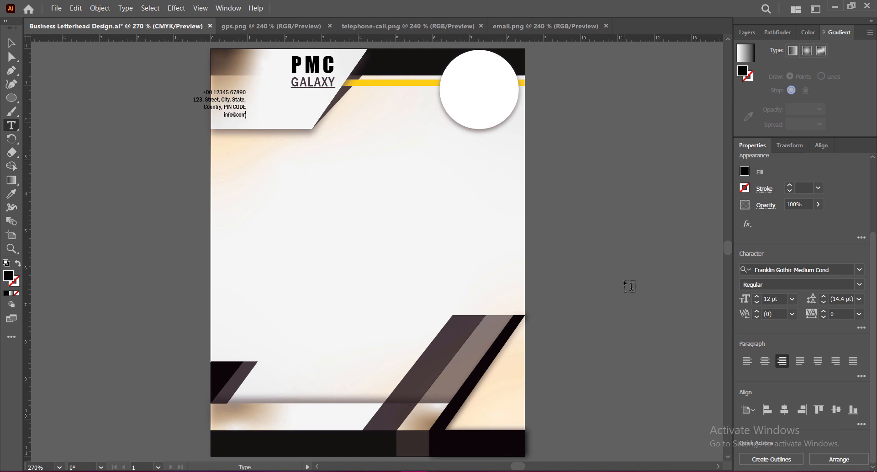
Complete the contact text with the e-mail line and left-align the enlarged block inside the header shape.
text(com)
click(12, 43)
mouse_move(235, 99)
mouse_down()
mouse_move(286, 103)
mouse_move(276, 95)
mouse_move(241, 109)
mouse_up()
click(747, 361)
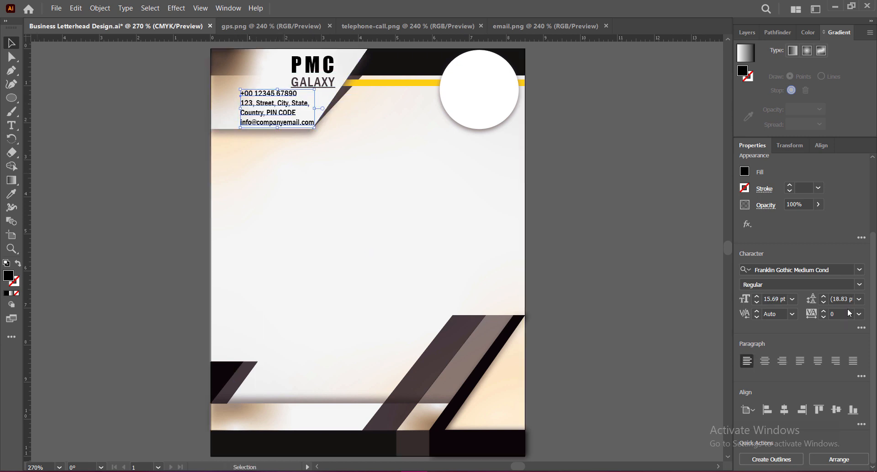
Set the contact text to 12 pt with 18 pt leading and 50 tracking, and fit it beneath the GALAXY line.
click(859, 299)
click(845, 188)
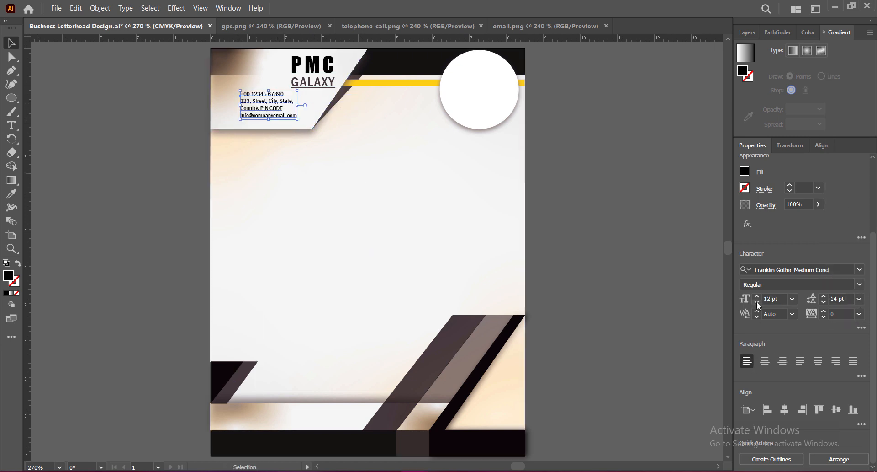
click(860, 314)
click(844, 265)
drag(275, 100, 292, 95)
click(825, 296)
click(825, 297)
click(825, 296)
click(825, 297)
Set the phone number line in 15 pt Franklin Gothic Demi Cond and shift the contact block left within the header shape.
double_click(278, 104)
click(757, 296)
click(757, 295)
click(758, 296)
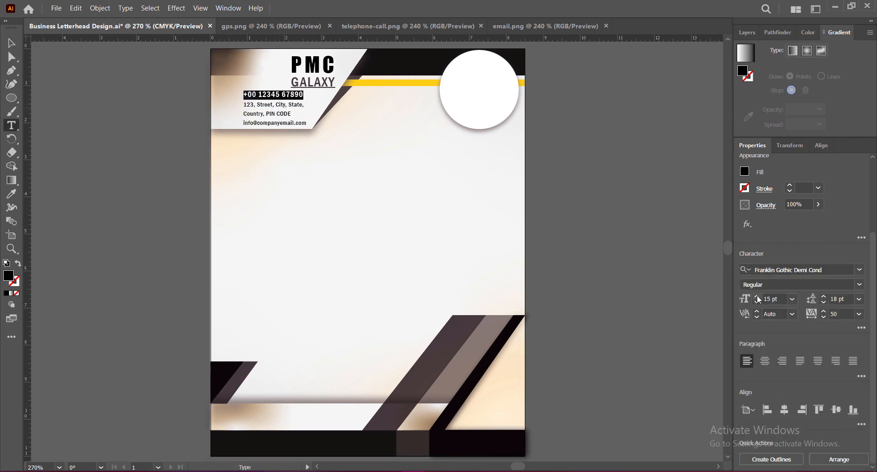
click(11, 42)
drag(276, 89, 298, 110)
key(shift+Right)
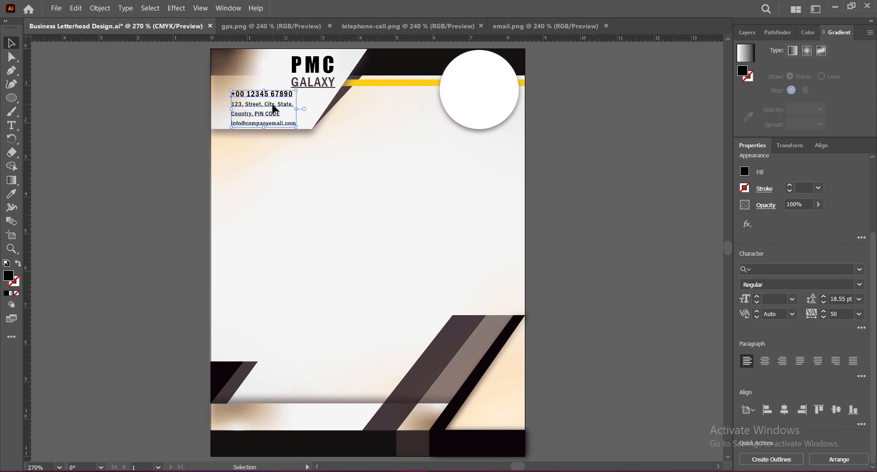
Nudge the PMC GALAXY text slightly right and up within the header shape.
click(607, 186)
click(328, 72)
key(Right)
key(Right)
key(Right)
key(Right)
key(Right)
key(Up)
key(Up)
key(Up)
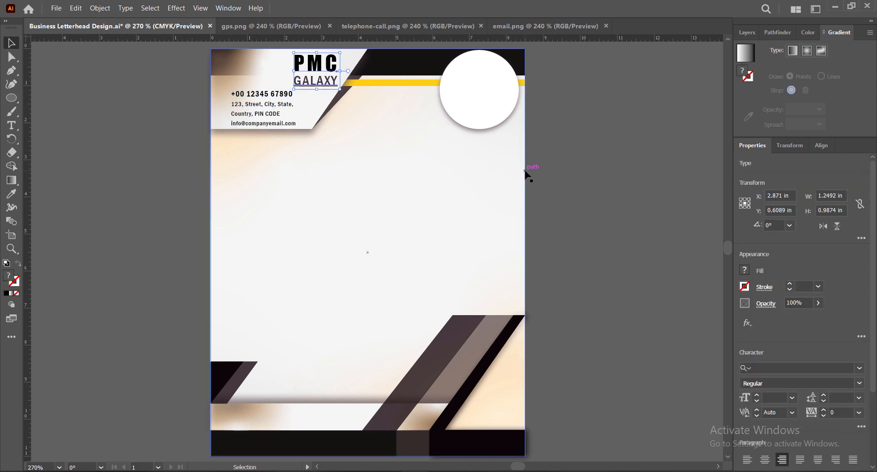
key(Down)
click(561, 175)
Nudge the contact text three increments right and two down, and save the document.
click(276, 104)
key(Right)
key(Right)
key(Right)
key(Right)
key(Down)
key(Down)
click(584, 175)
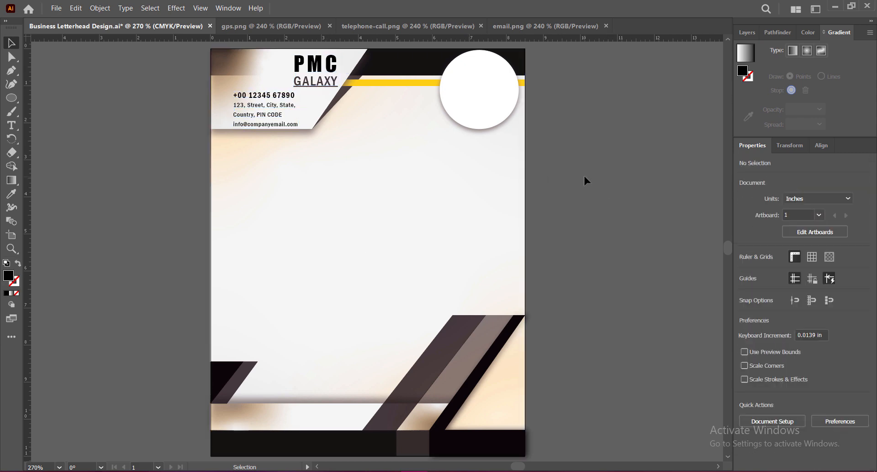
key(ctrl+s)
Bring the telephone-call.png icon into the letterhead, scaled to about 0.26 in, and place it beside the phone number.
click(406, 26)
drag(402, 192, 342, 183)
drag(309, 137, 310, 295)
drag(311, 327, 222, 103)
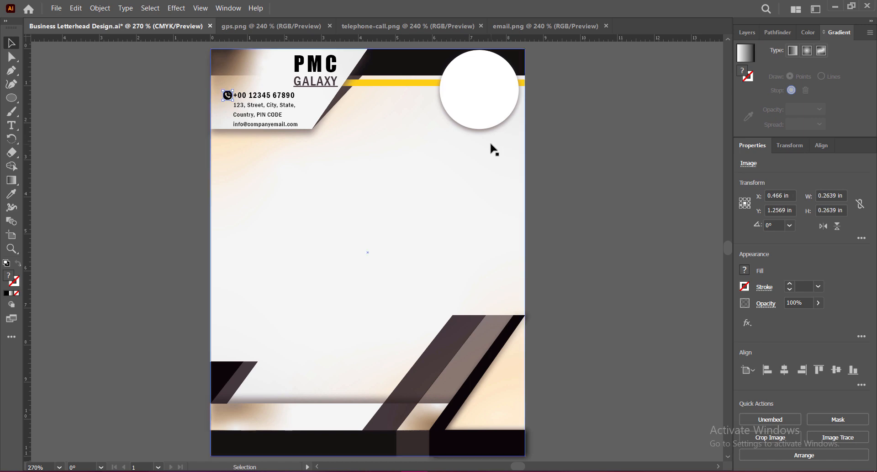
Bring the gps.png icon into the letterhead, scaled to about 0.25 in, and place it beside the address line.
click(265, 26)
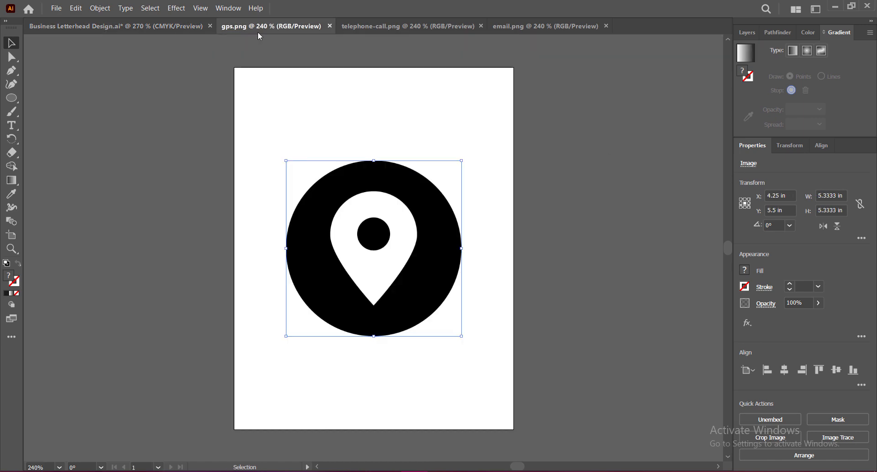
drag(422, 225, 307, 288)
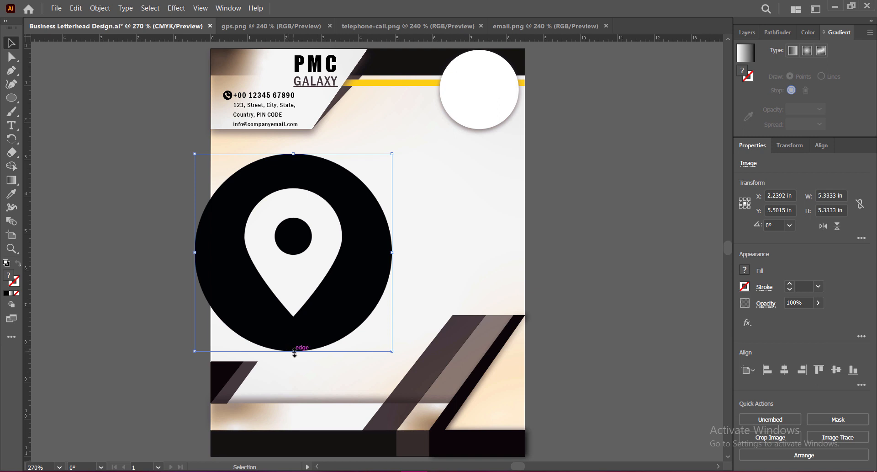
drag(295, 361, 228, 105)
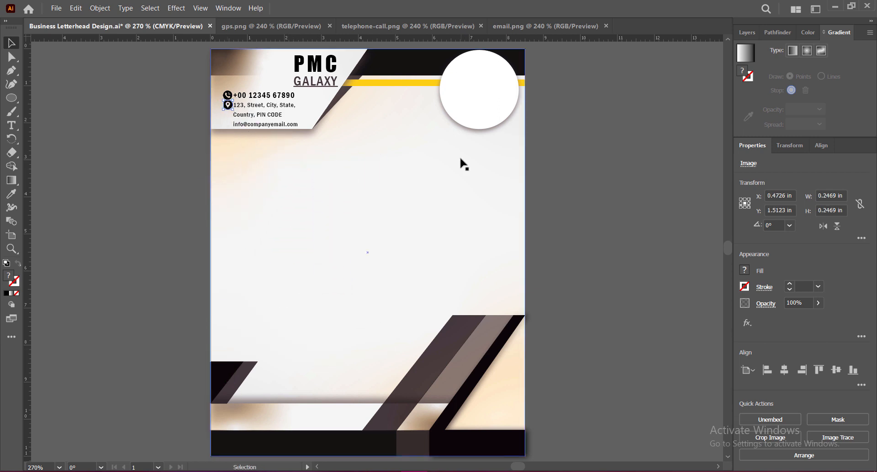
Nudge the phone icon slightly right to line up with the location icon.
click(463, 163)
click(228, 95)
click(561, 195)
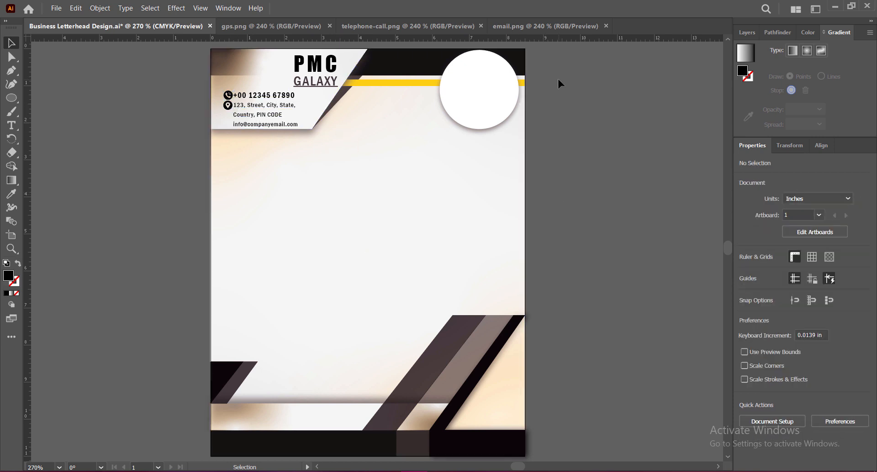
Bring the email.png icon into the letterhead, scaled to about 0.25 in, and place it beside the e-mail line.
click(545, 26)
drag(394, 198, 368, 212)
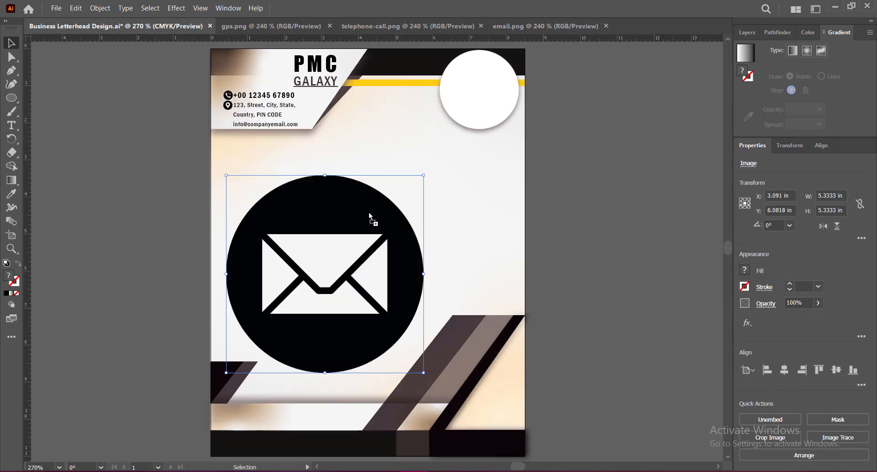
drag(325, 175, 225, 121)
click(108, 145)
click(228, 122)
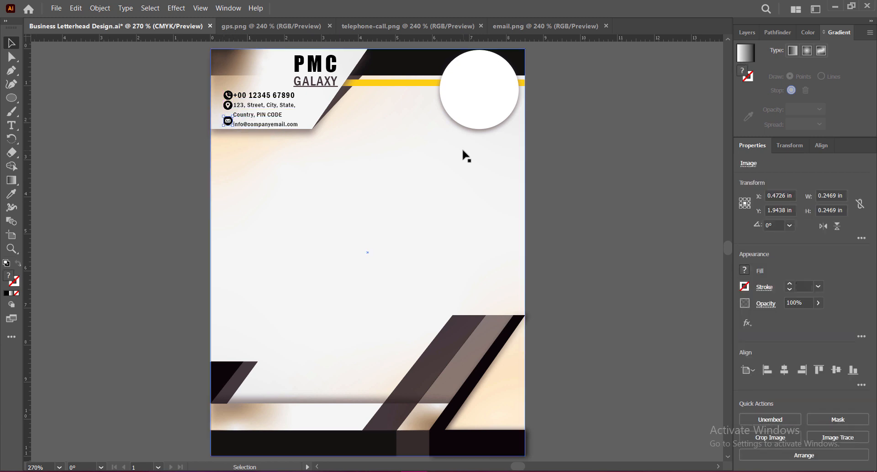
key(ctrl+shift+a)
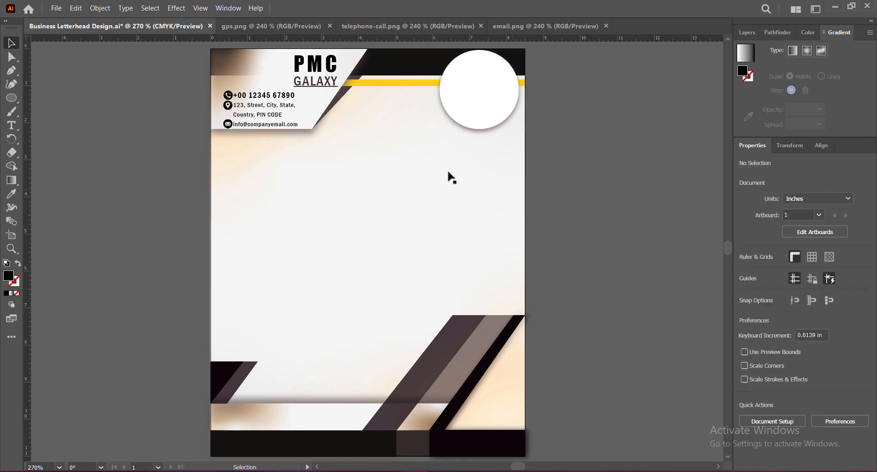
Nudge the contact text three increments right and two up, clear of the icons.
click(287, 106)
key(Right)
key(Right)
key(Right)
key(Up)
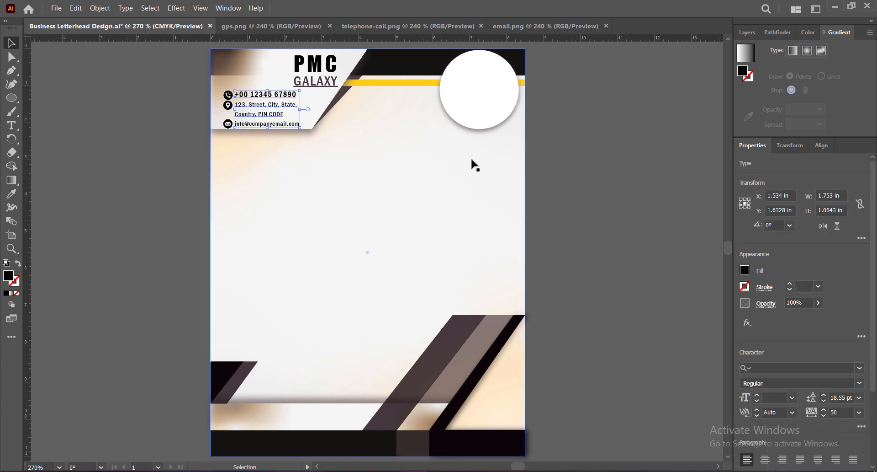
key(Up)
click(574, 175)
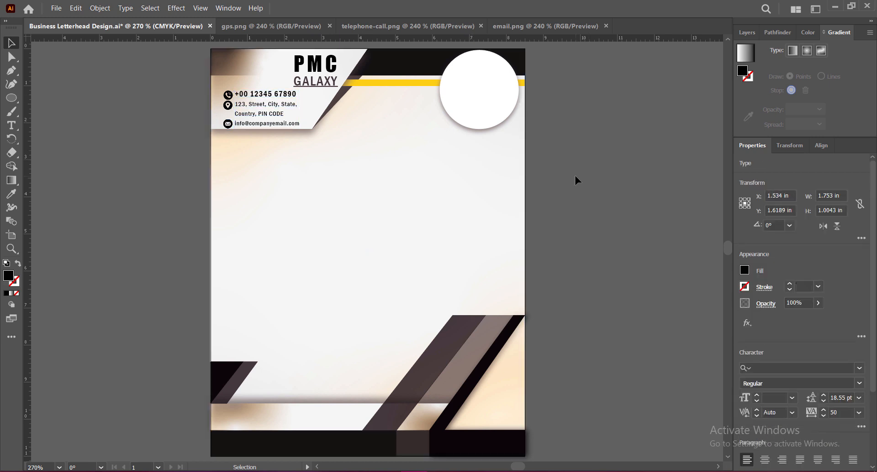
Nudge the e-mail, phone and location icons up to line up with their text lines.
click(229, 123)
key(Up)
click(228, 94)
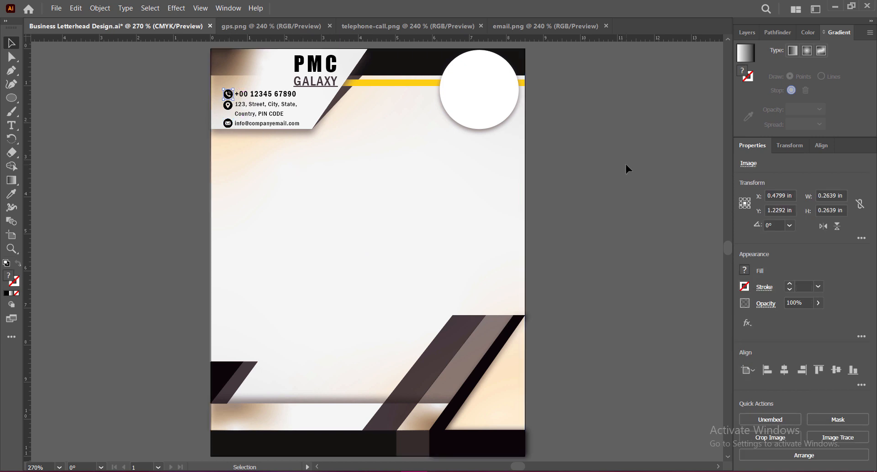
click(228, 105)
click(606, 173)
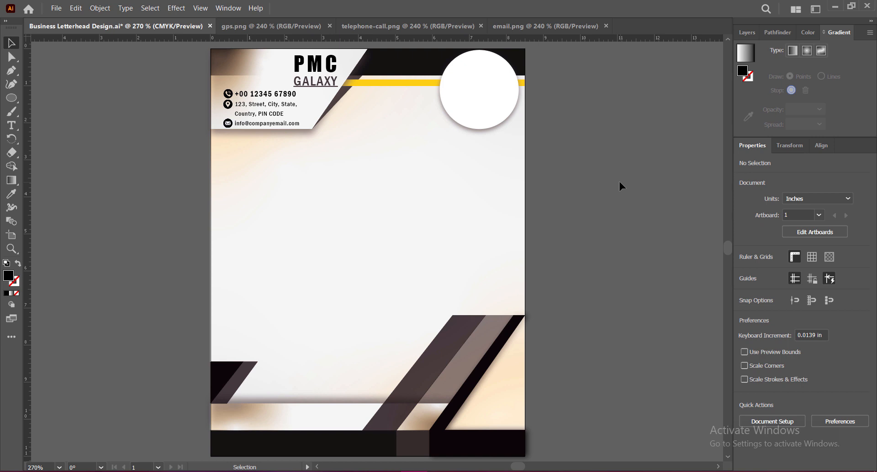
click(228, 104)
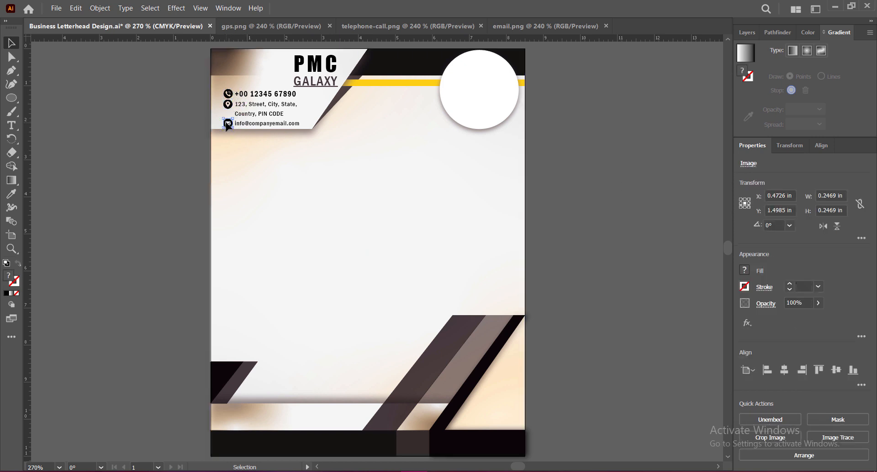
click(596, 173)
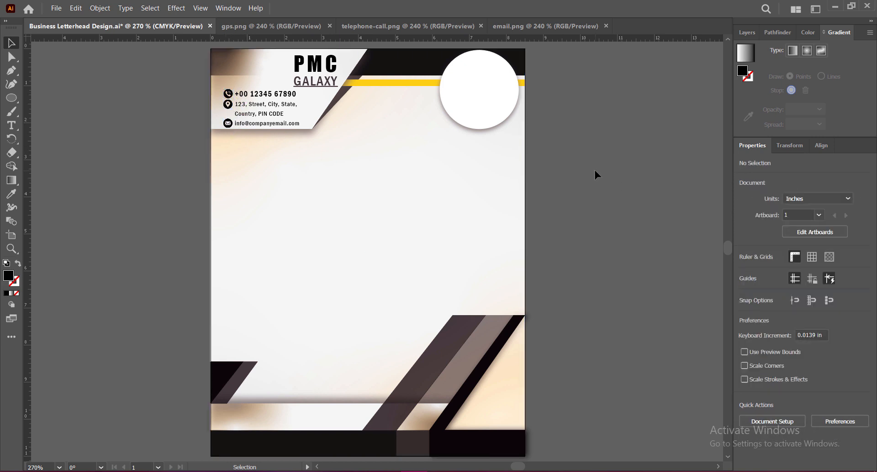
Try enlarging the PMC GALAXY text, and undo the scaling.
click(335, 71)
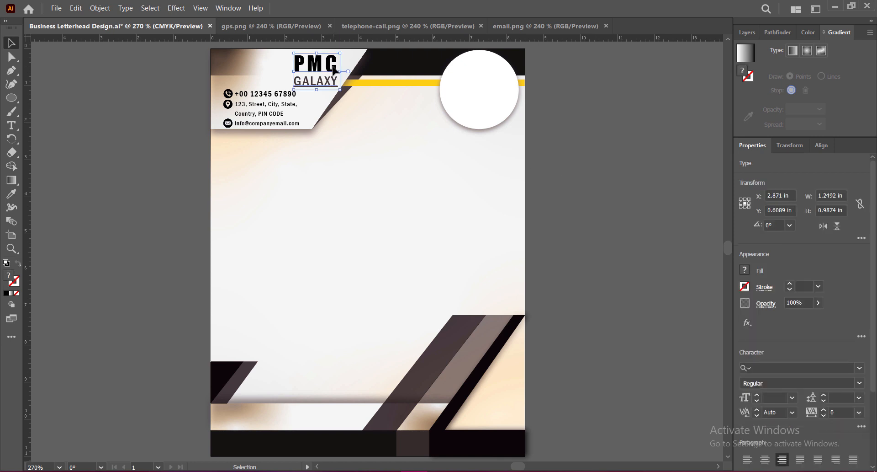
drag(295, 71, 290, 71)
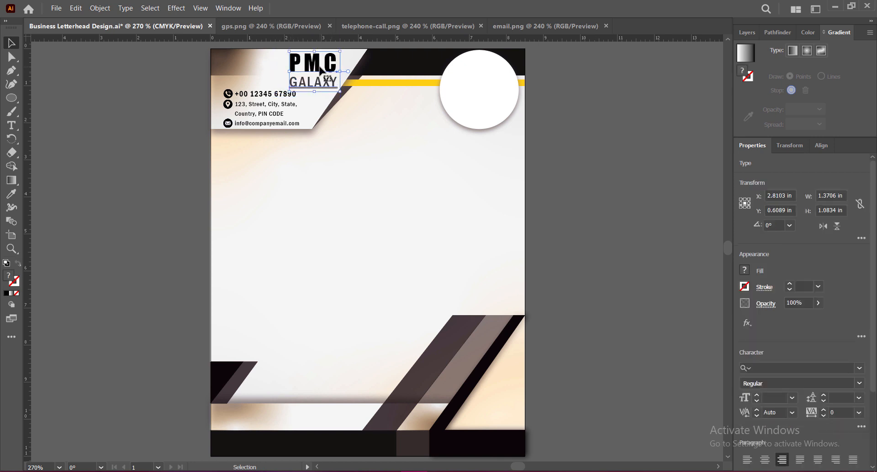
key(ctrl+z)
Move the PMC GALAXY text left above the contact details, to about X 1.70 in, Y 0.57 in.
key(Left)
key(Left)
key(Left)
key(Left)
key(Left)
key(Left)
key(Left)
key(Left)
key(Left)
key(Left)
key(Left)
key(Left)
key(Left)
key(Left)
key(Left)
key(Left)
key(Left)
key(Left)
key(Left)
key(Left)
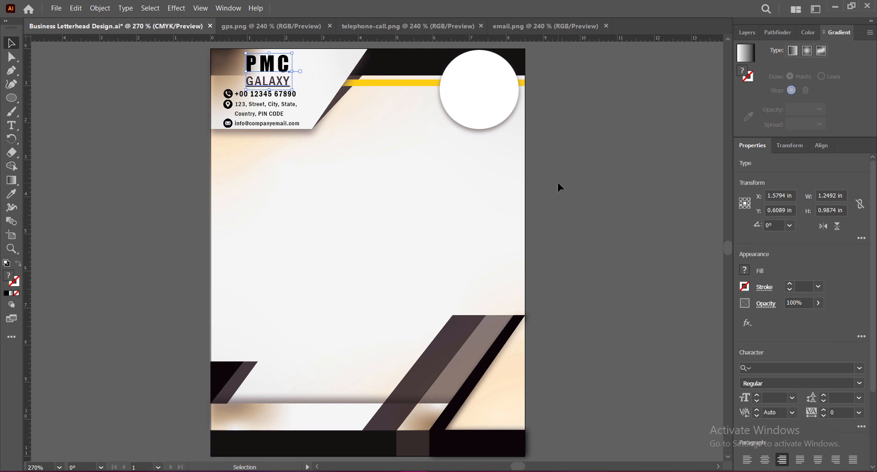
key(Right)
key(Right)
key(Right)
key(Right)
key(Right)
key(Right)
key(Right)
key(Right)
key(Right)
click(603, 218)
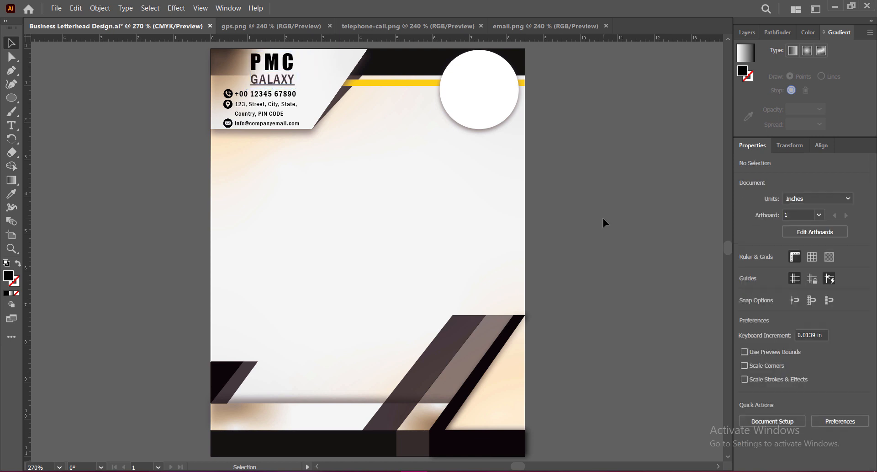
Move the contact text and its three icons together to about X 1.73 in, Y 1.60 in, beneath the company name.
click(255, 96)
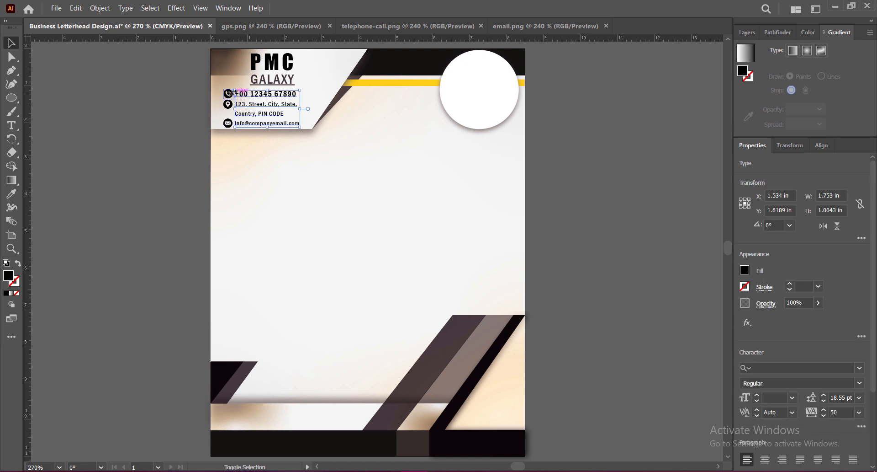
shift+click(229, 95)
shift+click(229, 105)
shift+click(228, 124)
key(Right)
key(Right)
key(Right)
key(Right)
key(Right)
key(Right)
key(Right)
key(Right)
key(Right)
key(Right)
key(Right)
key(Right)
key(Right)
key(Right)
key(Right)
key(Right)
key(Right)
key(Right)
key(Right)
key(Right)
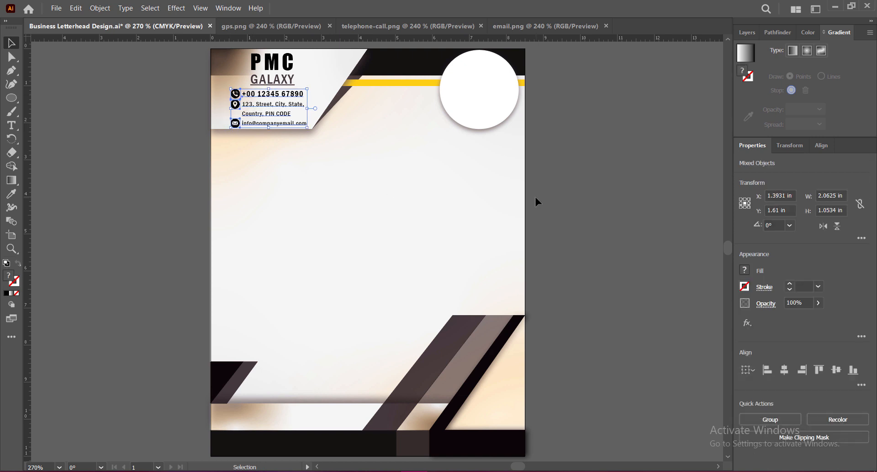
key(Up)
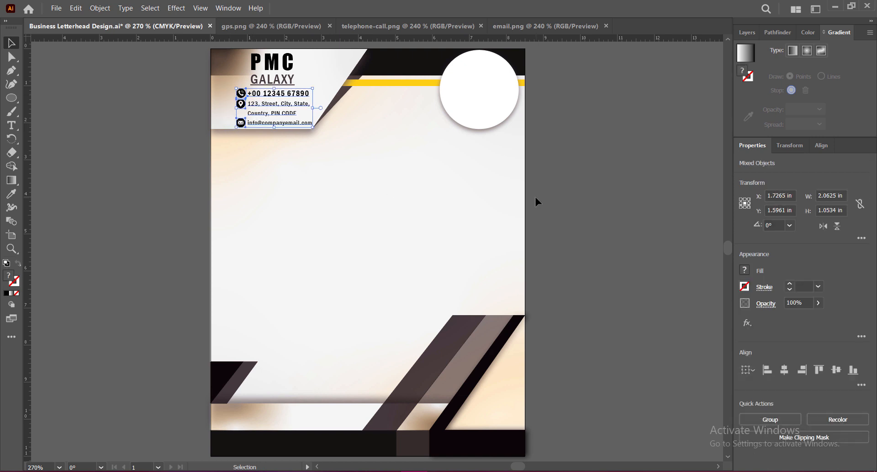
click(581, 210)
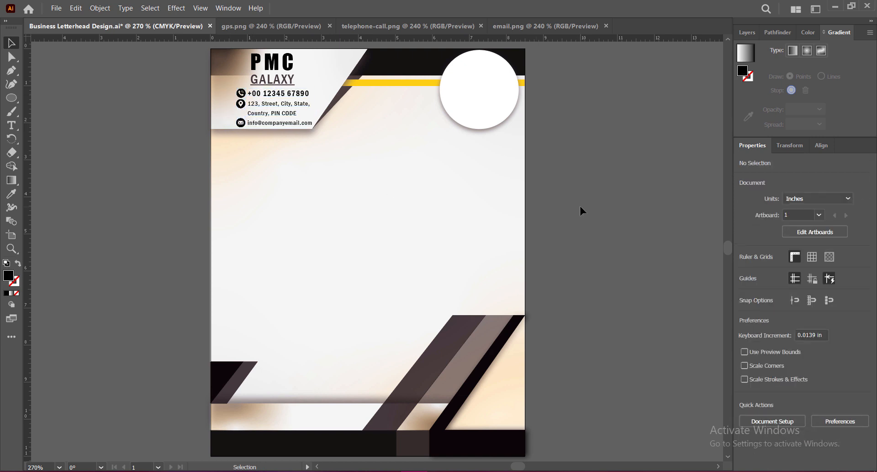
Tighten the GALAXY line's leading to 23 pt.
double_click(289, 65)
drag(252, 79, 352, 94)
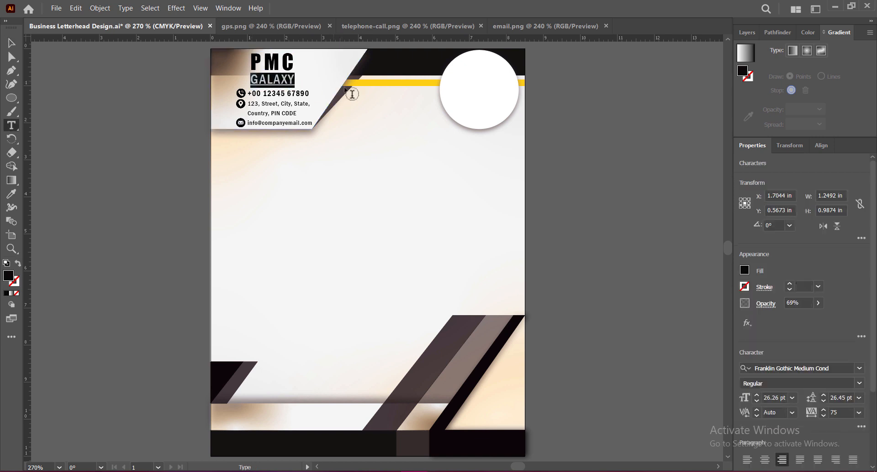
click(824, 400)
click(824, 401)
click(824, 401)
click(824, 401)
click(824, 401)
click(824, 401)
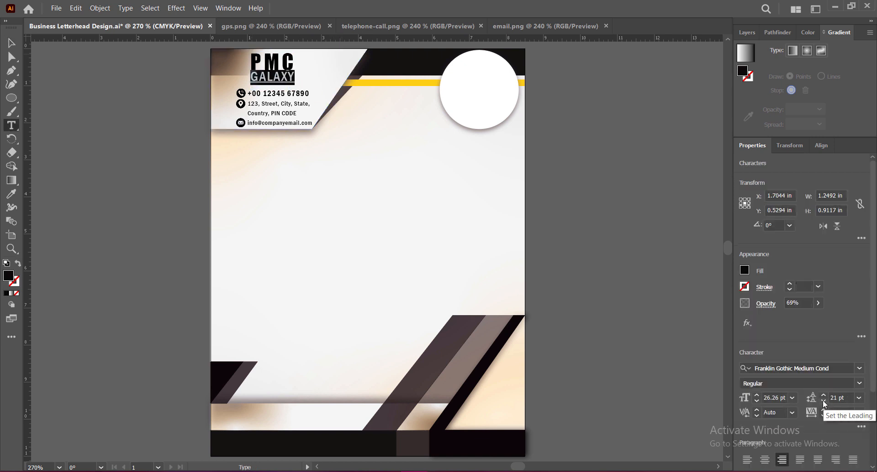
click(824, 396)
click(823, 396)
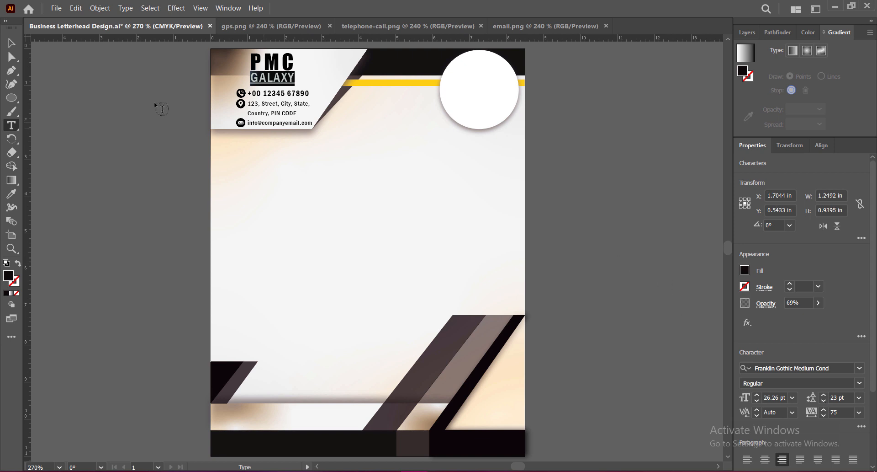
key(Escape)
click(557, 191)
Loosen the GALAXY line's leading slightly and move the PMC GALAXY text to about X 1.75 in, Y 0.56 in.
double_click(292, 70)
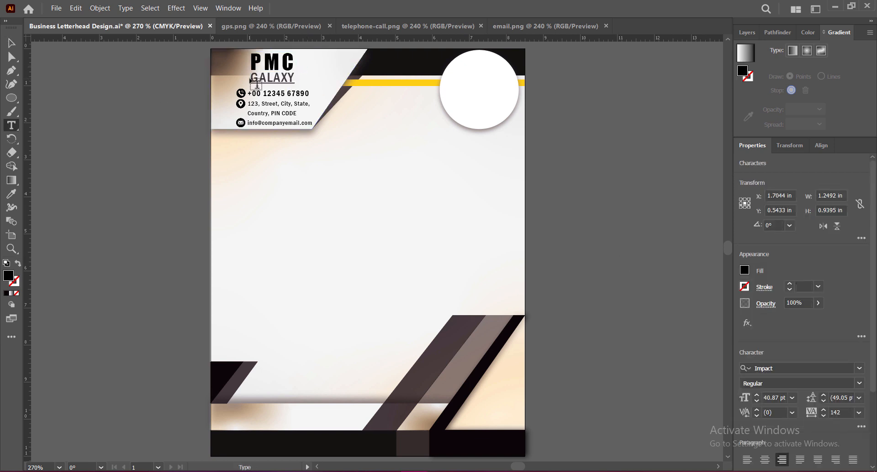
click(256, 85)
key(ctrl+z)
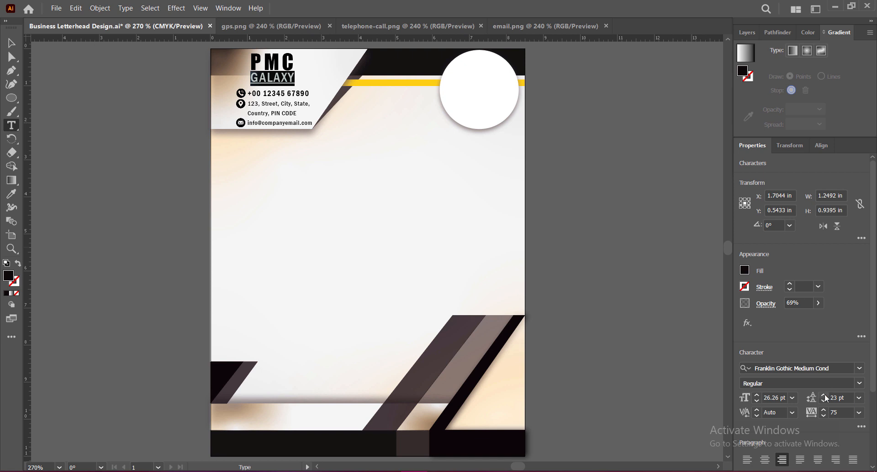
key(Escape)
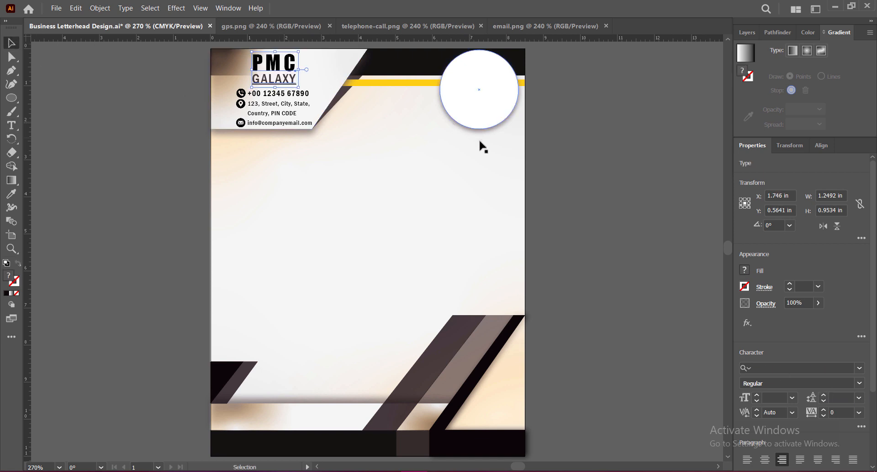
click(562, 162)
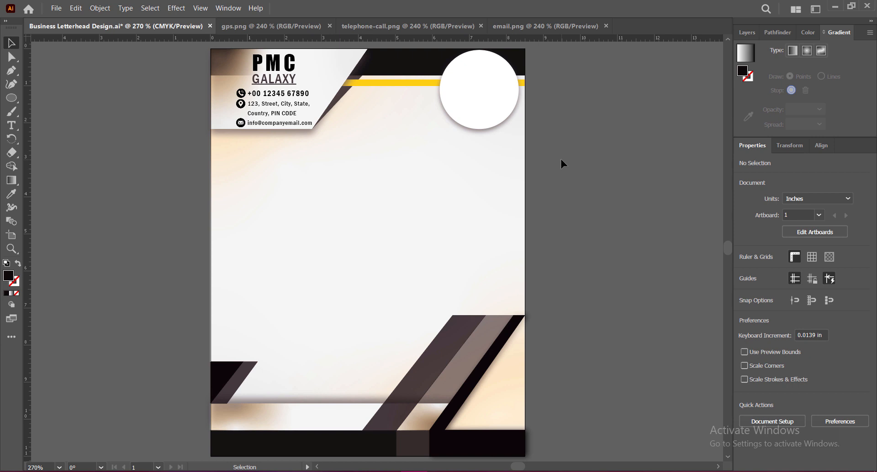
Nudge the PMC GALAXY text down to about Y 0.59 in and reset its tracking to 0.
click(273, 67)
drag(275, 51, 275, 55)
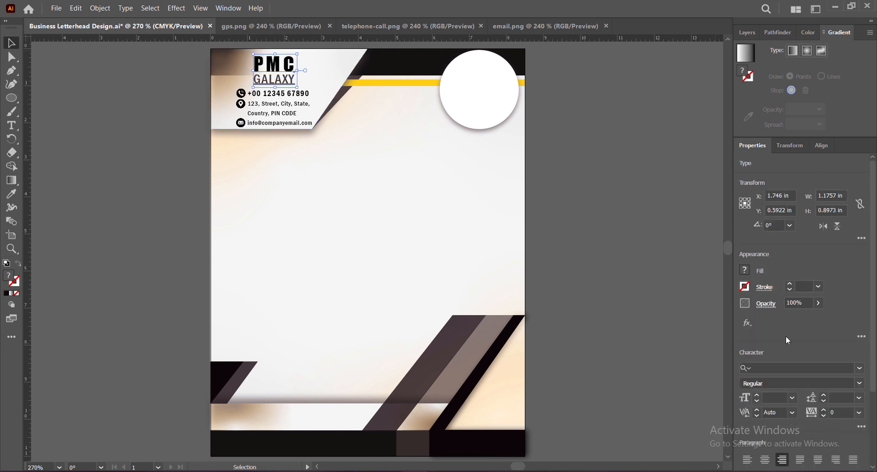
click(859, 412)
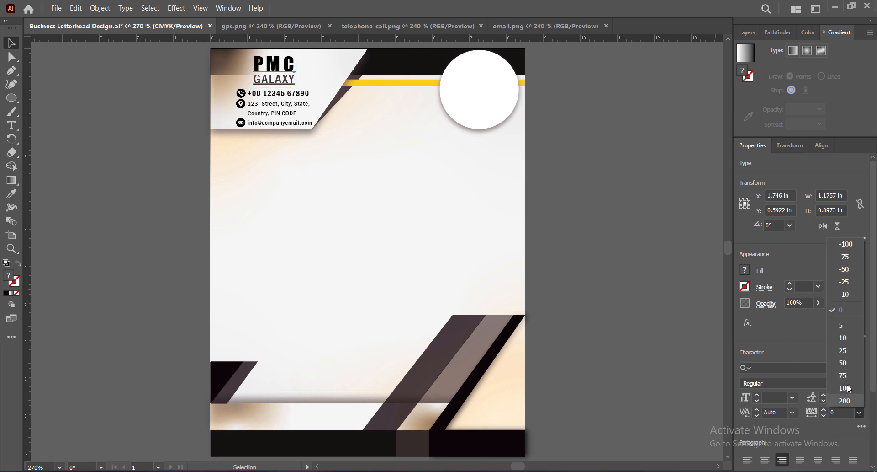
click(620, 259)
click(619, 259)
click(279, 65)
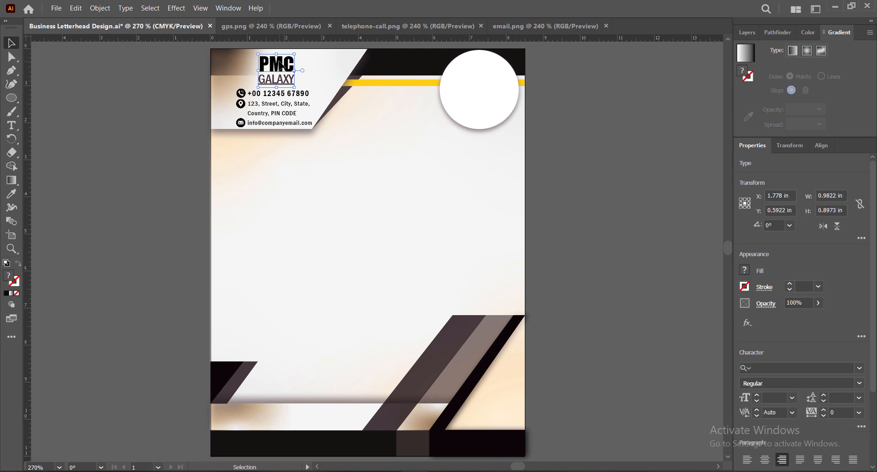
Set the tracking to 75 for the GALAXY line and 130 for the PMC line.
double_click(276, 76)
drag(258, 78, 317, 81)
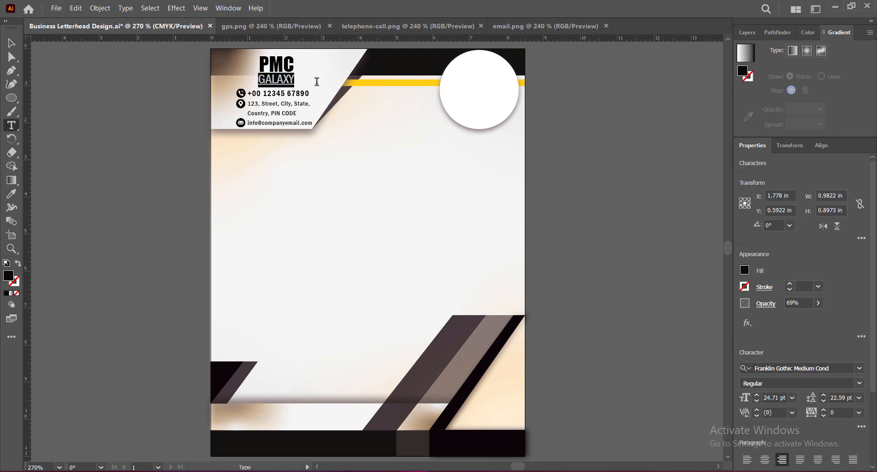
click(859, 414)
click(859, 414)
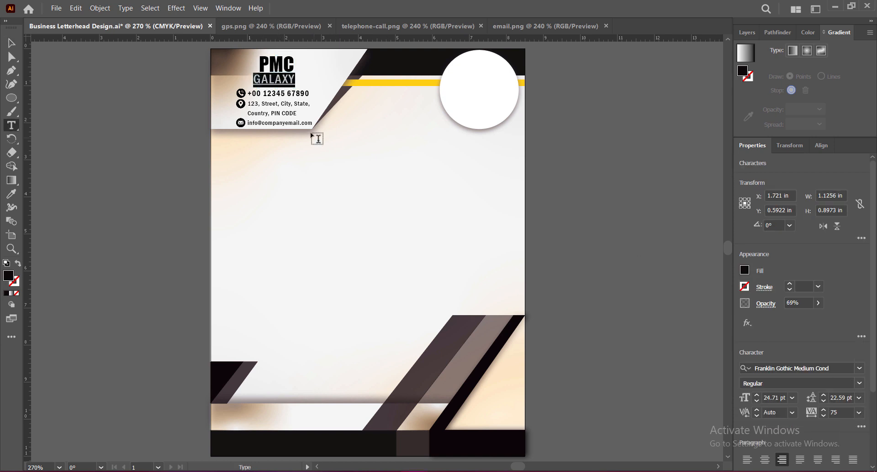
drag(258, 60, 300, 63)
click(861, 412)
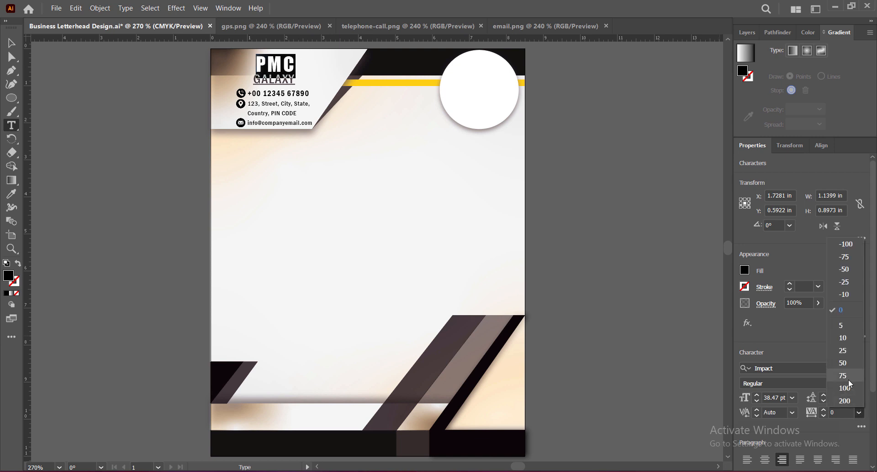
click(845, 388)
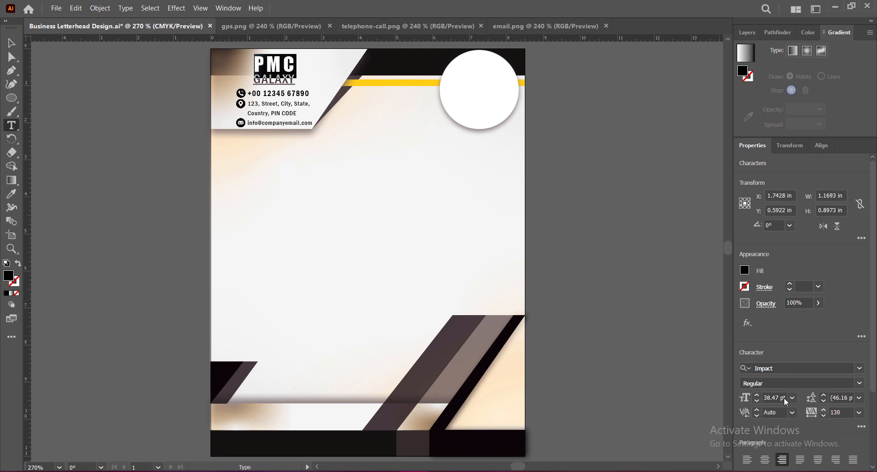
Raise the PMC GALAXY text to about Y 0.56 in and save the document.
key(Escape)
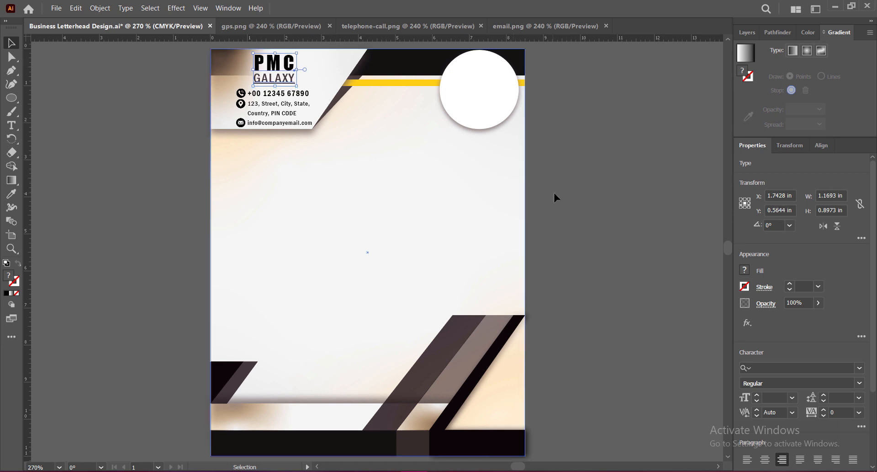
click(575, 202)
key(ctrl+s)
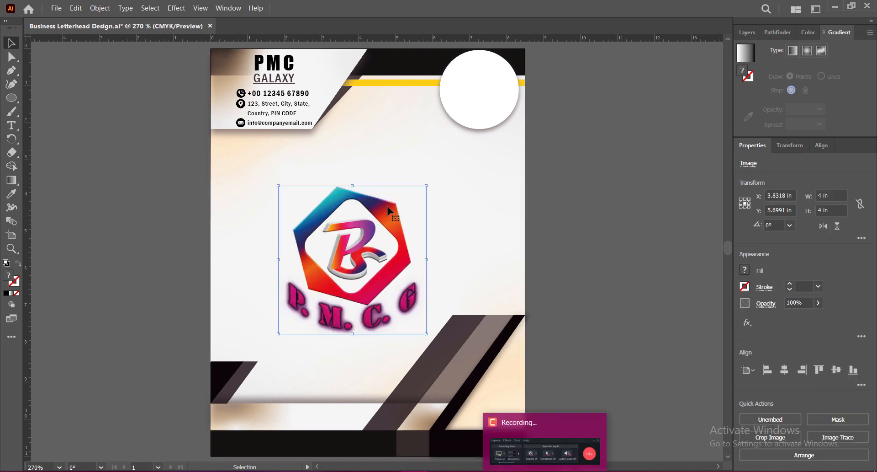
Scale the P.M.C.G logo image to about 1.77 in square and centre it on the white circle, about X 7.27 in, Y 1.07 in.
drag(352, 338, 353, 260)
drag(380, 212, 492, 82)
drag(436, 90, 440, 90)
drag(502, 69, 507, 68)
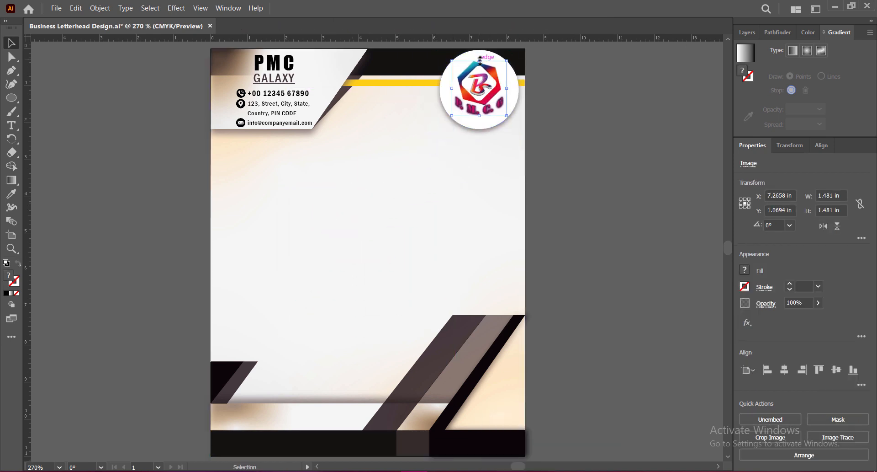
drag(444, 89, 448, 88)
drag(504, 66, 502, 64)
Adjust the logo image's color balance with preview on, shifting its colors to blue and orange tones.
click(75, 8)
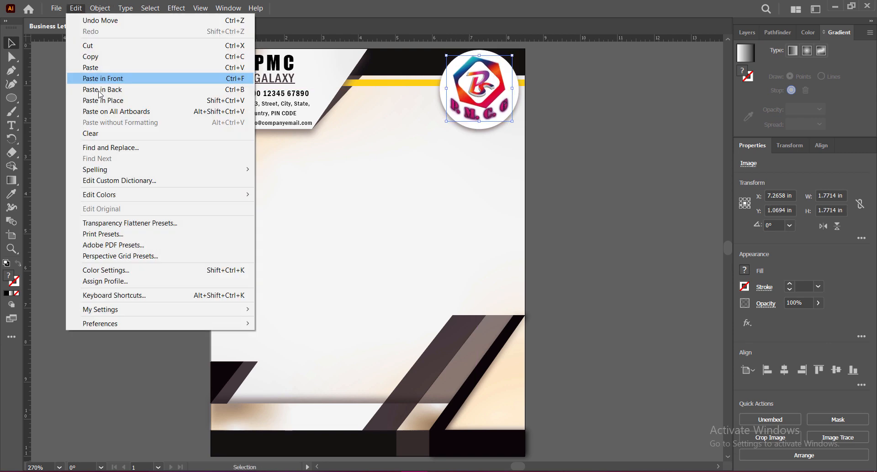
mouse_move(172, 194)
click(292, 219)
click(666, 193)
click(572, 225)
mouse_move(661, 99)
mouse_down()
mouse_move(674, 99)
mouse_move(637, 99)
mouse_up()
mouse_move(661, 116)
mouse_down()
mouse_move(684, 117)
mouse_move(616, 116)
mouse_up()
mouse_move(637, 99)
mouse_down()
mouse_move(688, 100)
mouse_move(666, 100)
mouse_up()
drag(617, 116, 620, 117)
drag(661, 133, 620, 133)
drag(667, 100, 642, 100)
drag(619, 133, 720, 136)
drag(622, 117, 618, 100)
drag(693, 135, 662, 150)
drag(608, 99, 648, 134)
double_click(736, 98)
text(0)
click(737, 115)
click(679, 225)
click(610, 228)
click(497, 73)
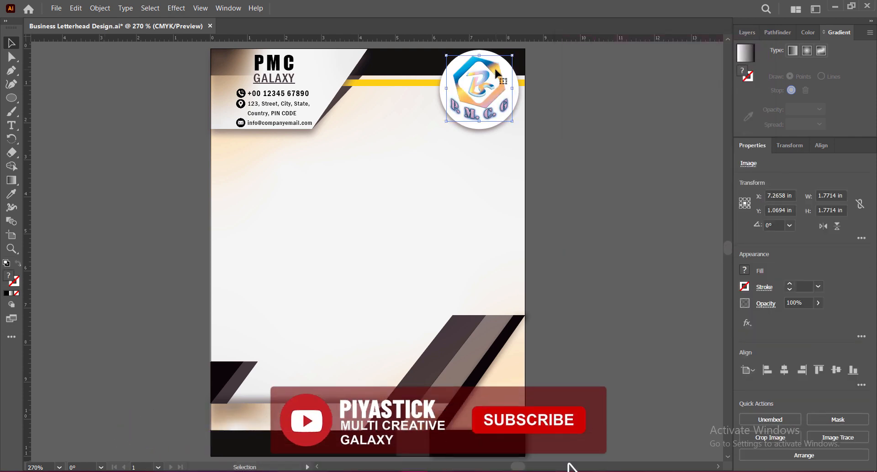
click(619, 150)
Saturate the recolored logo image at 51% intensity.
click(497, 71)
click(75, 8)
mouse_move(98, 192)
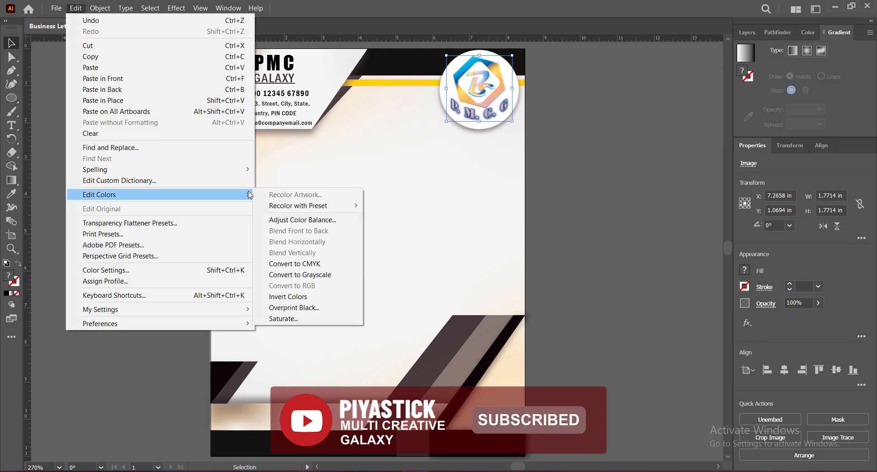
click(274, 315)
click(350, 251)
drag(440, 226, 461, 226)
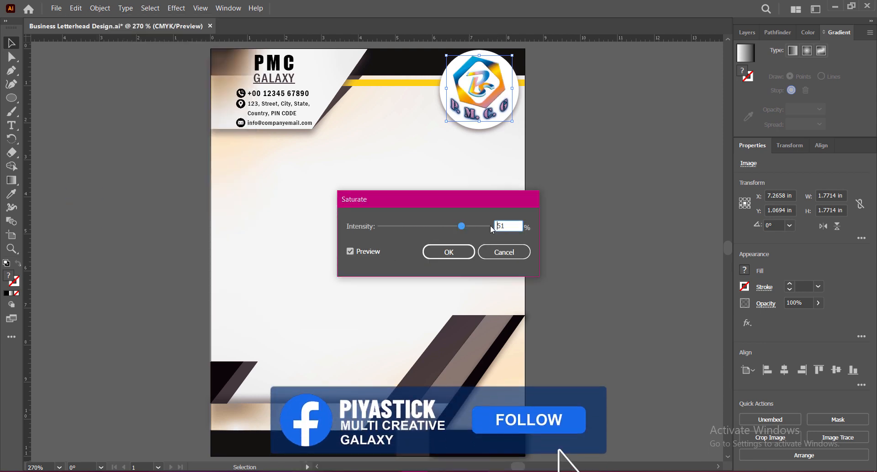
click(448, 252)
click(472, 276)
click(563, 215)
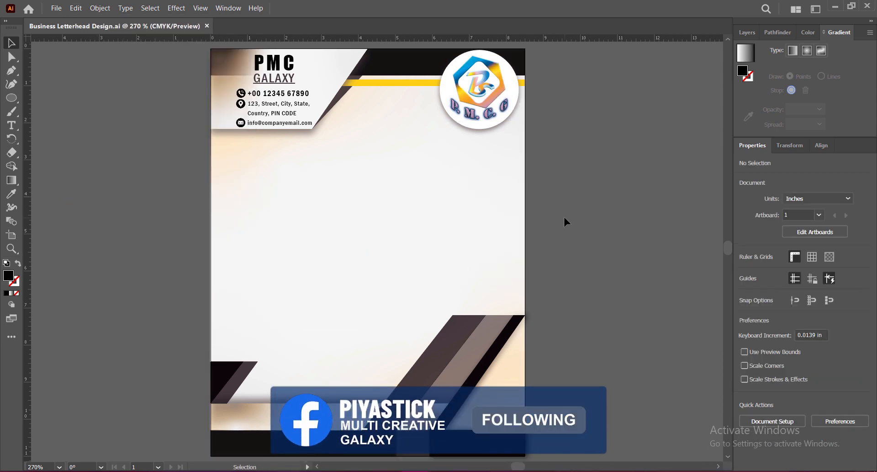
Add a text block below the header with tracking 0, reading "To,", the recipient's name and "Creative Director" on separate lines.
click(13, 126)
click(228, 158)
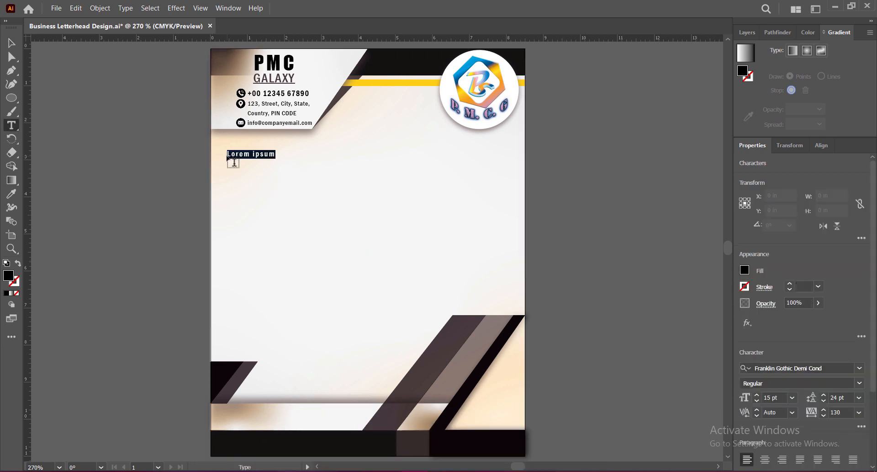
click(860, 399)
click(860, 414)
click(859, 414)
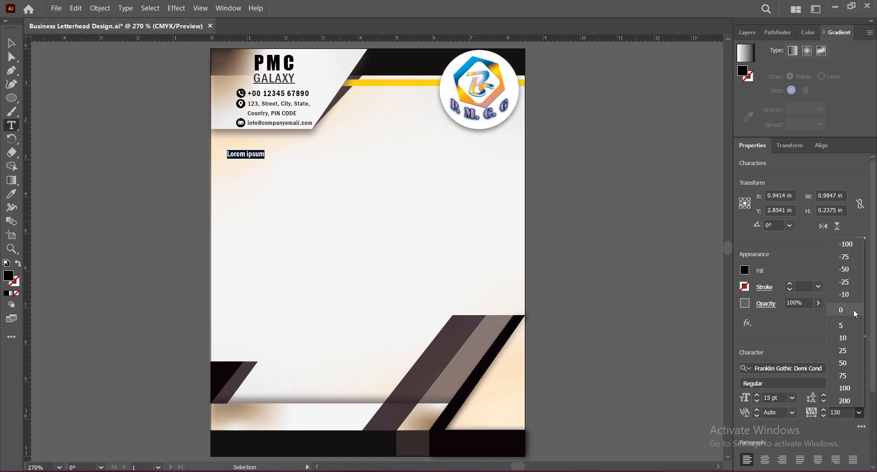
click(854, 312)
text(To,)
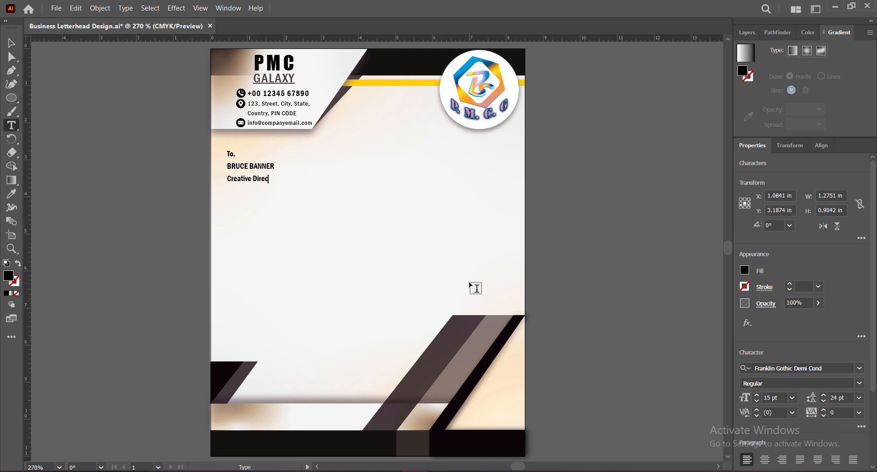
Set the recipient's name line in Franklin Gothic Heavy.
drag(228, 180, 301, 180)
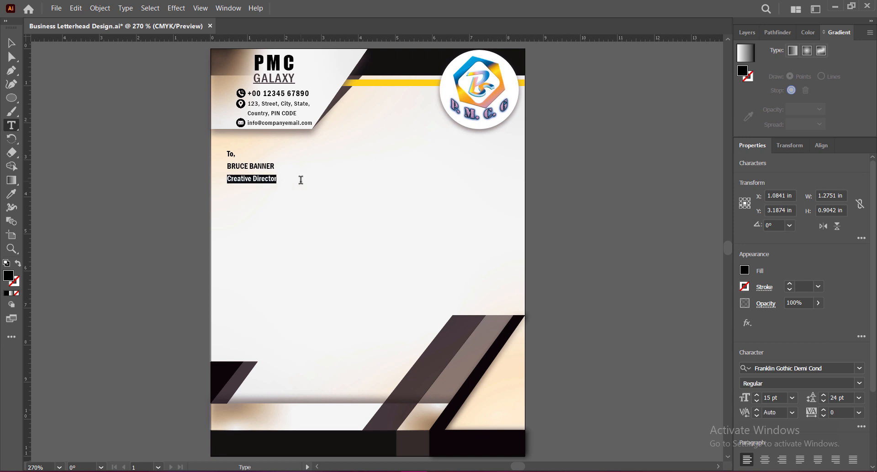
drag(229, 167, 651, 164)
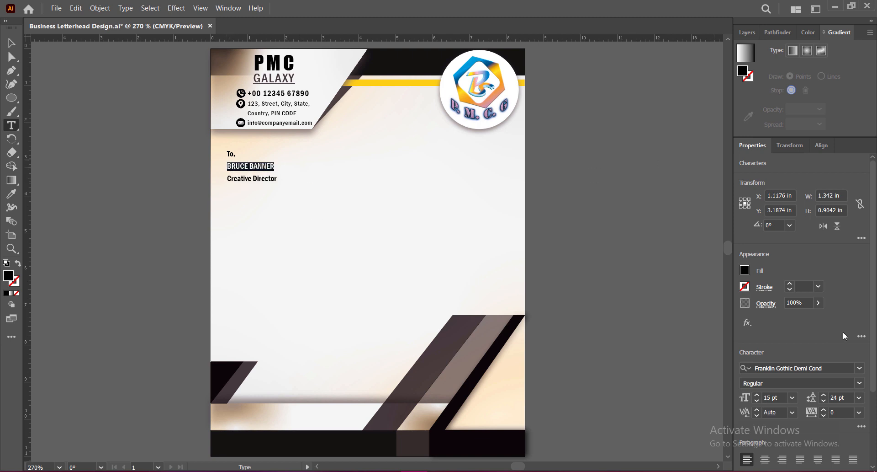
scroll(846, 353, down, 3)
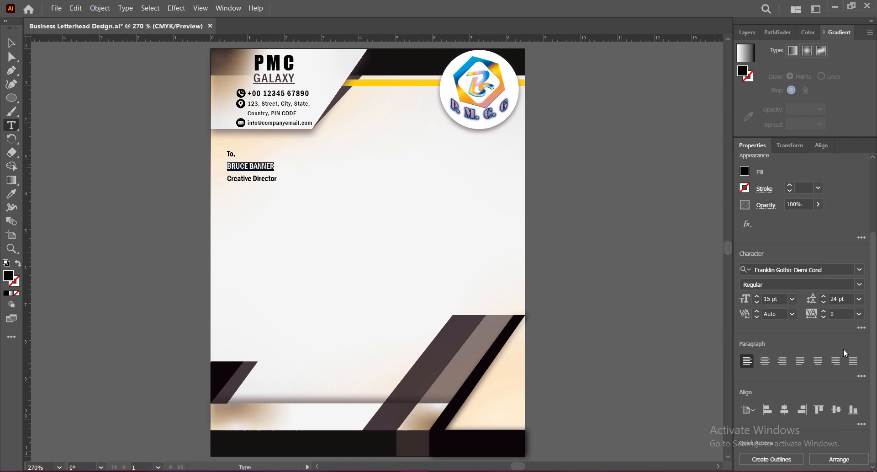
click(862, 273)
click(777, 452)
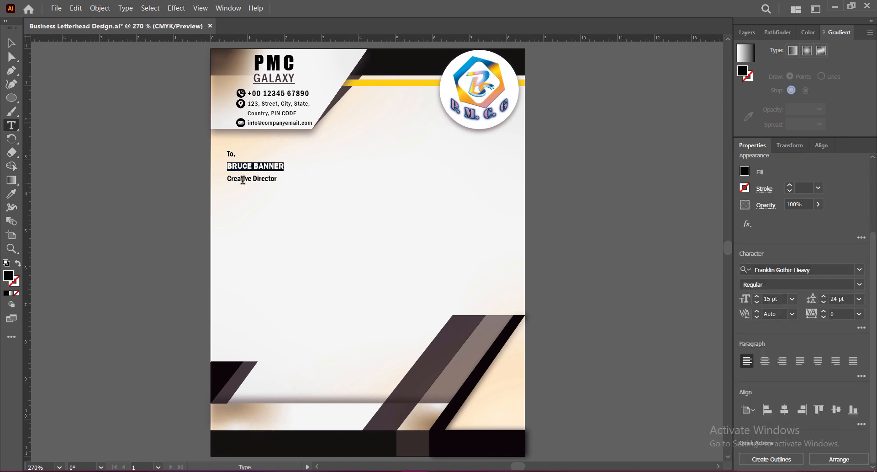
Set the "Creative Director" line in Franklin Gothic Medium Cond at 10 pt.
drag(226, 178, 290, 178)
click(861, 270)
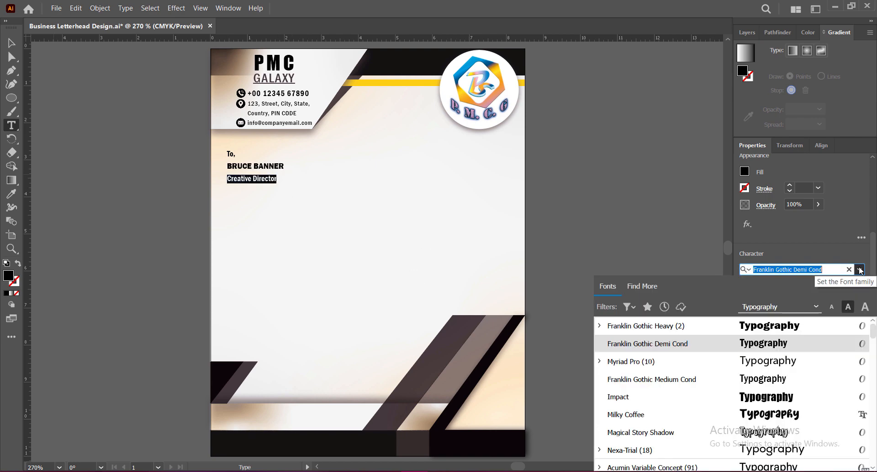
click(764, 380)
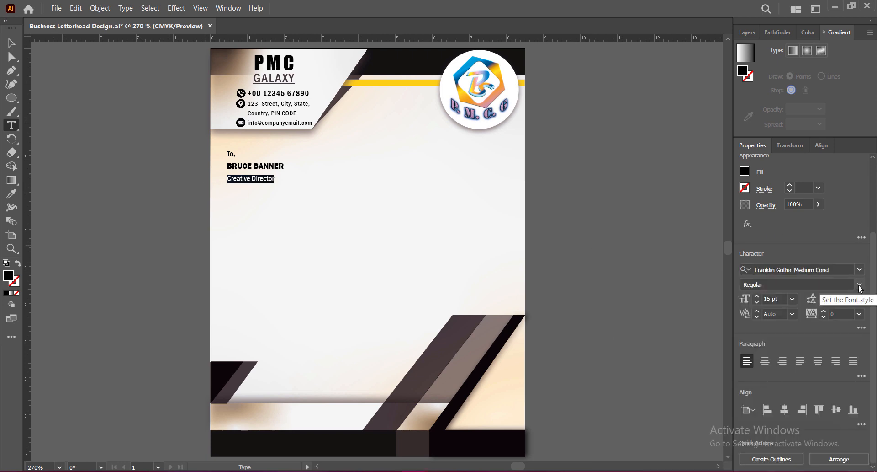
click(793, 299)
click(808, 163)
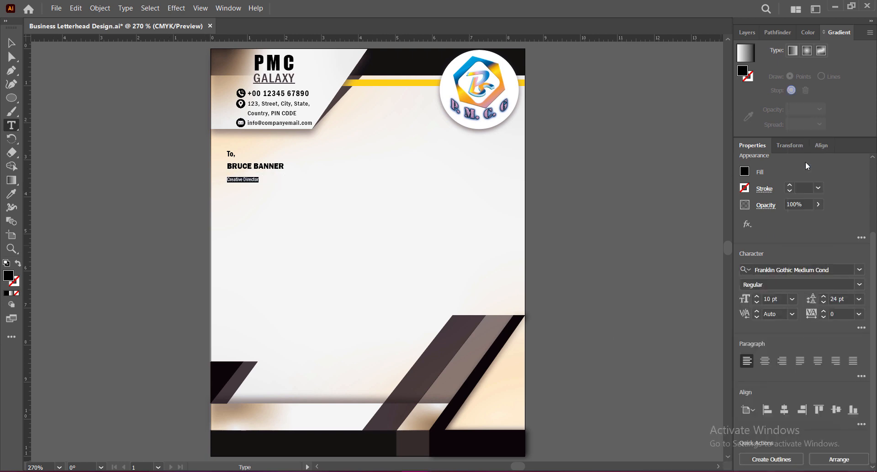
Tighten the leading of the "Creative Director" line to 14 pt.
click(859, 299)
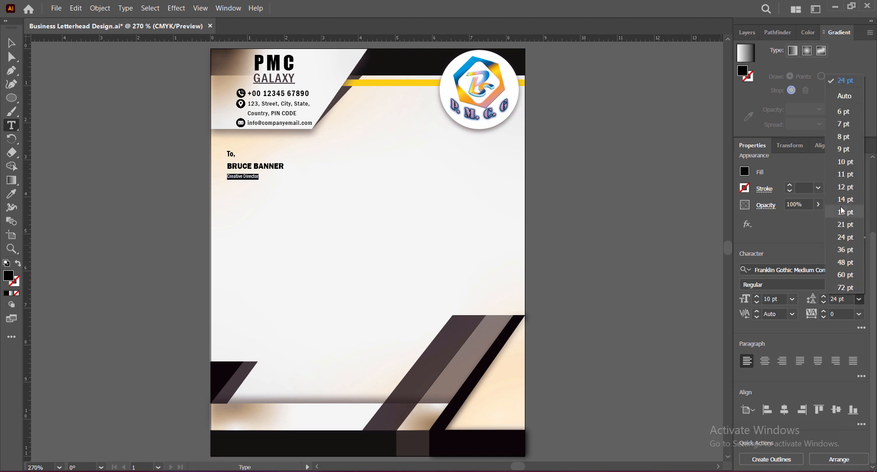
click(844, 163)
click(859, 300)
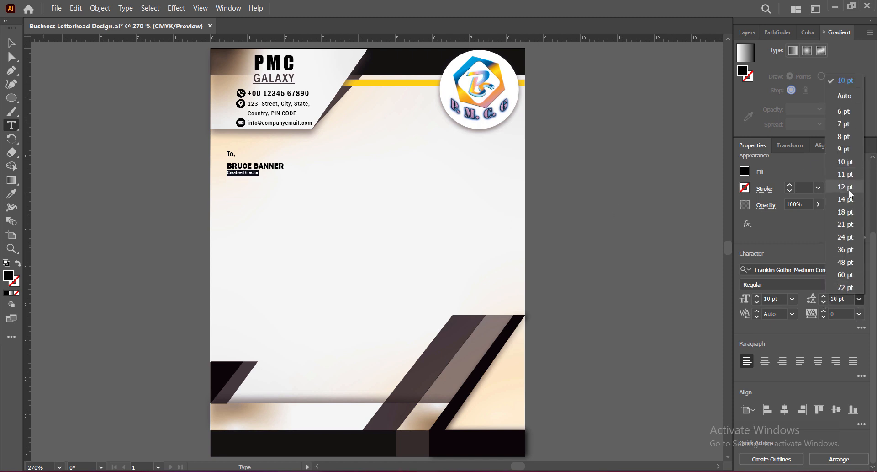
click(851, 197)
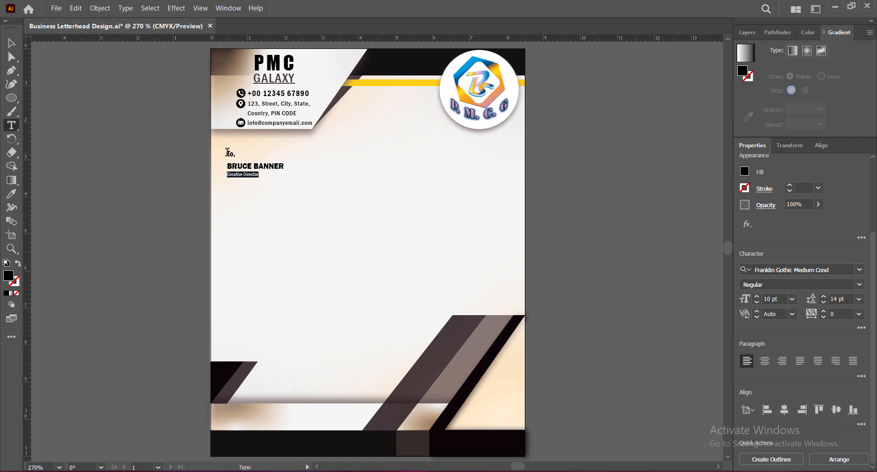
Adjust the "To," line's font size slightly and set the recipient's name to 18 pt.
double_click(229, 154)
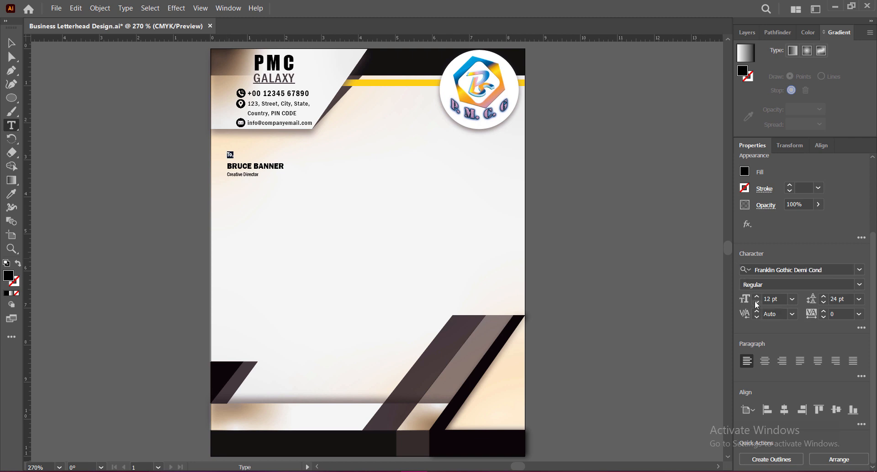
triple_click(229, 165)
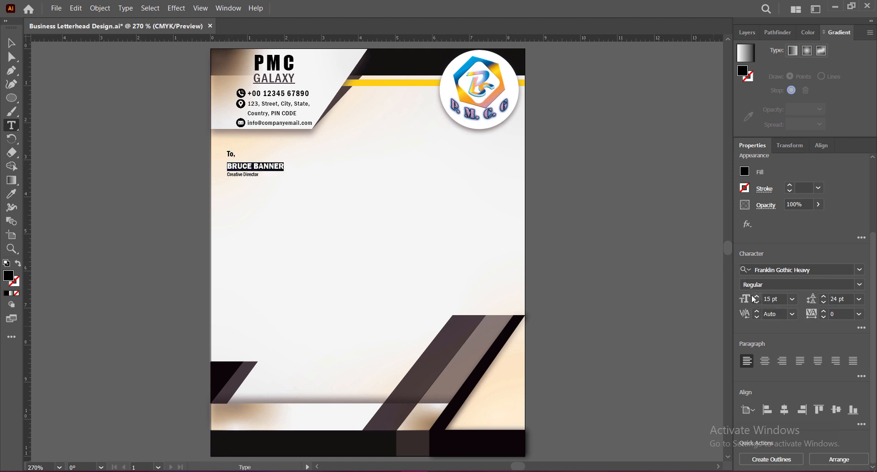
click(793, 298)
click(808, 213)
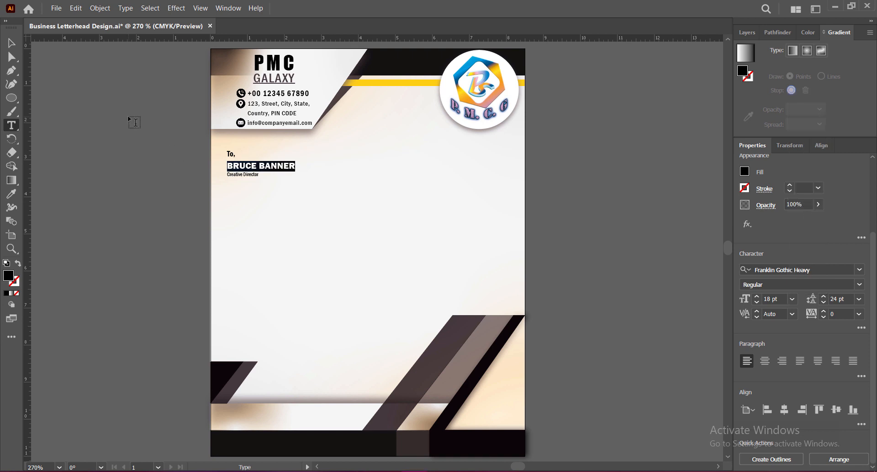
Reduce the leading of the recipient's name line to 21 pt.
click(824, 302)
click(824, 302)
click(824, 302)
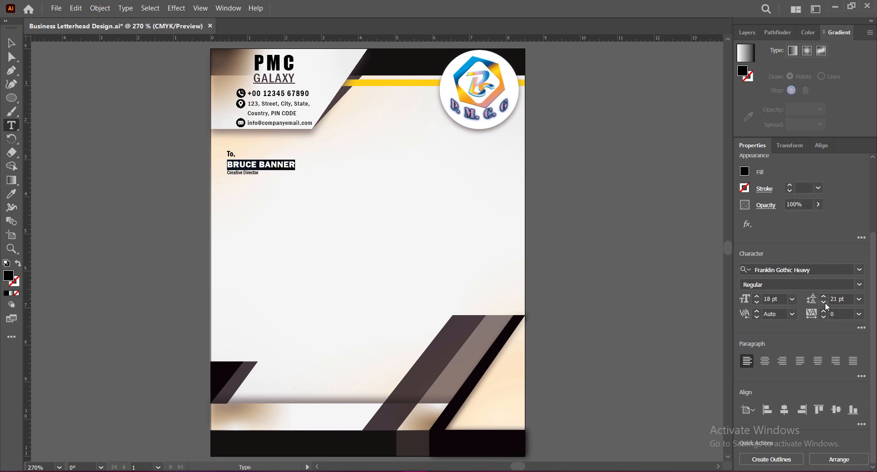
click(11, 43)
click(577, 199)
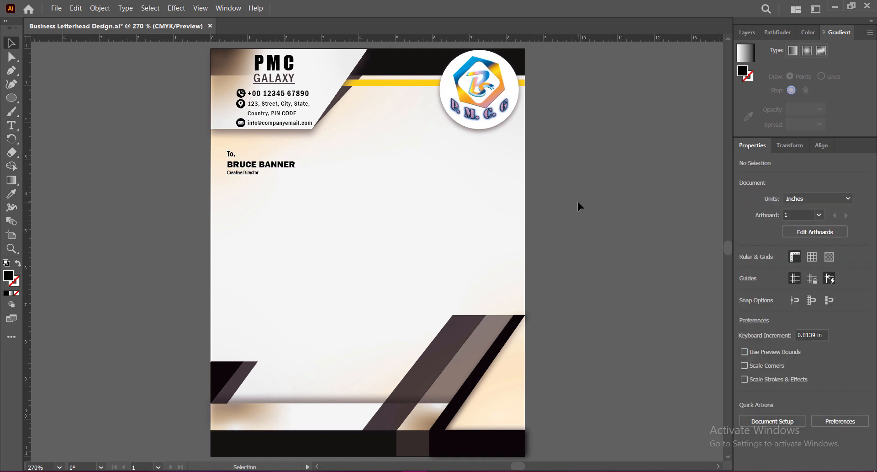
Move the recipient text block up and left to about X 1.16 in, Y 2.84 in, and save the document.
click(292, 165)
mouse_move(292, 167)
mouse_down()
mouse_move(283, 168)
mouse_move(285, 158)
mouse_up()
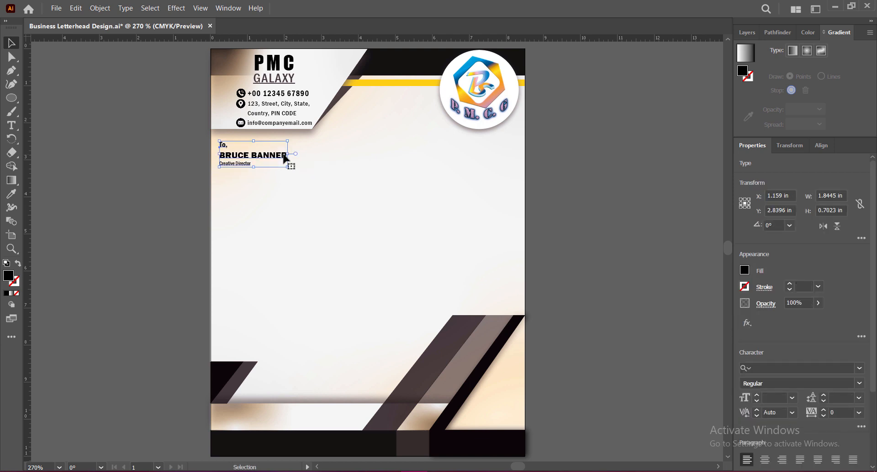
click(569, 224)
key(ctrl+s)
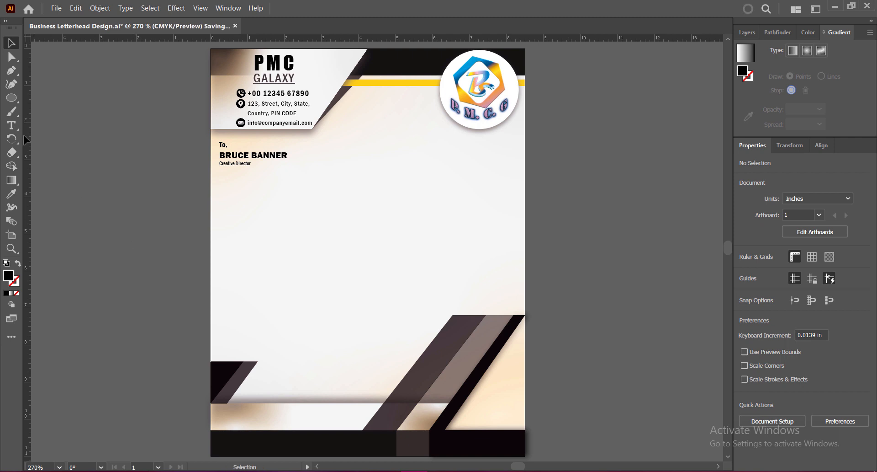
click(12, 126)
click(229, 184)
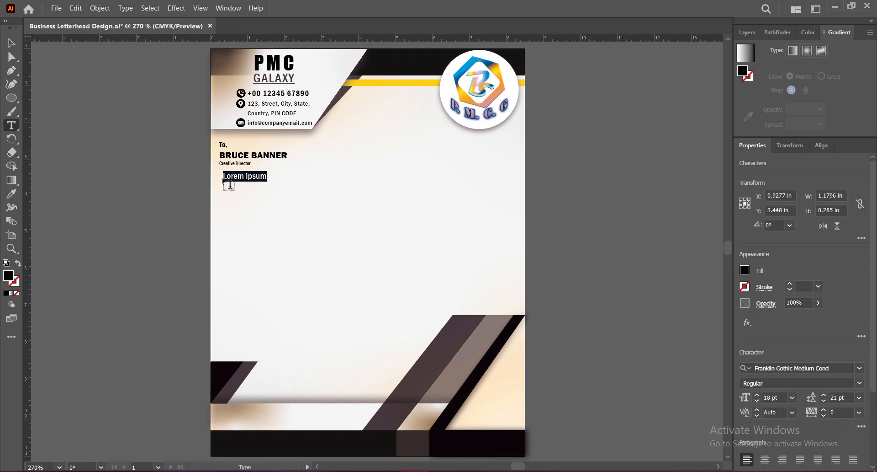
key(ctrl+z)
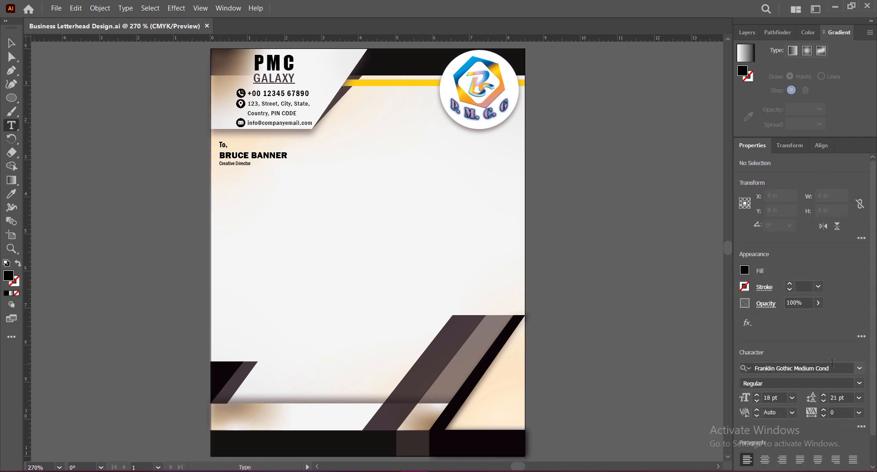
Set the text size and leading to 7 pt and create a placeholder text area about 7.91 by 1.80 in below the recipient block.
click(794, 397)
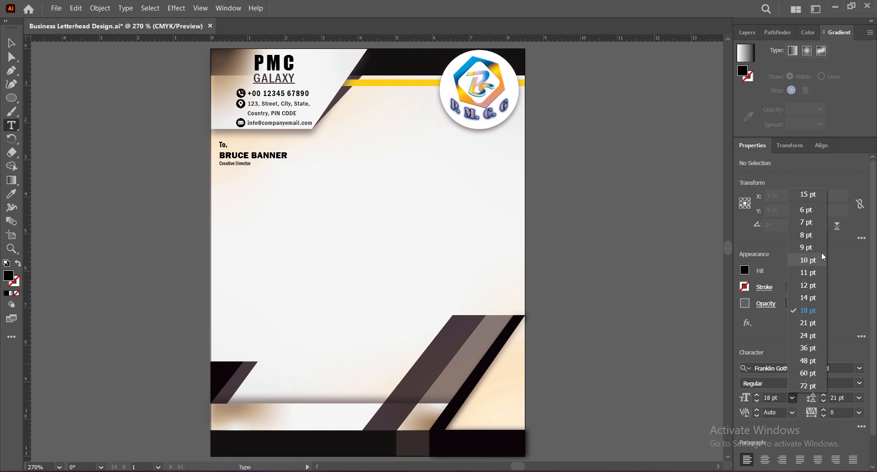
click(821, 254)
click(860, 397)
click(840, 226)
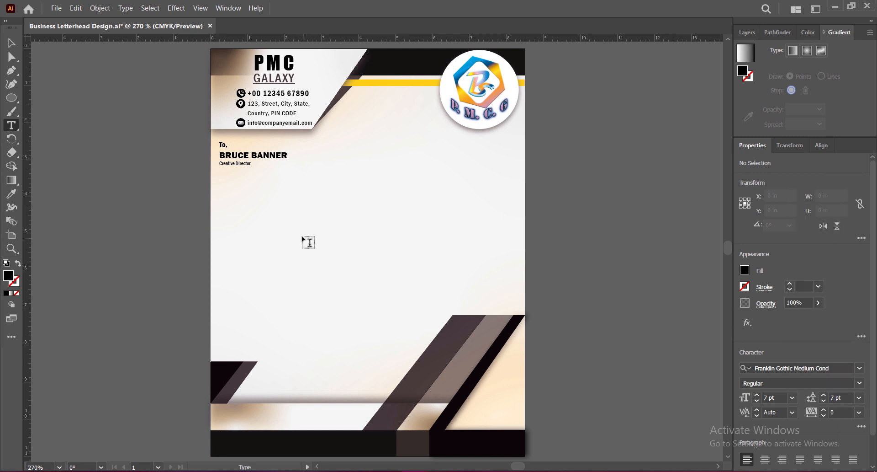
drag(223, 177, 514, 242)
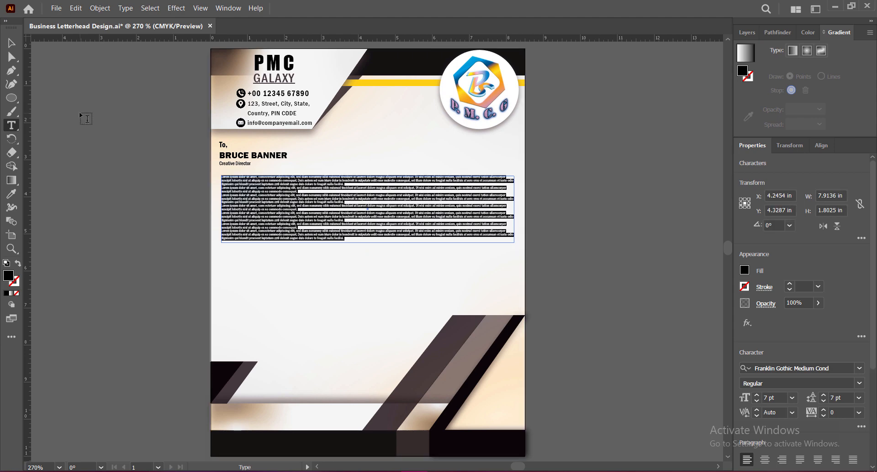
Set the placeholder body text to 12 pt with 14 pt leading and shorten its frame slightly.
click(793, 397)
click(807, 299)
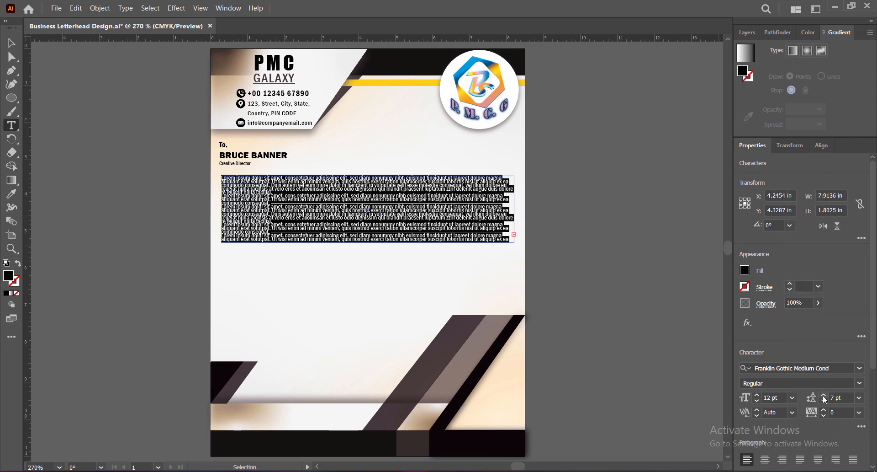
click(860, 397)
click(849, 299)
click(12, 43)
mouse_move(368, 242)
mouse_down()
mouse_move(378, 319)
mouse_move(372, 237)
mouse_up()
click(859, 397)
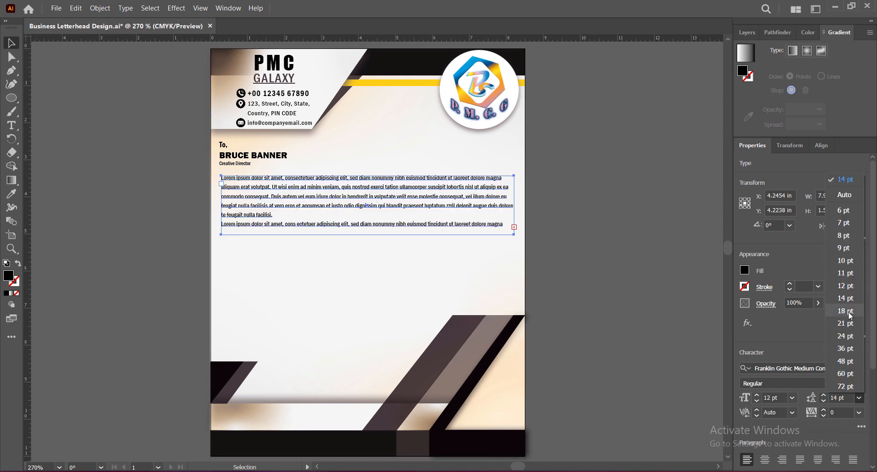
click(848, 299)
Set the second paragraph's leading to 14 pt and extend the text frame downward to about 3.69 in high.
double_click(270, 230)
drag(271, 230, 221, 214)
click(859, 397)
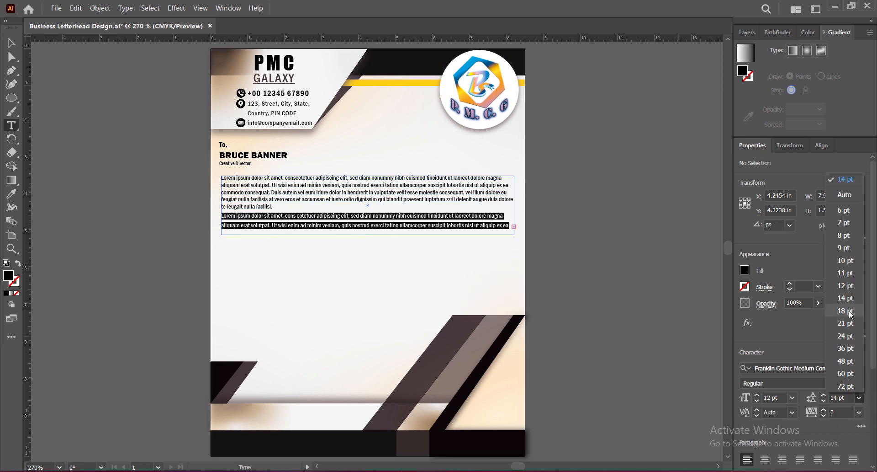
click(849, 298)
click(12, 43)
drag(368, 235, 368, 312)
Insert a blank line between each of the four body paragraphs.
double_click(276, 264)
key(Return)
click(281, 229)
key(Return)
click(277, 206)
key(Return)
key(Escape)
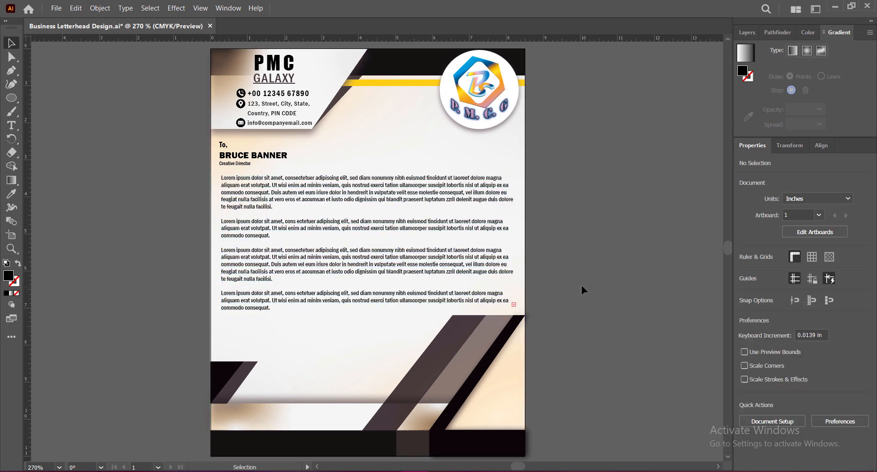
Justify the body text with last lines aligned left and shift it in line with the recipient block, about X 4.2 in, Y 5.23 in.
click(800, 459)
click(653, 306)
drag(375, 185, 373, 185)
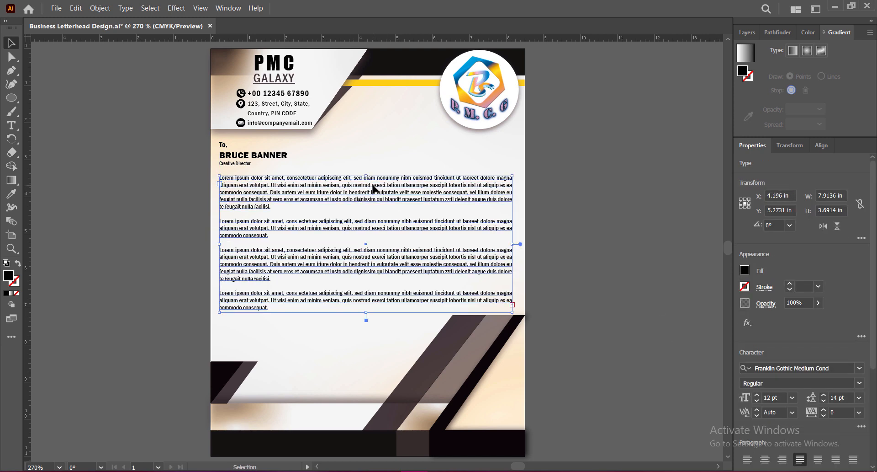
key(Up)
key(Up)
key(Up)
Enlarge the recipient text block slightly, keeping it aligned with the body text's left edge.
click(266, 156)
drag(288, 141, 297, 137)
mouse_move(298, 152)
mouse_down()
mouse_move(314, 151)
mouse_move(306, 151)
mouse_up()
click(602, 248)
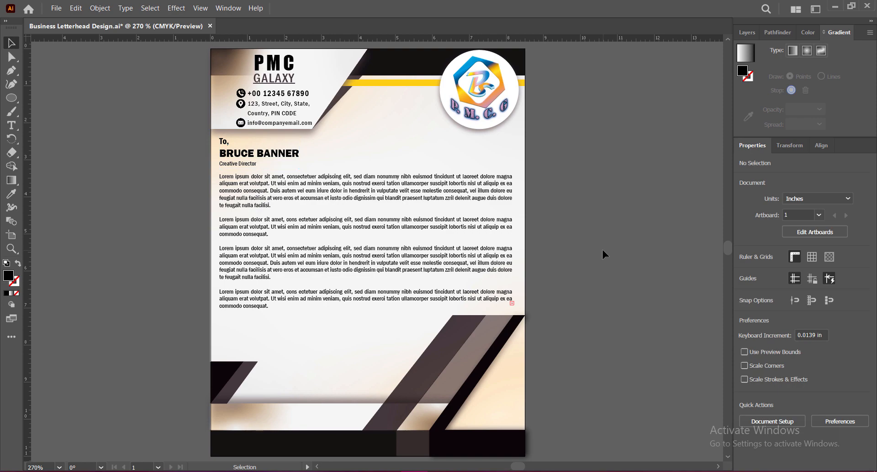
Set the body text's font to Franklin Gothic Book at 11 pt.
click(398, 191)
click(860, 224)
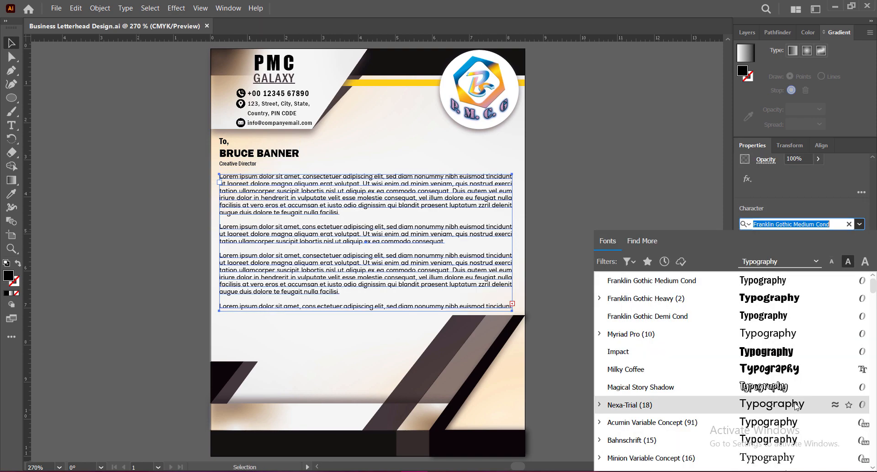
scroll(781, 361, up, 10)
scroll(781, 361, down, 20)
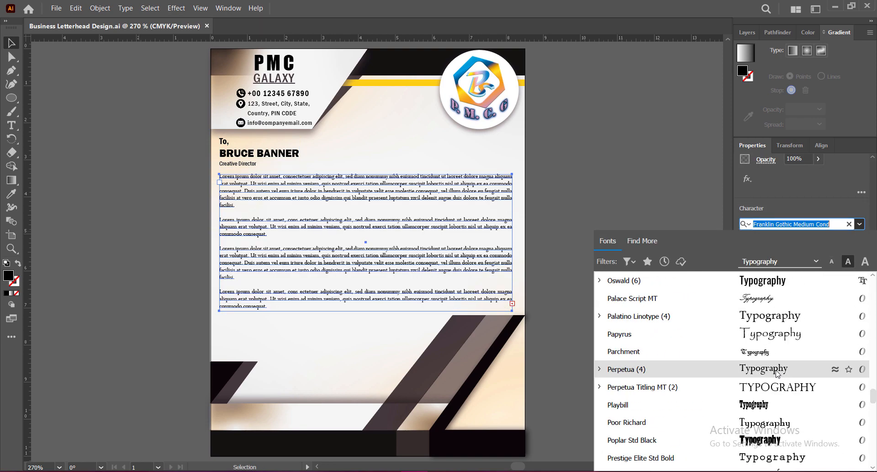
scroll(767, 328, down, 5)
scroll(767, 325, up, 20)
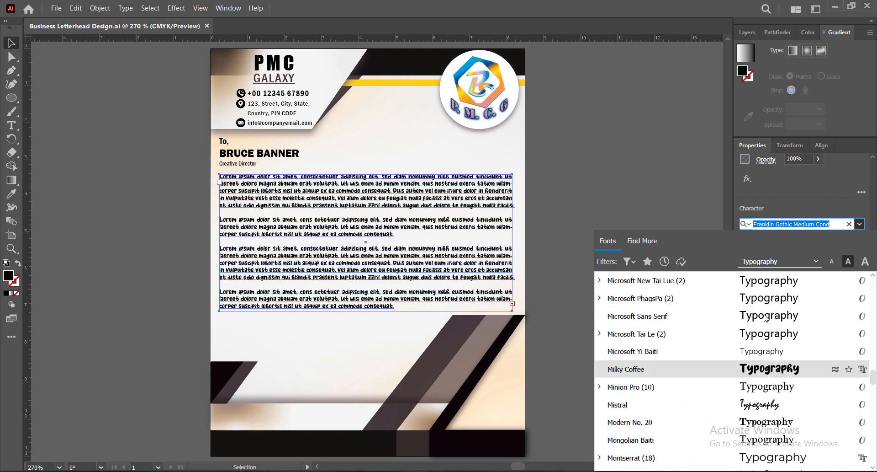
scroll(766, 318, up, 15)
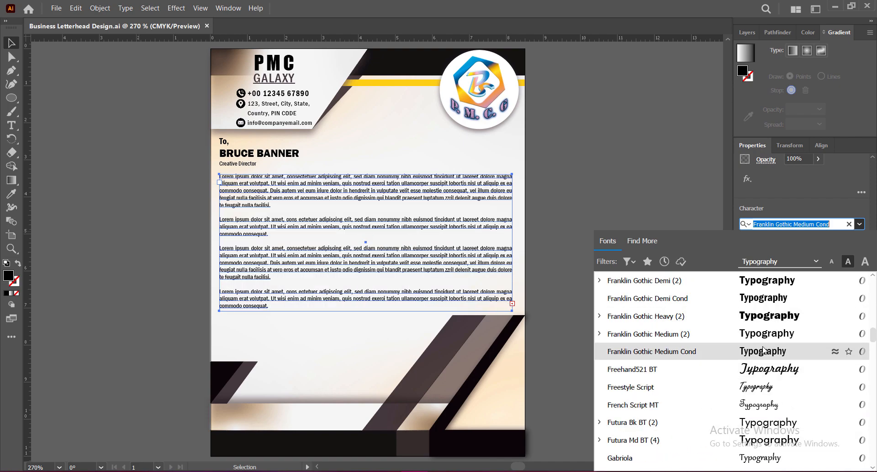
scroll(764, 351, up, 2)
click(768, 386)
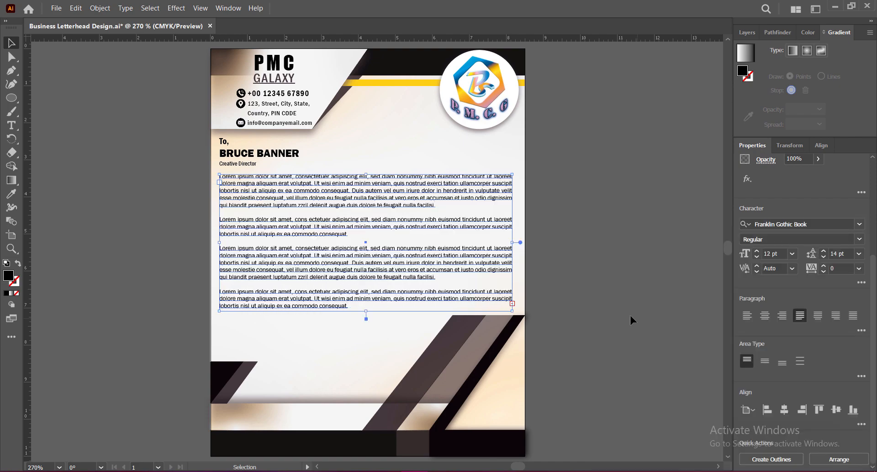
click(757, 401)
click(596, 281)
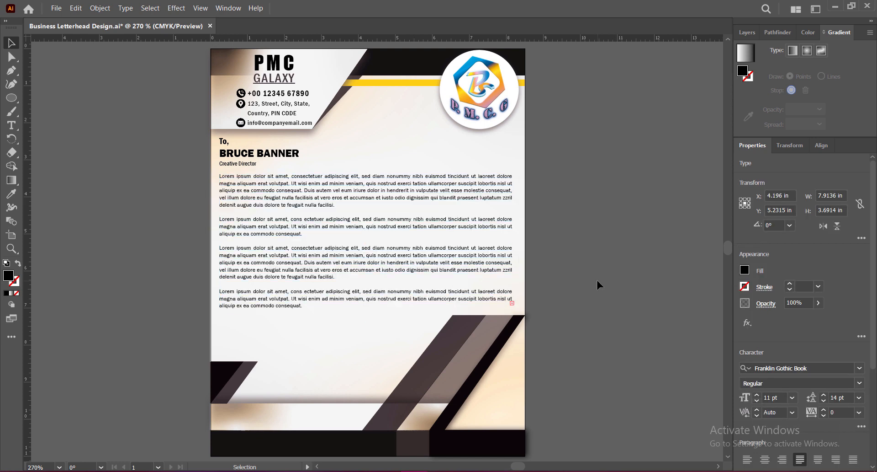
Fill the body text with dark grey #444444.
click(363, 191)
double_click(9, 275)
text(444444)
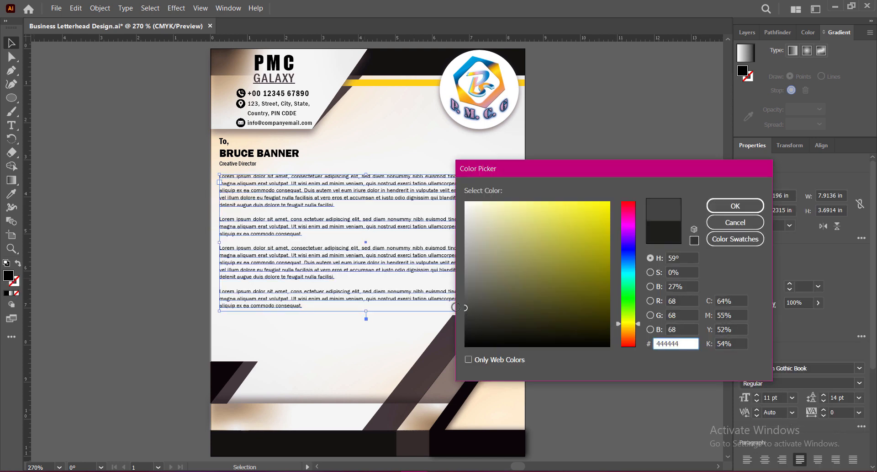
key(Return)
click(597, 261)
click(365, 249)
double_click(8, 275)
key(Return)
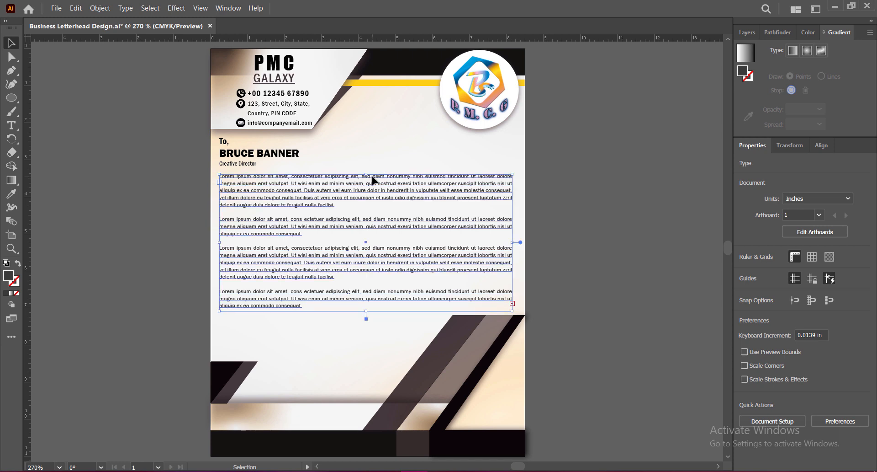
click(601, 299)
Add a sign-off below the body with "Sincerely", the sender's name in Franklin Gothic Demi Cond, and "Graphic Designer & Co-Founder".
key(t)
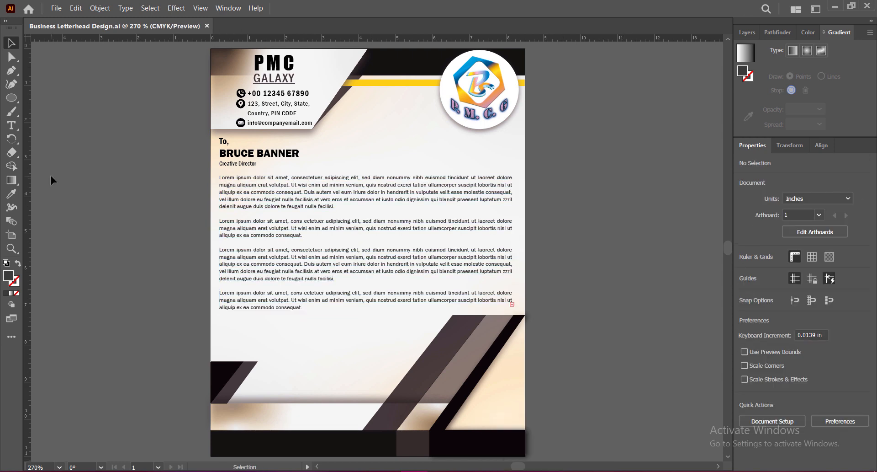
click(351, 328)
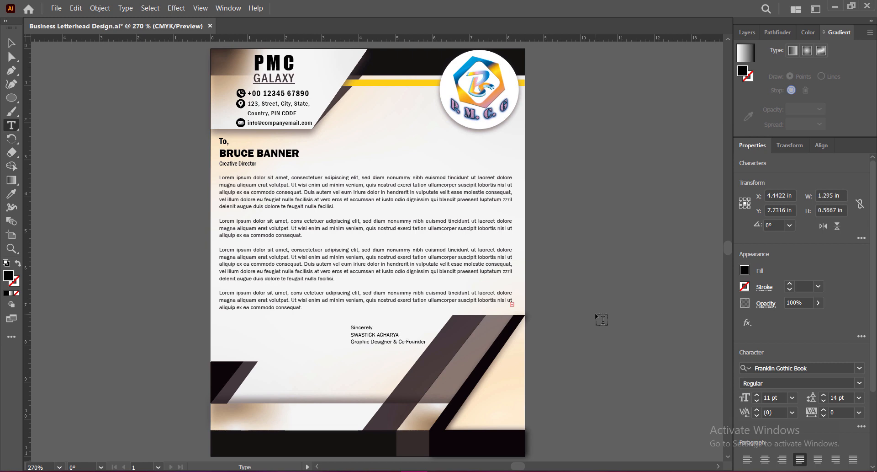
drag(351, 335, 400, 335)
click(860, 383)
click(860, 383)
scroll(843, 296, down, 3)
click(859, 270)
click(777, 379)
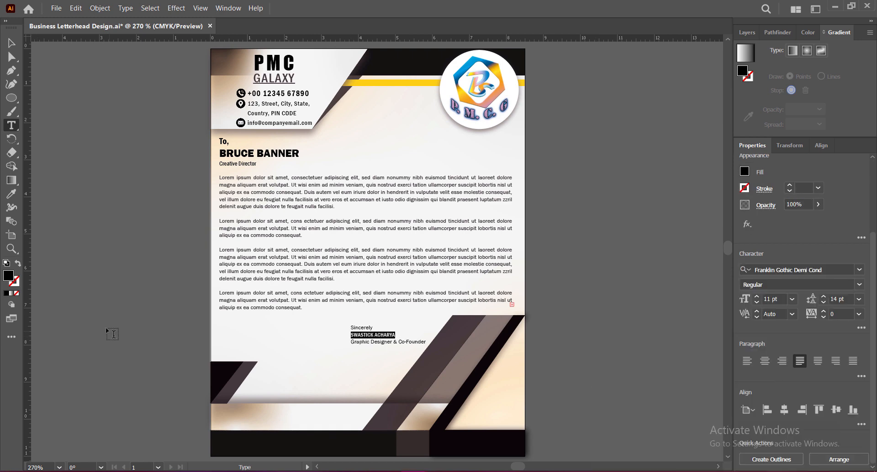
Fill the sender's name with black and set its size to 18 pt.
double_click(9, 275)
drag(476, 334, 462, 350)
click(735, 206)
click(793, 299)
click(814, 215)
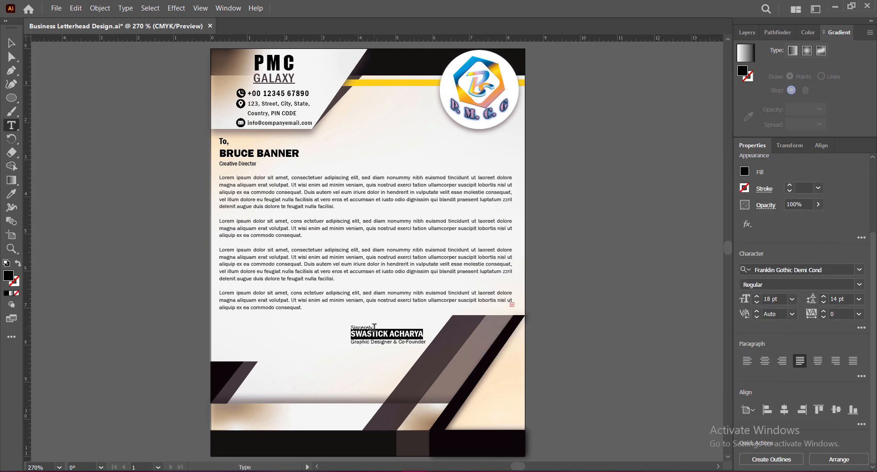
Add a comma after "Sincerely" and a blank line above the sender's name.
click(373, 328)
text(,)
key(Return)
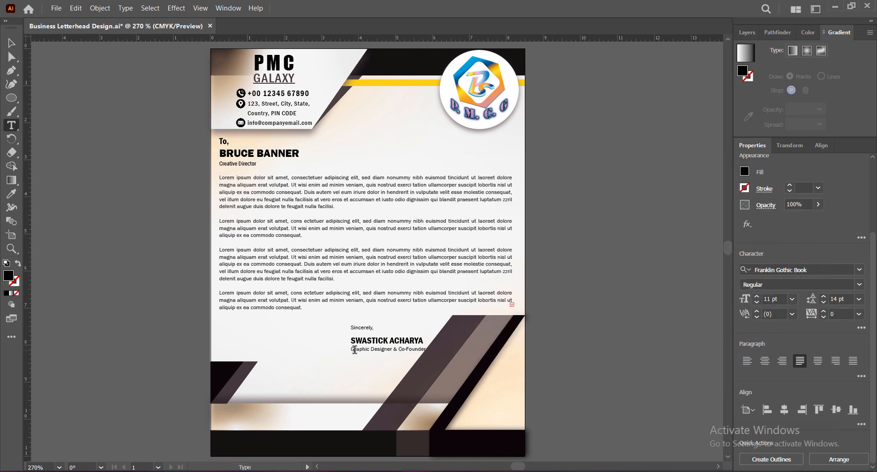
Right-align the sign-off text, enlarge it slightly and position it beside the angled footer shapes.
key(Escape)
key(ctrl+shift+r)
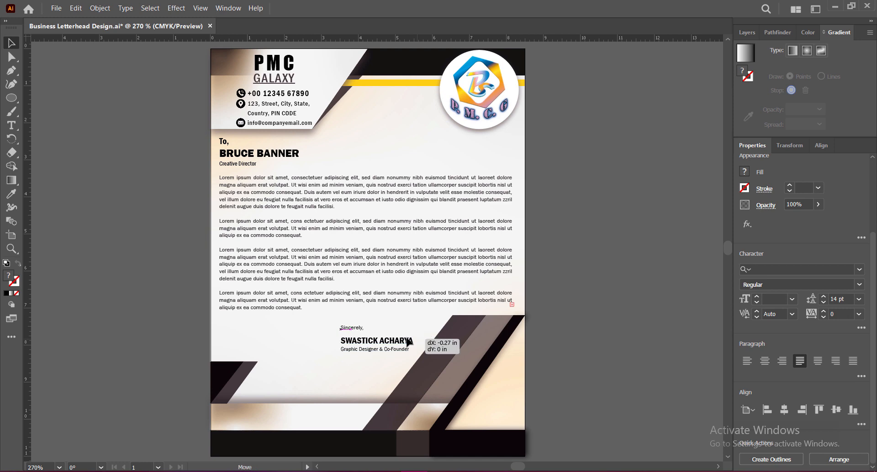
mouse_move(328, 341)
mouse_down()
mouse_move(421, 349)
mouse_move(379, 357)
mouse_up()
key(t)
click(780, 300)
key(Return)
click(11, 43)
drag(397, 339, 398, 342)
key(t)
click(416, 351)
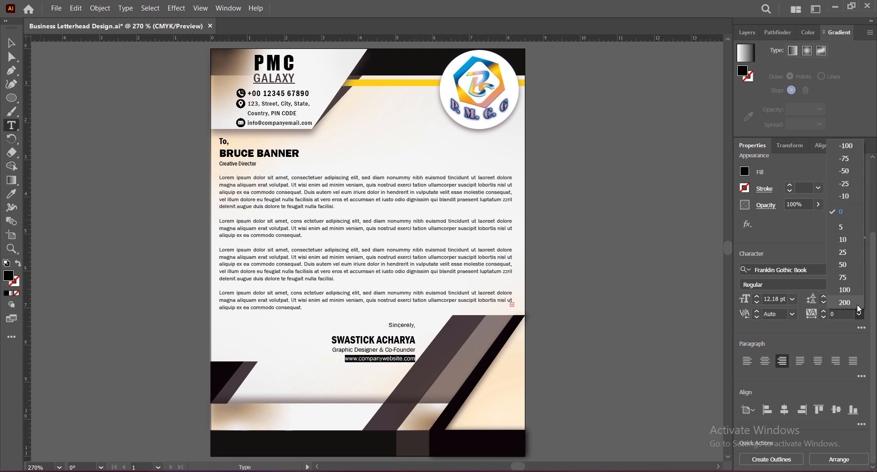
key(Escape)
Nudge the sign-off block down to about X 4.27 in, Y 8.03 in.
key(Down)
key(Down)
key(Down)
key(Down)
key(Down)
key(Down)
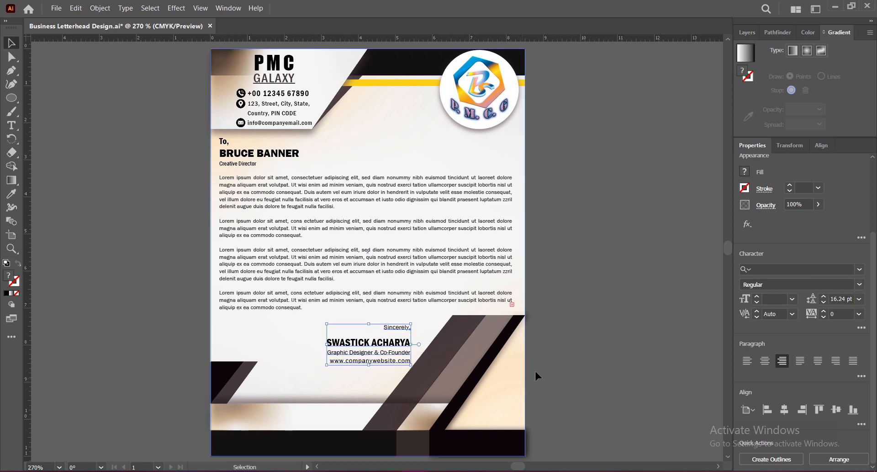
click(612, 372)
click(402, 344)
key(Down)
key(Down)
click(632, 375)
click(407, 354)
click(582, 339)
Underline the sender's name in the sign-off.
double_click(329, 344)
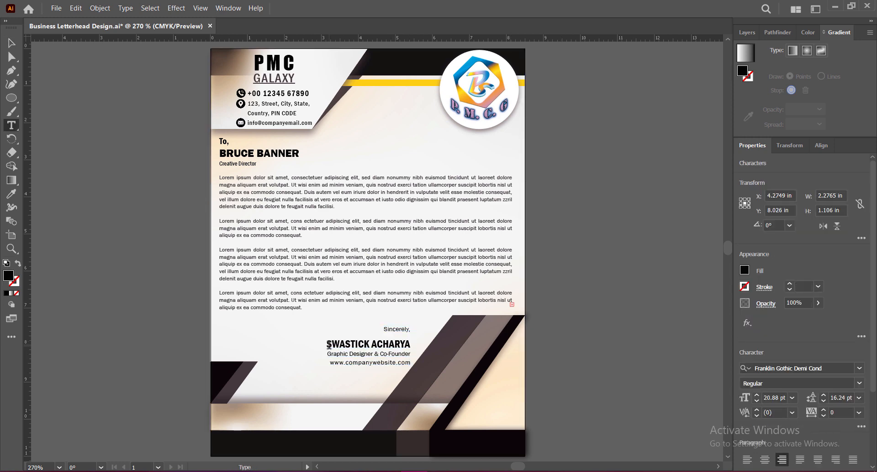
key(shift+End)
click(862, 426)
click(832, 349)
click(568, 326)
key(Escape)
click(552, 313)
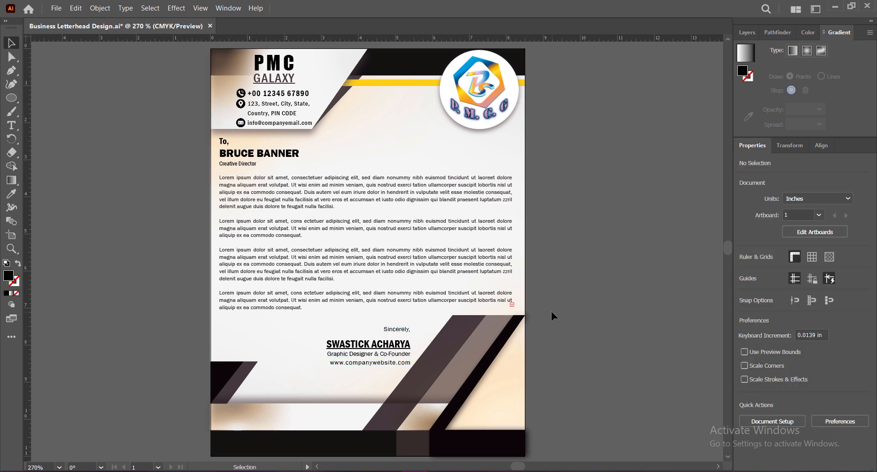
Shift the recipient, body and sign-off texts slightly down together and save the document.
key(ctrl+a)
key(v)
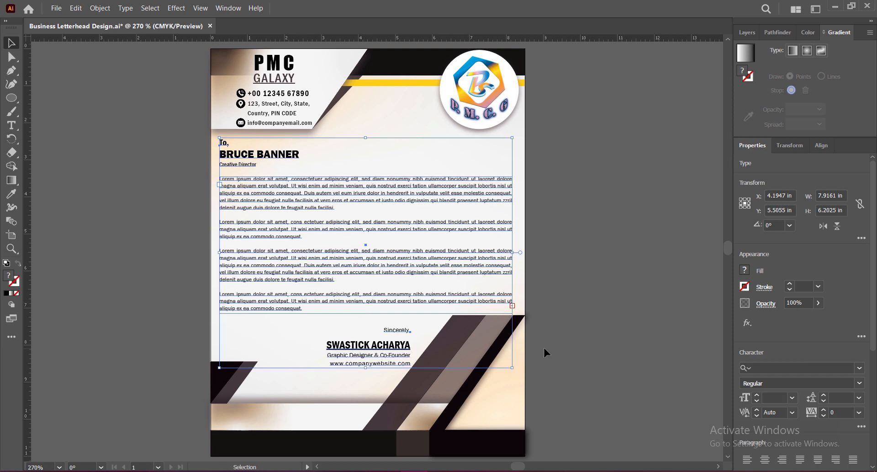
click(544, 345)
key(ctrl+s)
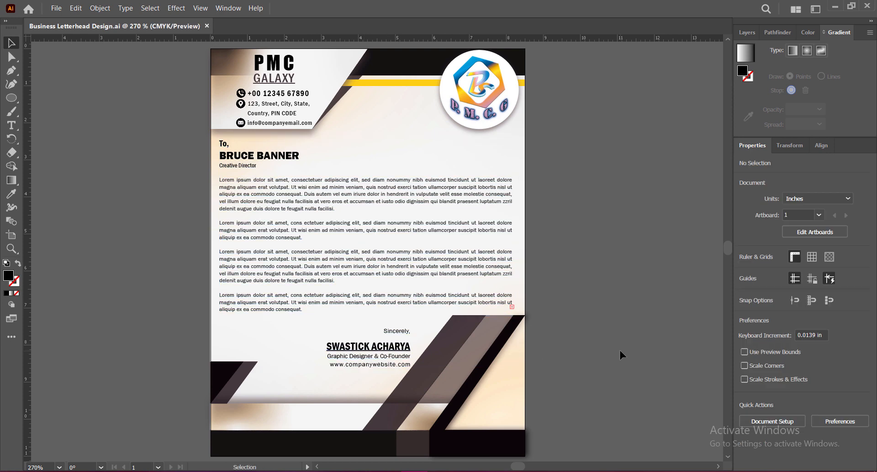
Add the text "Date: 02.01.2023" beside the recipient block and set its font to Franklin Gothic Medium Cond.
key(t)
click(373, 152)
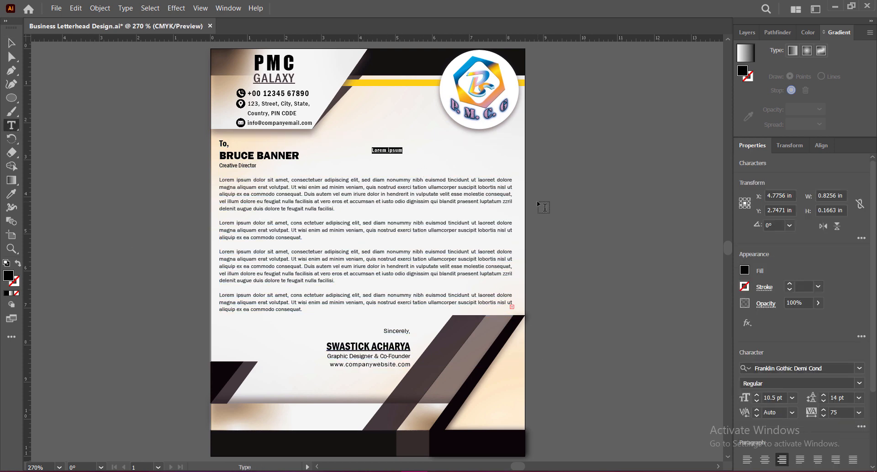
text(Dat)
text(e: 02.01.2023)
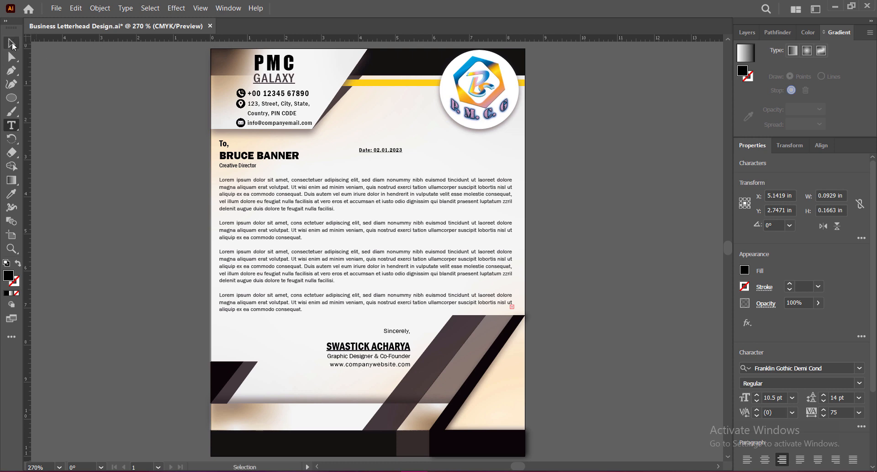
key(Escape)
click(860, 368)
click(640, 460)
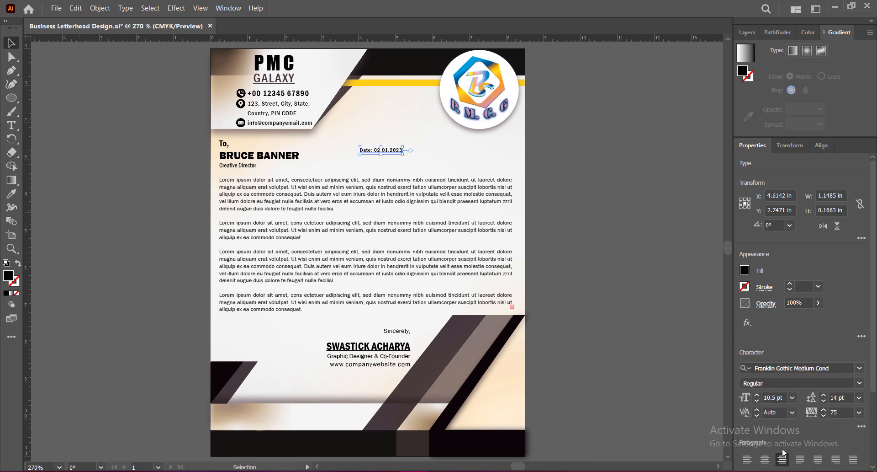
Move the date text to the body's right margin beside the recipient's name, set its size to 12 pt, and save the document.
drag(397, 153, 508, 162)
click(793, 397)
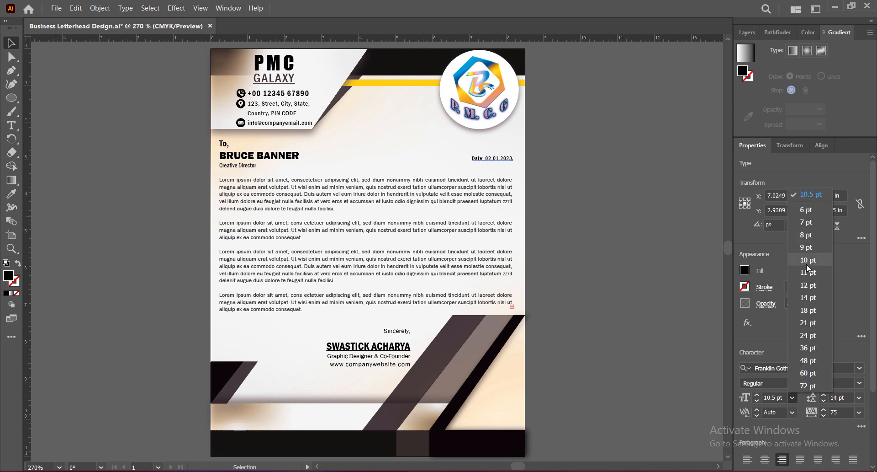
click(809, 283)
drag(507, 160, 505, 161)
click(560, 191)
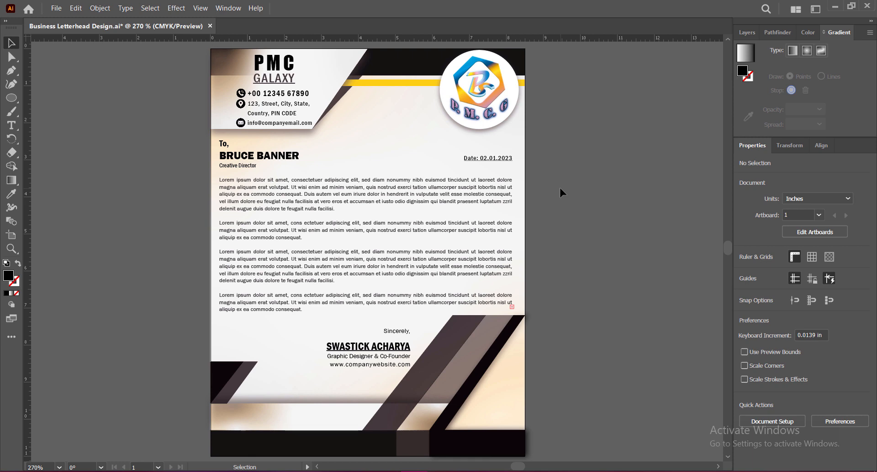
key(ctrl+s)
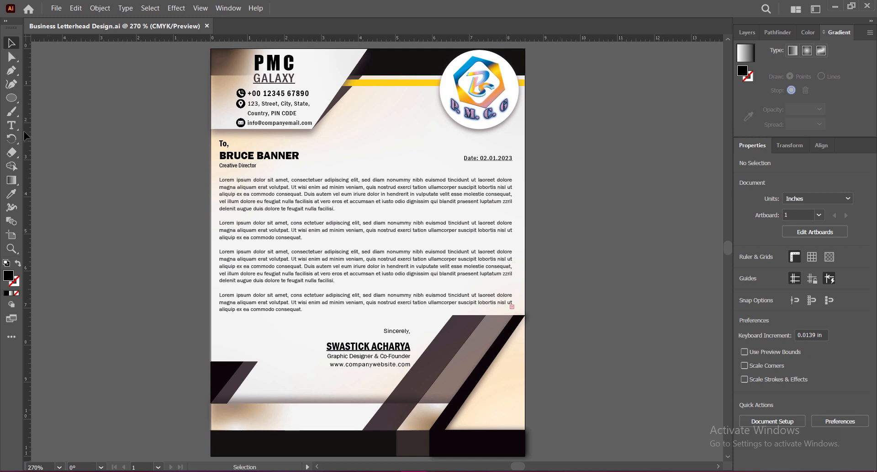
Add left-aligned text "COMANY TAGLINE GOES HERE" with tracking 0 on the light footer band.
click(11, 124)
click(231, 416)
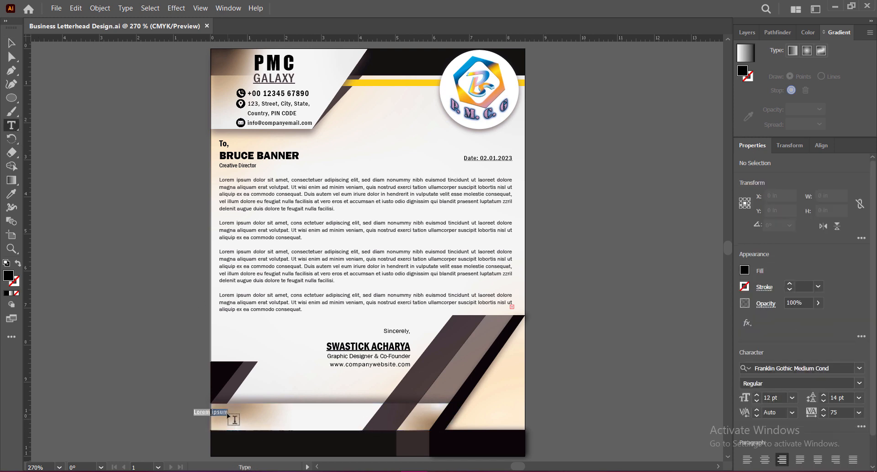
scroll(548, 413, down, 1)
scroll(786, 365, down, 4)
click(748, 361)
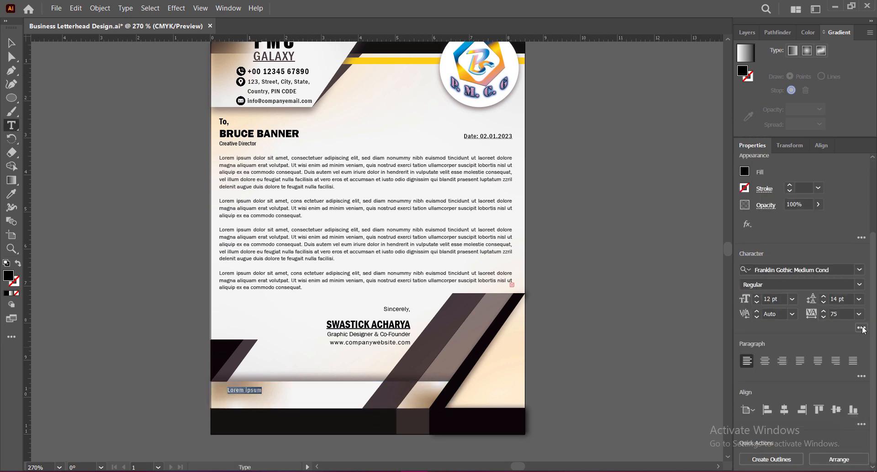
click(862, 328)
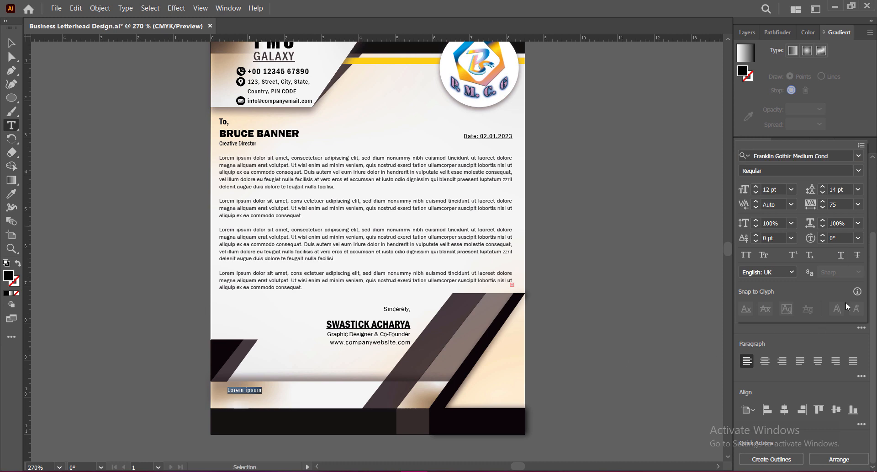
click(859, 205)
click(841, 297)
text(OMANY TAGLINE GOES)
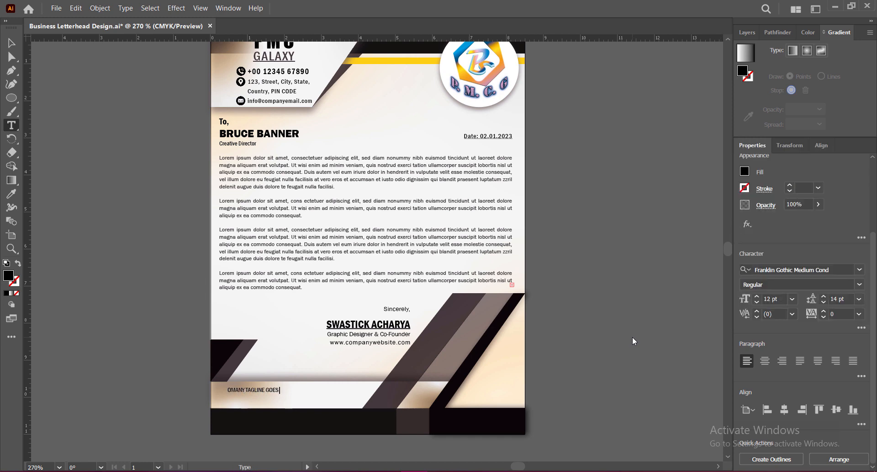
text(C)
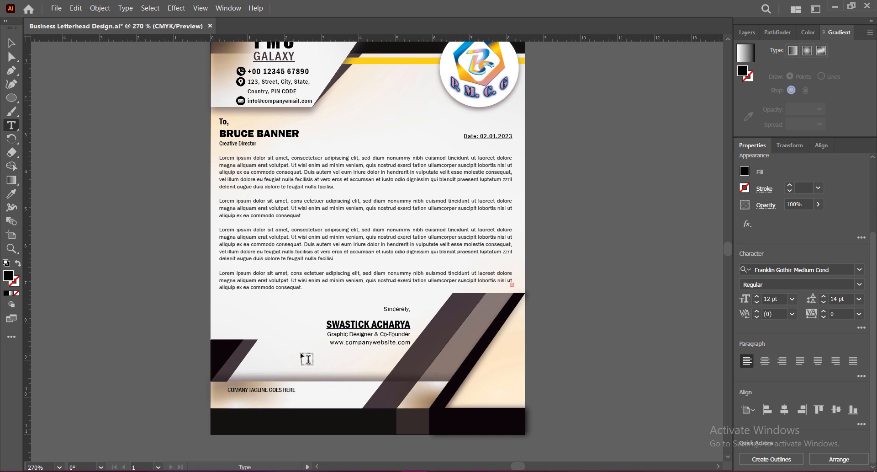
Set the tagline's font to Franklin Gothic Demi Cond and correct its first word to "COMPANY".
key(Escape)
click(860, 270)
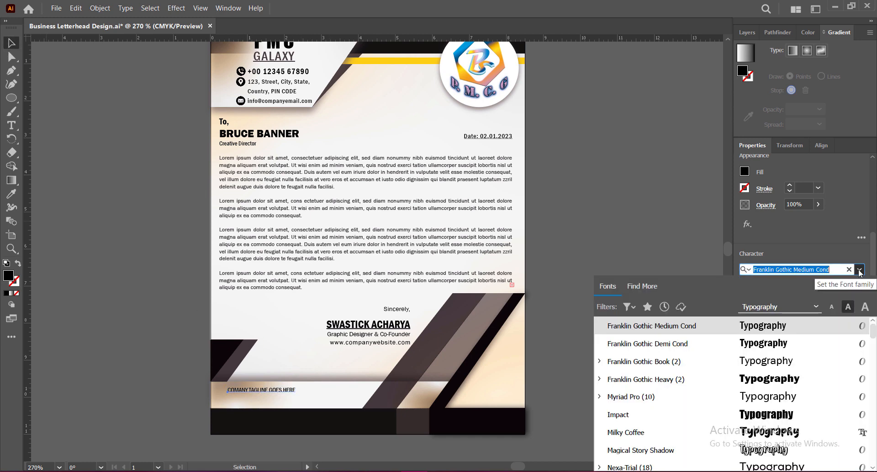
click(790, 348)
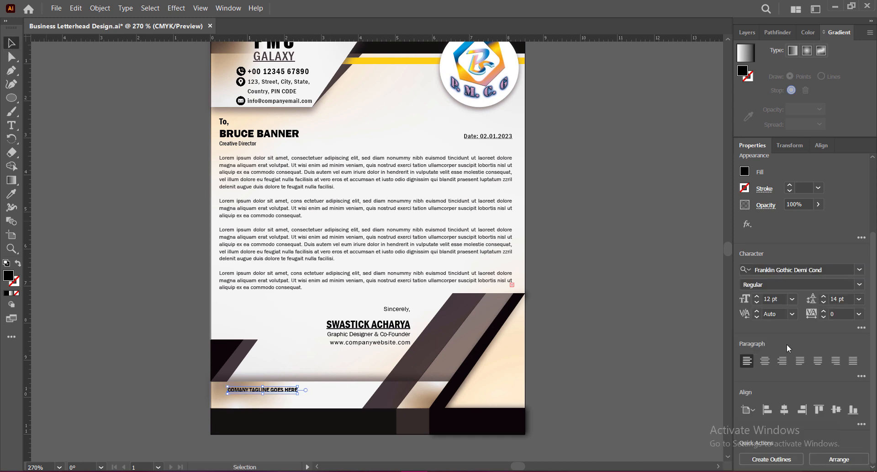
double_click(246, 389)
text(P)
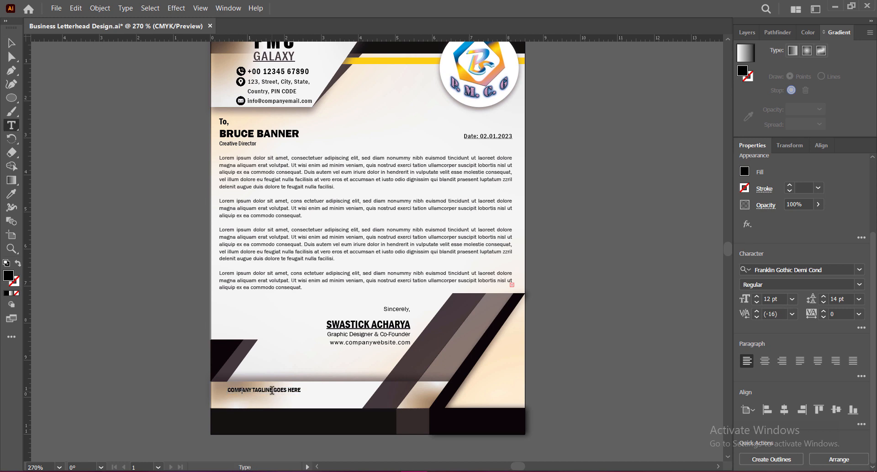
key(Escape)
Set the tagline to 18 pt with tracking 100 and place it at the body's left margin, vertically centred in the light band.
mouse_move(301, 389)
mouse_down()
mouse_move(362, 390)
mouse_move(295, 399)
mouse_up()
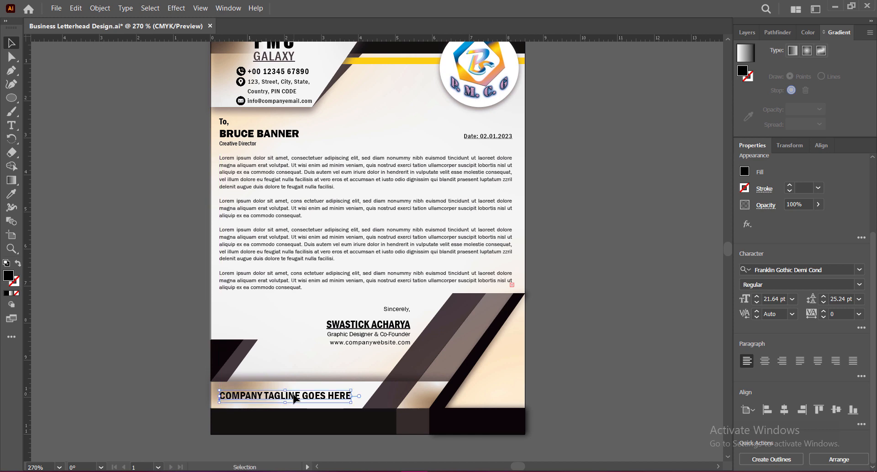
click(793, 299)
click(795, 233)
click(860, 314)
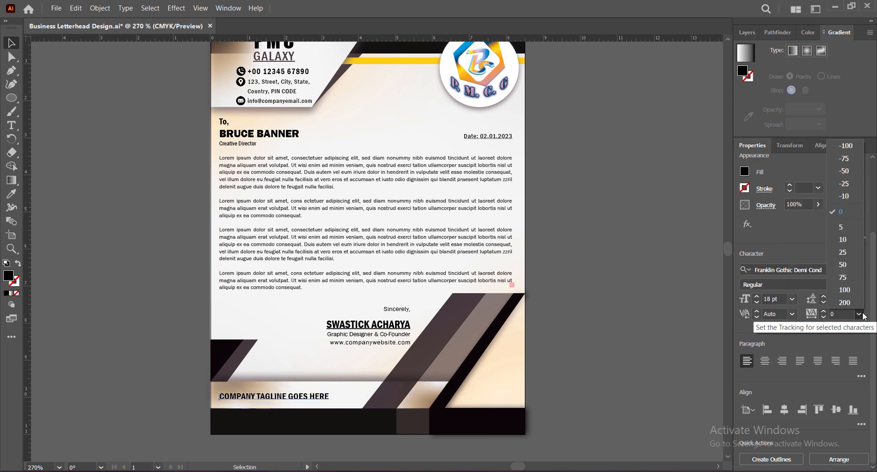
click(845, 289)
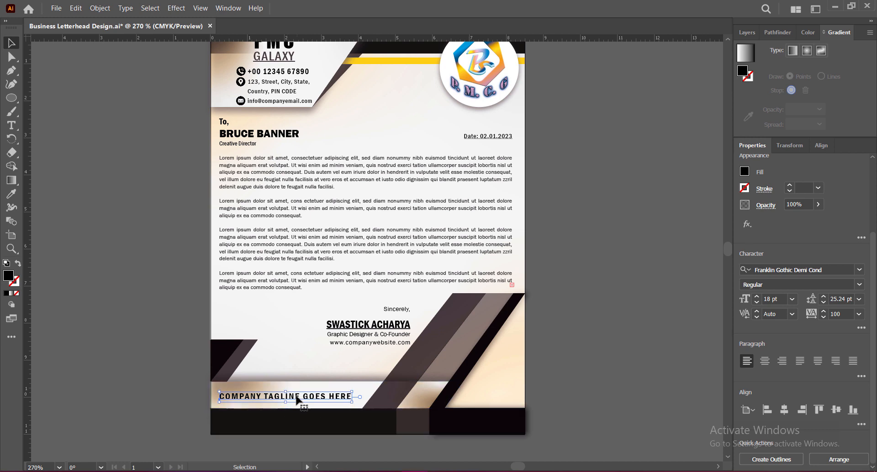
drag(297, 396, 295, 397)
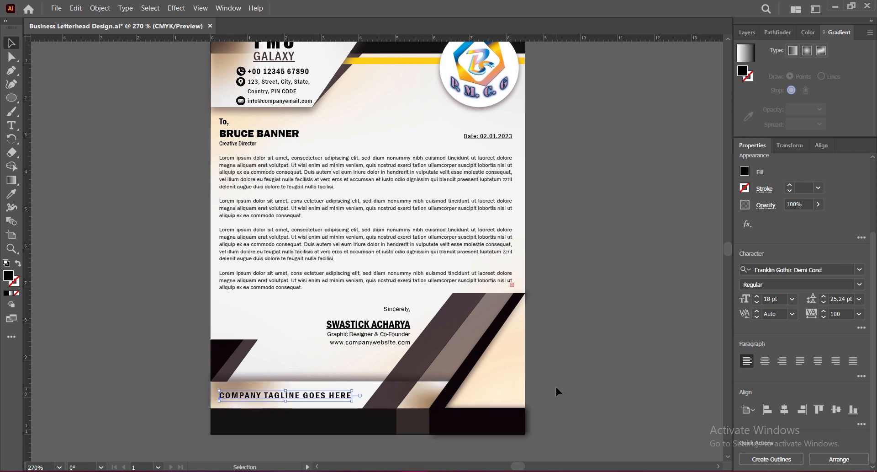
click(556, 386)
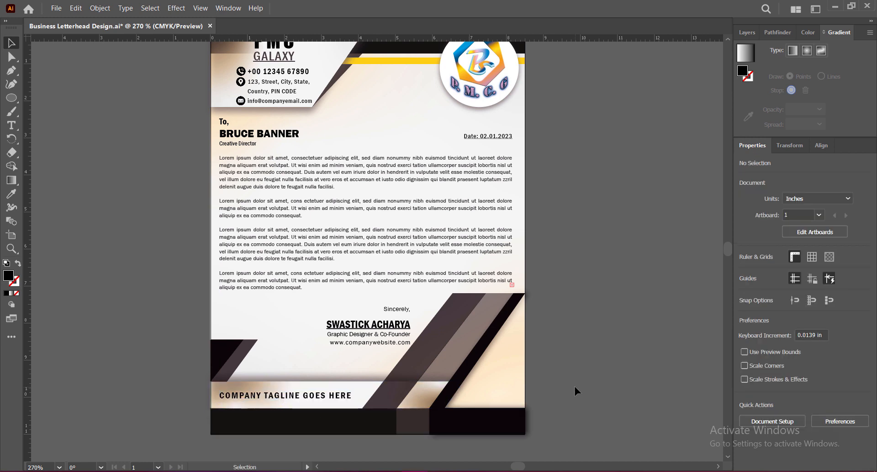
Duplicate the date text onto the black footer bar and set its fill to white (ffffff).
click(494, 137)
drag(494, 138, 288, 431)
double_click(8, 275)
drag(484, 214, 448, 177)
click(735, 209)
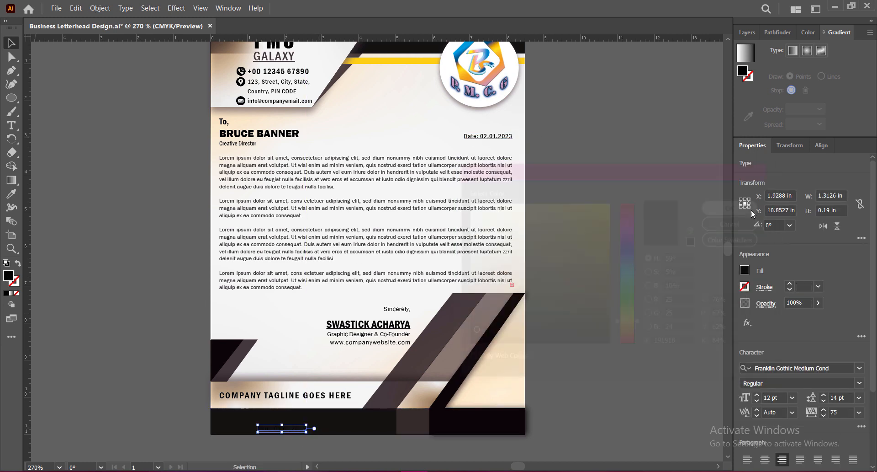
double_click(8, 275)
text(ffffff)
click(739, 210)
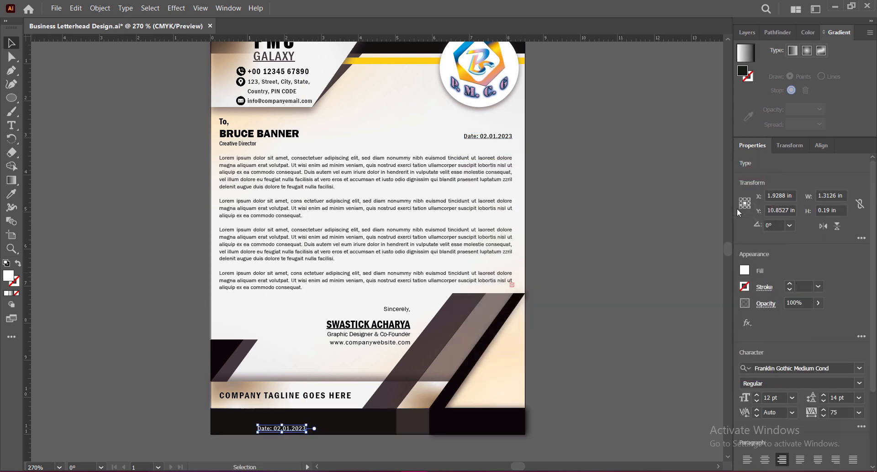
Remove the underline from the footer text copy and move it to the left margin, about X 0.89 in, Y 10.73 in.
click(862, 427)
click(843, 356)
click(751, 232)
drag(287, 432, 247, 428)
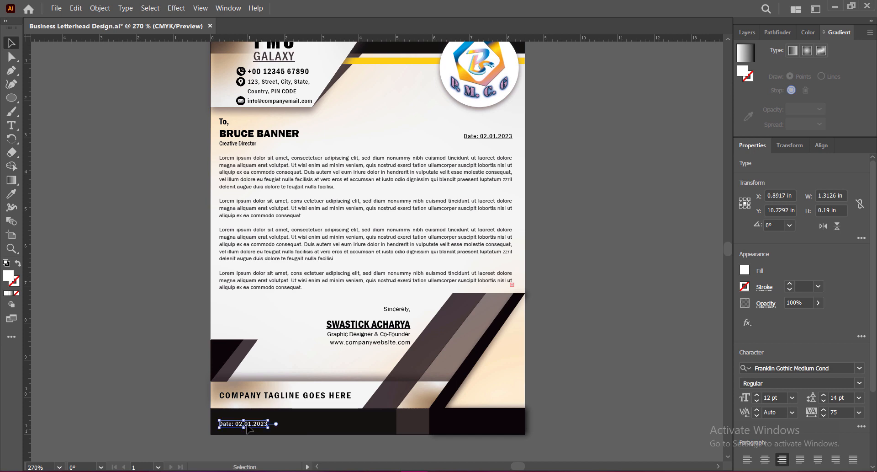
Replace the footer date with the first Lorem ipsum sentence copied from the letter body, filled white and left-aligned.
key(t)
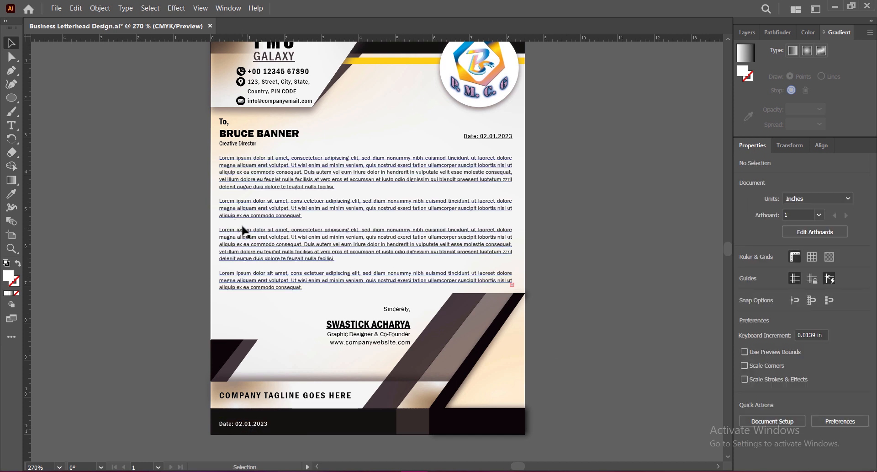
drag(220, 230, 392, 229)
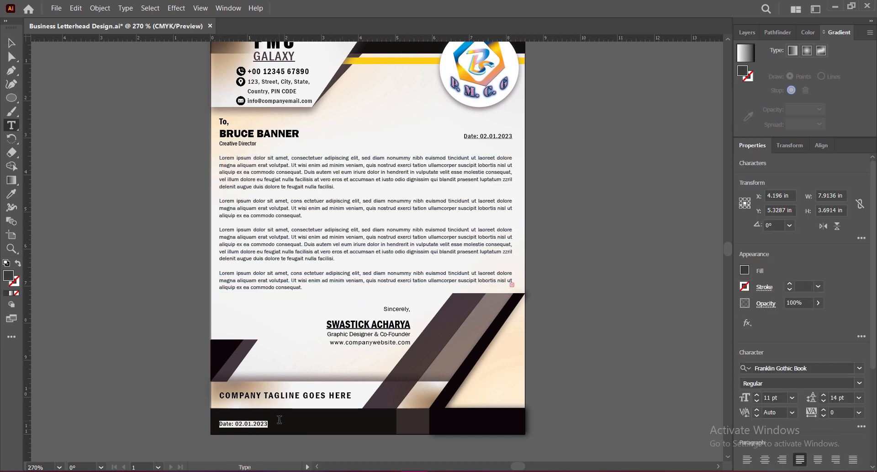
text(Lorem ipsum dolor sit amet, consectetuer adipiscing elit, sed diam nonummy nibh euismod tincidunt ut laoreet dolore magna aliquam erat volutpat.)
key(Escape)
click(736, 207)
click(747, 459)
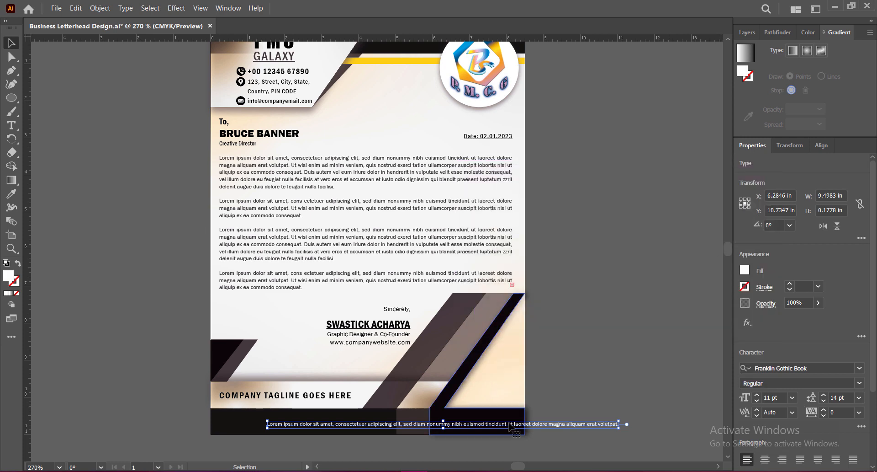
Move and scale the footer sentence to span the black bar between the body text's left and right margins.
drag(512, 425, 460, 424)
drag(568, 422, 512, 423)
drag(216, 422, 219, 422)
click(575, 375)
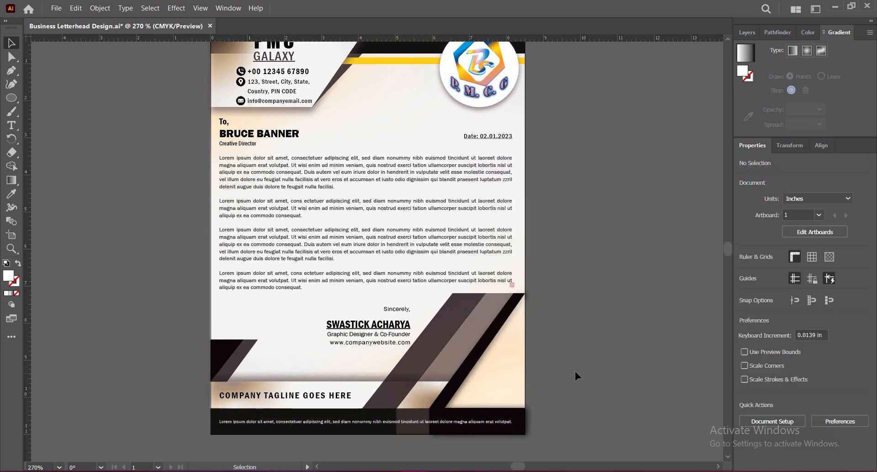
Set the footer sentence's font to Franklin Gothic Medium Cond, rescale it to about 10.6 pt to fill the margins, and save the document.
click(498, 422)
click(860, 369)
scroll(840, 317, down, 5)
click(859, 270)
scroll(791, 379, up, 1)
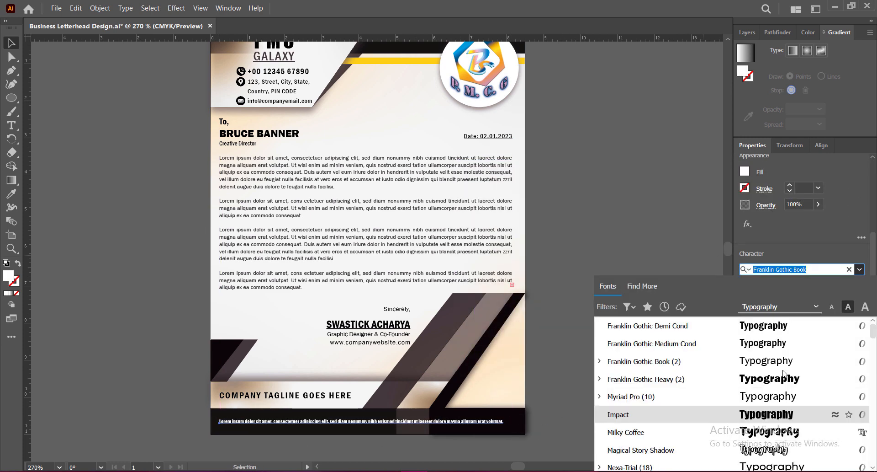
click(778, 344)
drag(474, 419, 513, 419)
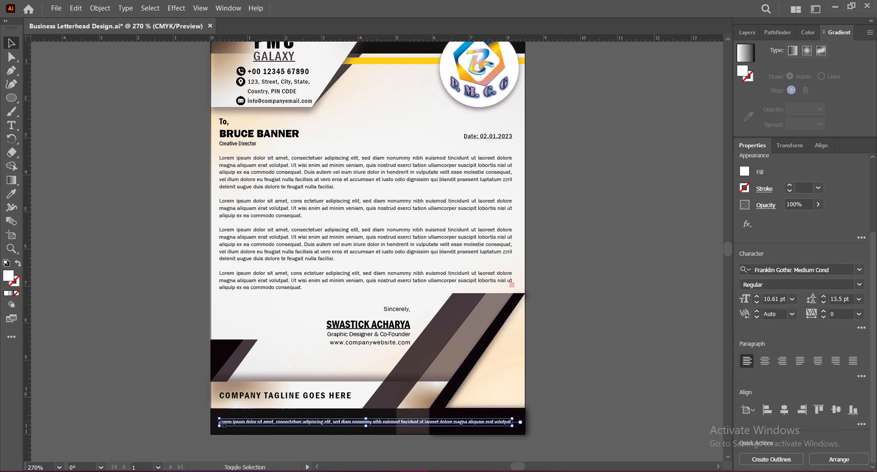
drag(219, 418, 220, 419)
double_click(425, 422)
click(641, 425)
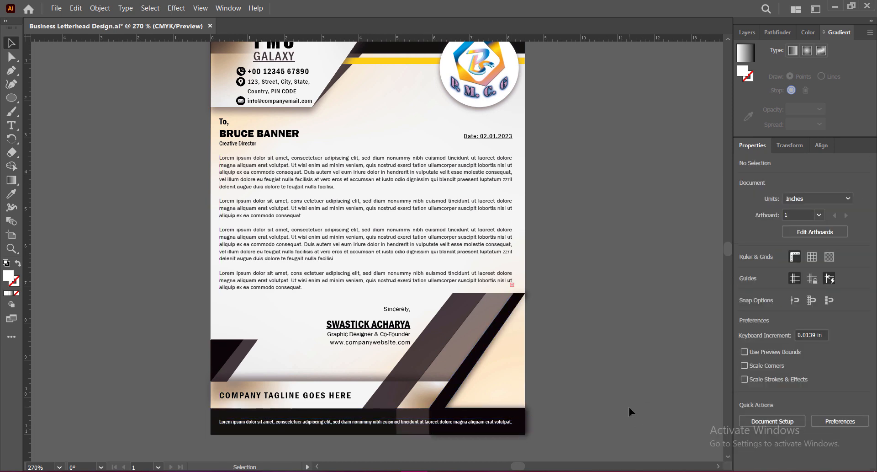
key(ctrl+s)
Examine the finished letterhead's header, letter body, sign-off and footer up close and as a whole.
scroll(629, 409, up, 1)
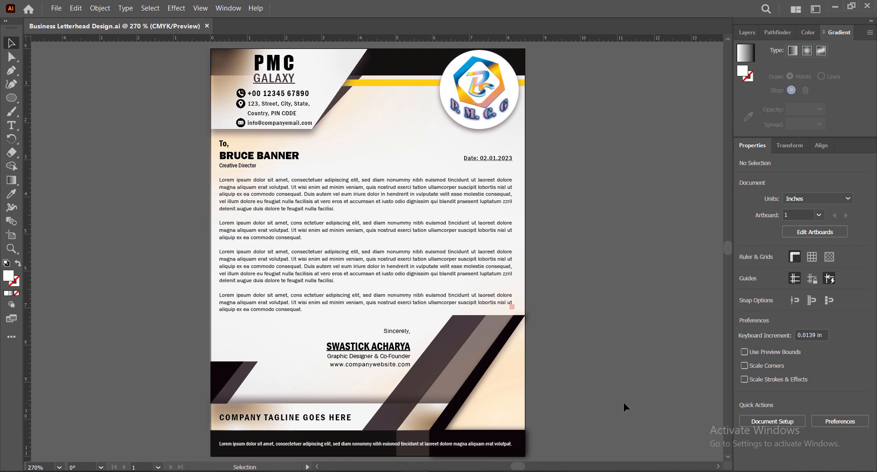
scroll(386, 196, up, 1)
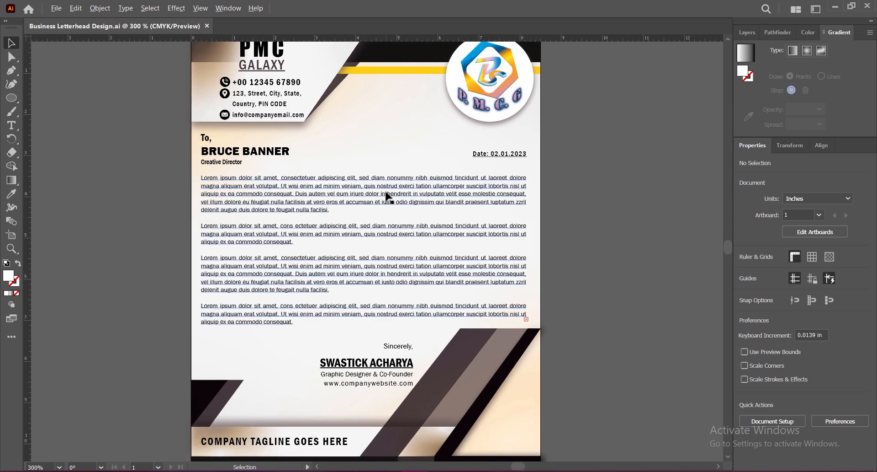
mouse_move(394, 234)
mouse_down()
mouse_move(391, 271)
mouse_move(394, 250)
mouse_up()
drag(408, 280, 408, 261)
scroll(396, 227, up, 1)
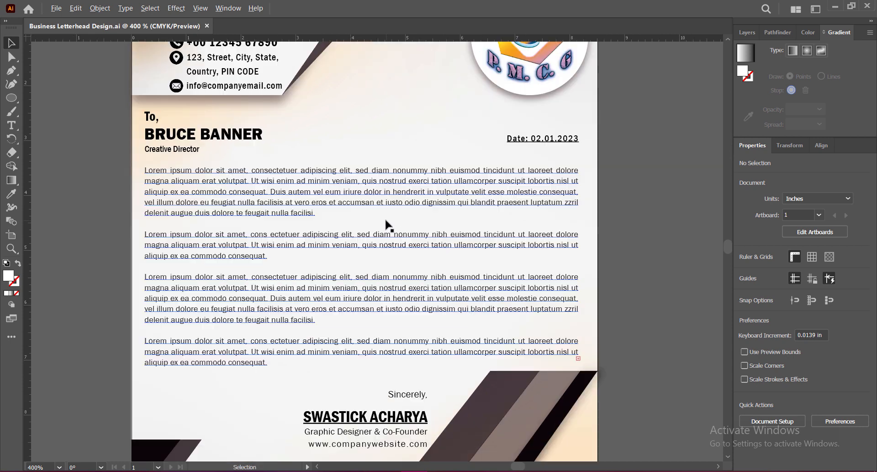
drag(646, 194, 658, 240)
drag(646, 293, 655, 221)
scroll(447, 260, down, 2)
drag(608, 283, 567, 270)
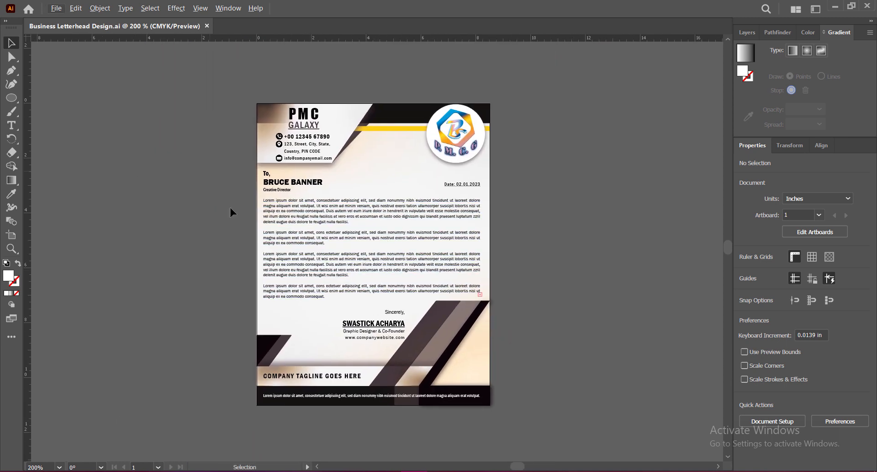
scroll(390, 228, up, 1)
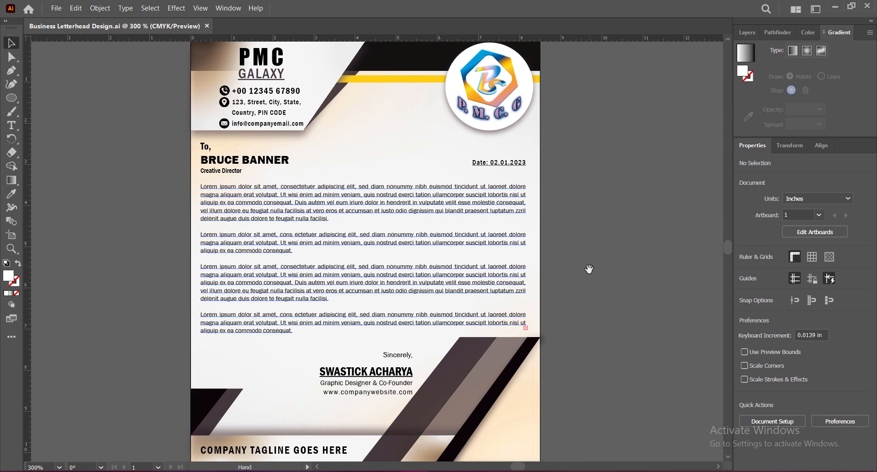
mouse_move(589, 281)
mouse_down()
mouse_move(585, 265)
mouse_move(586, 273)
mouse_up()
View the whole letterhead at 180%, 220%, 250% and finally 270% zoom, with the page fitted in the window.
drag(46, 466, 17, 466)
text(180)
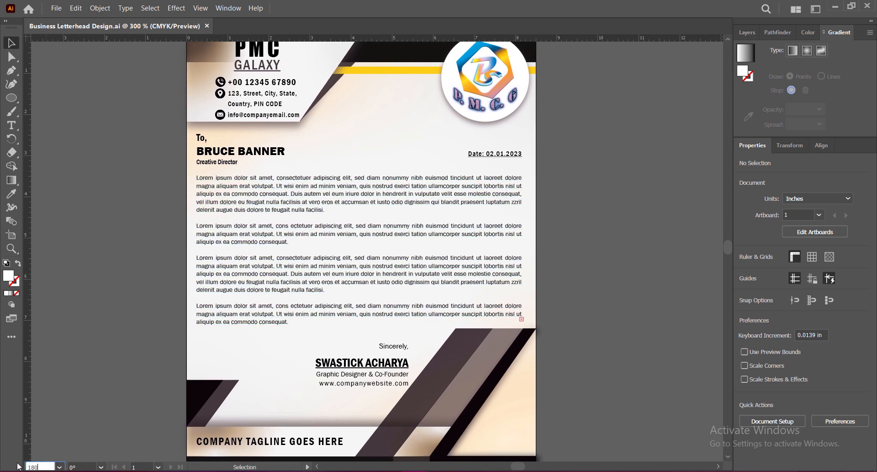
key(Return)
text(220)
key(Return)
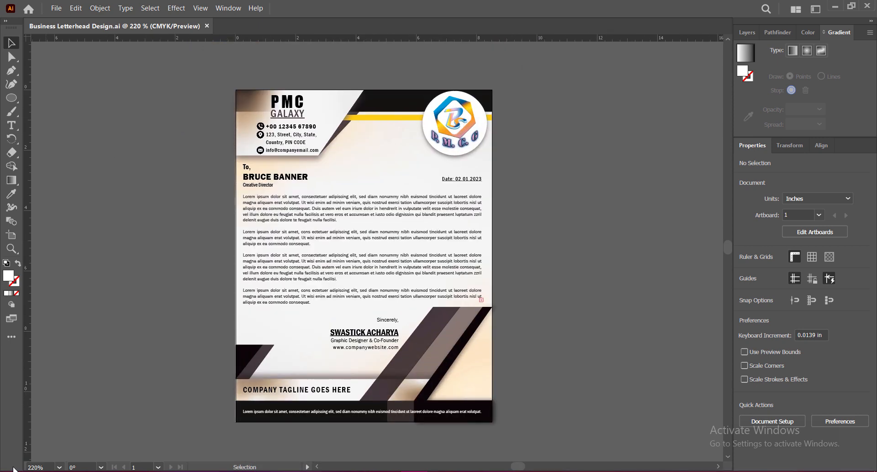
click(33, 467)
text(250)
key(Return)
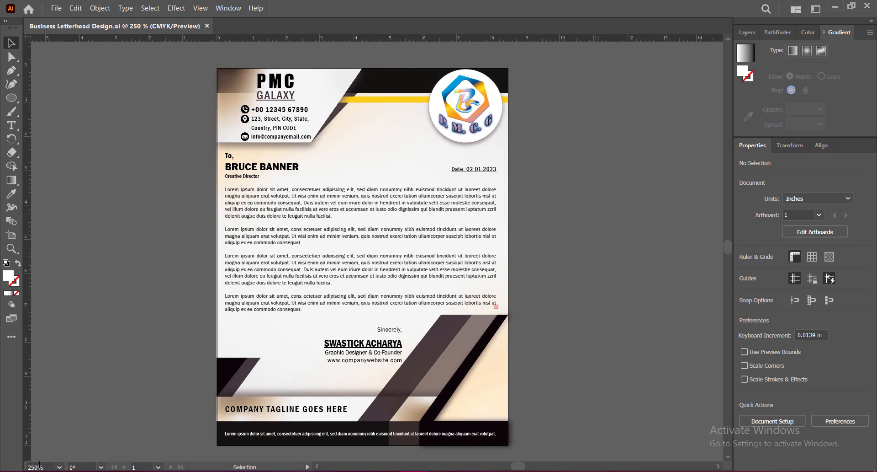
text(270)
key(Return)
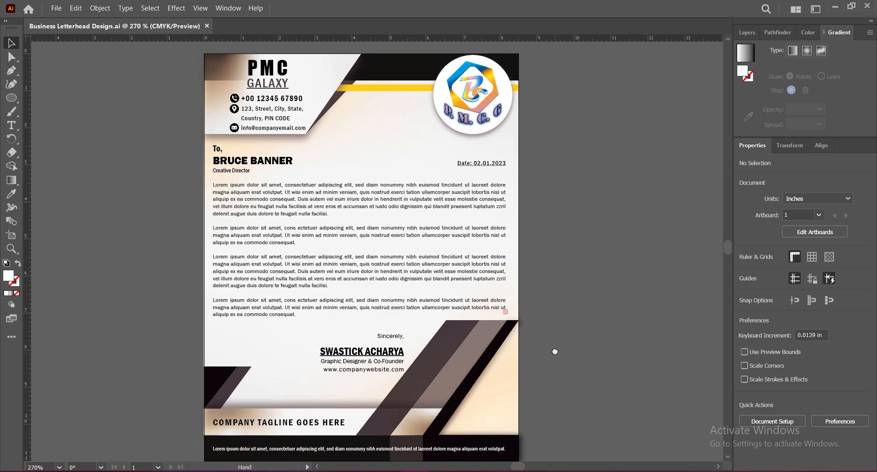
drag(555, 351, 555, 349)
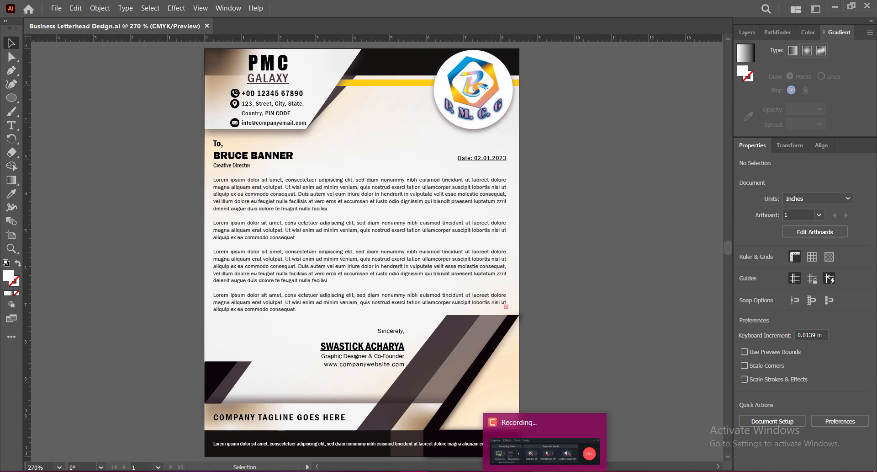